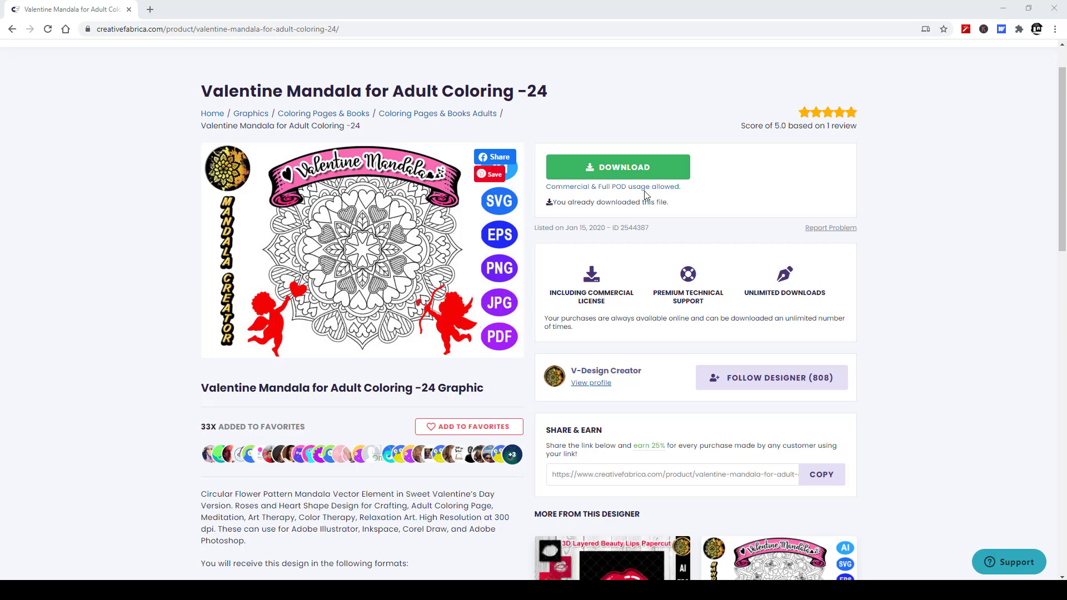
- Download the Valentine Mandala for Adult Coloring -24 zip and extract all its files to the default destination folder
left_click(614, 169)
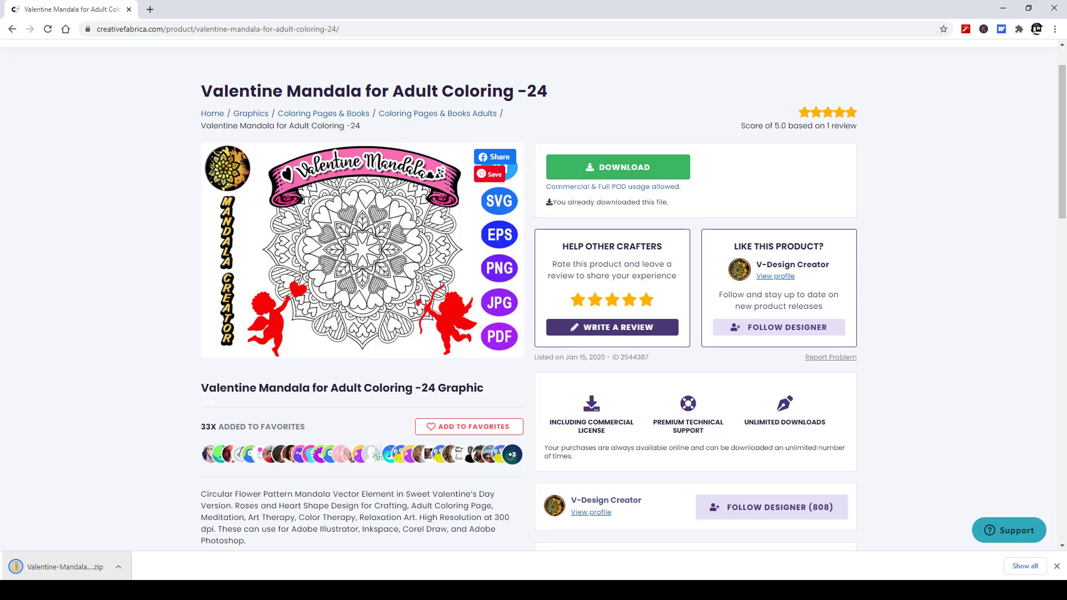
left_click(45, 566)
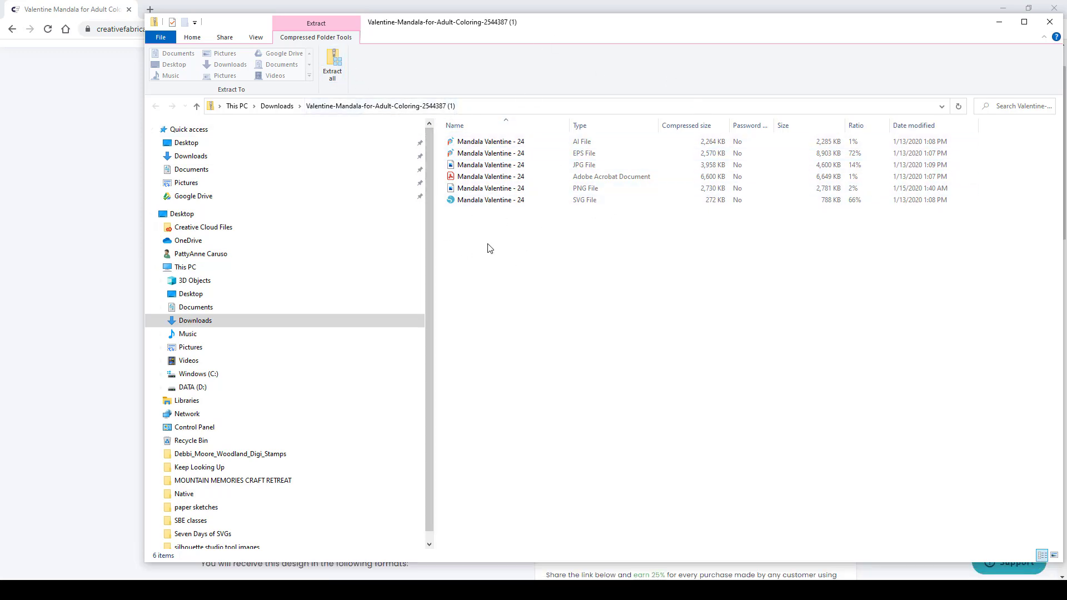
left_click(331, 64)
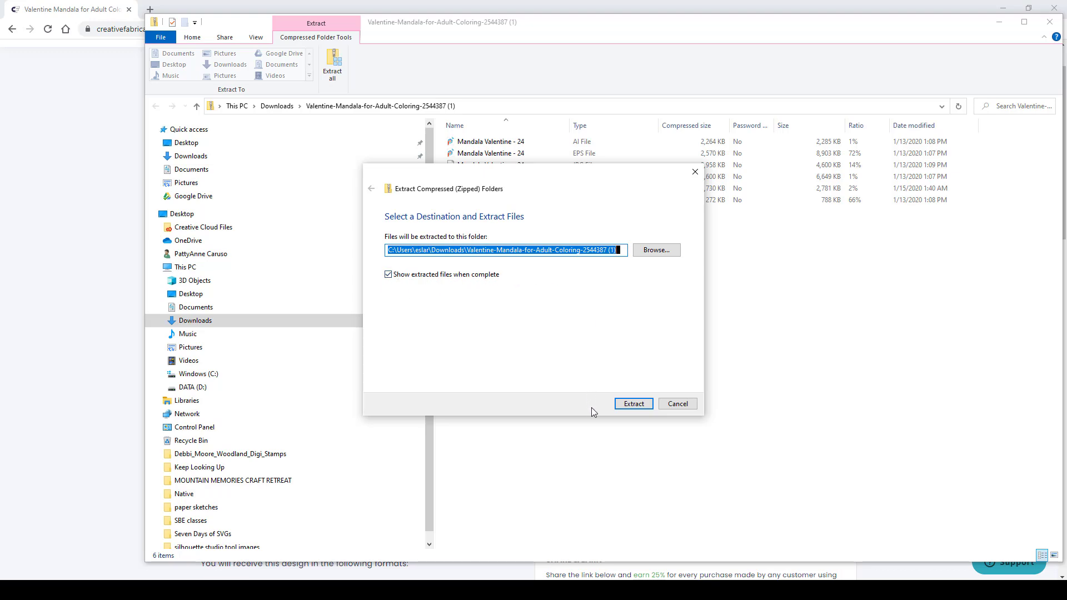
left_click(631, 406)
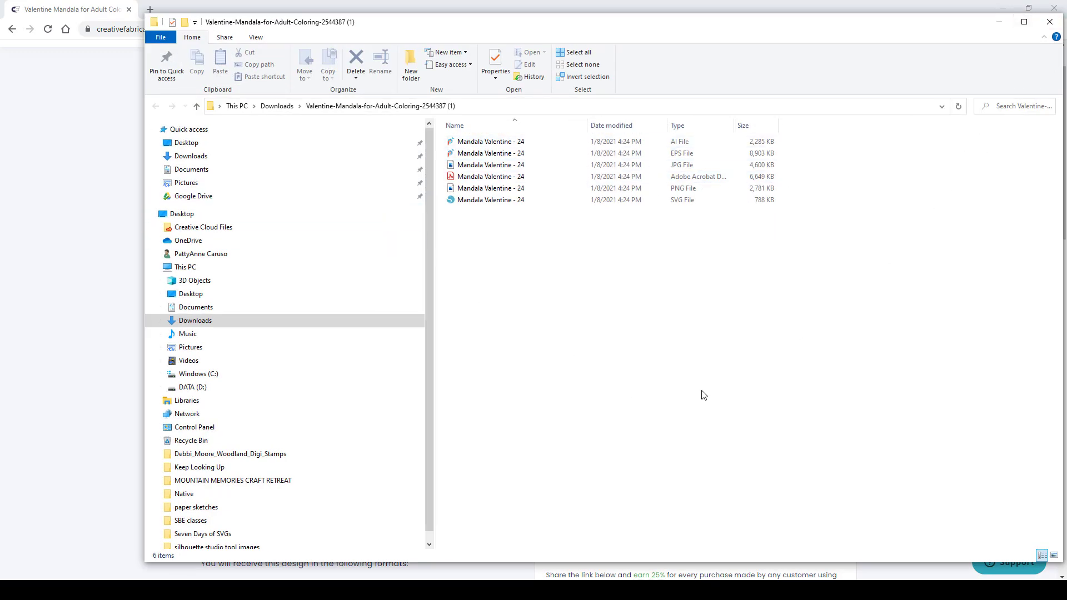
left_click(1049, 22)
left_click(1049, 22)
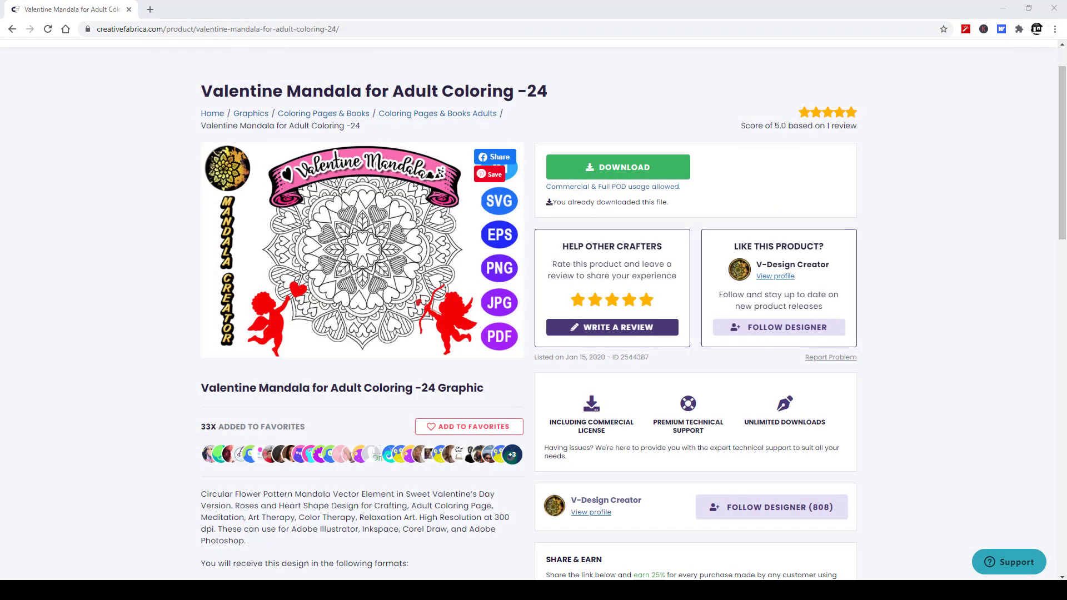
- Switch to Silhouette Studio and create a new blank document alongside the open ones
key("alt+Tab")
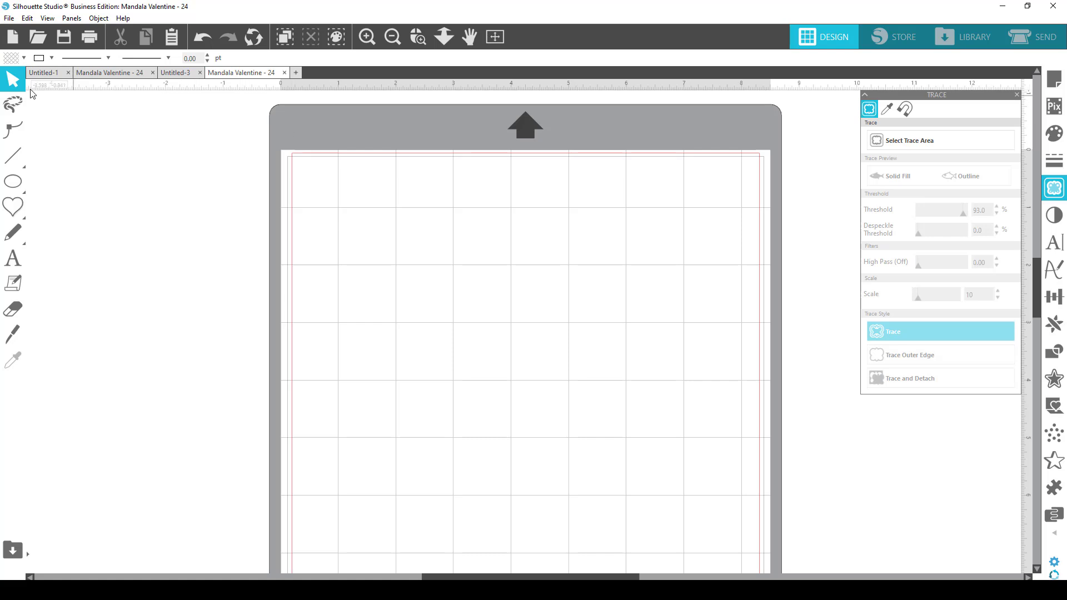
left_click(4, 106)
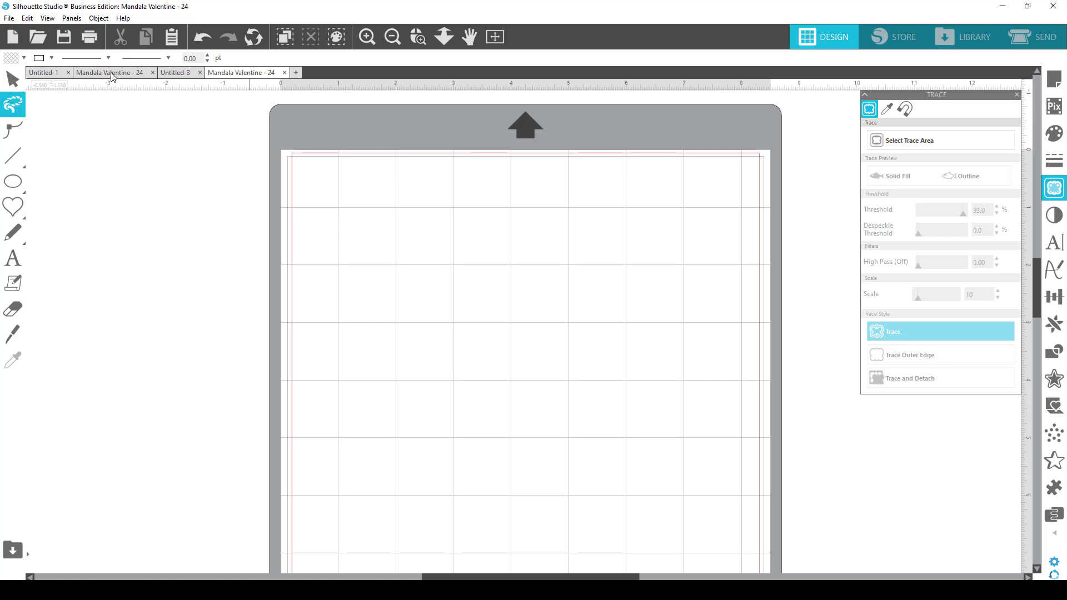
key("ctrl+Tab")
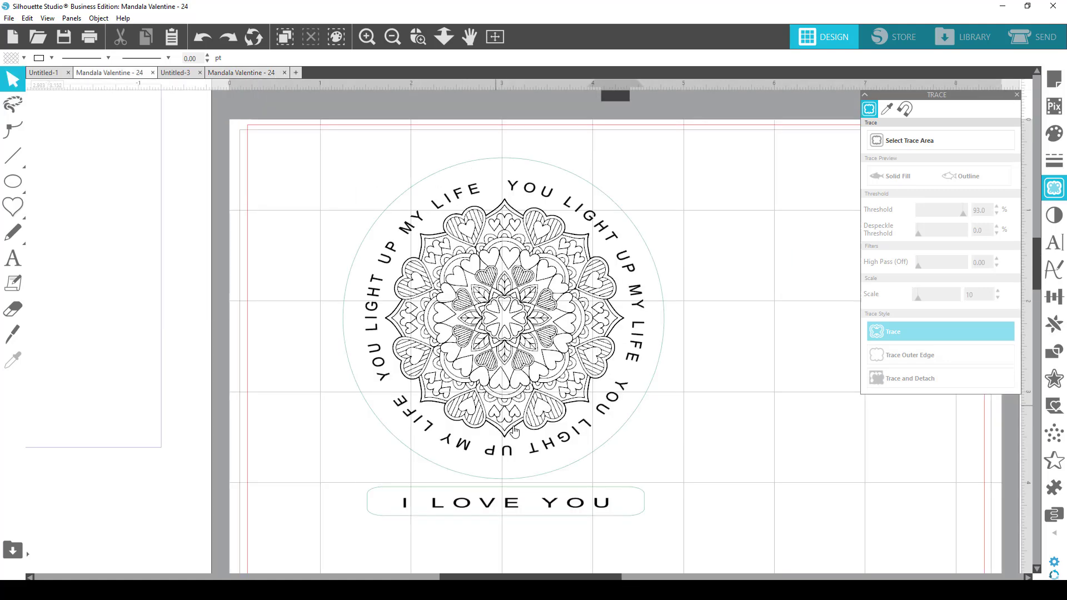
left_click(234, 73)
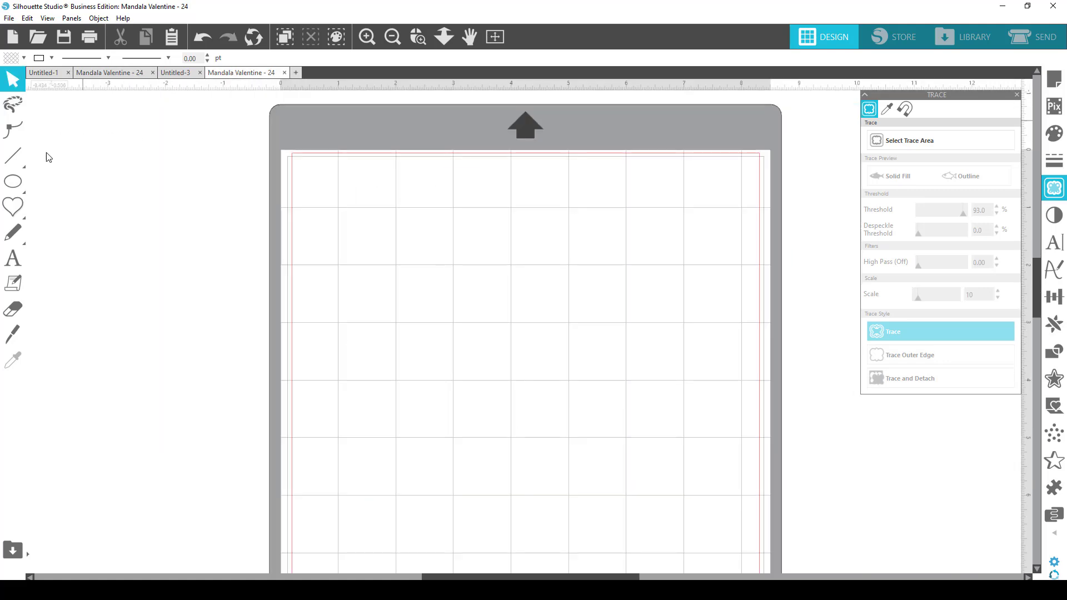
left_click(15, 105)
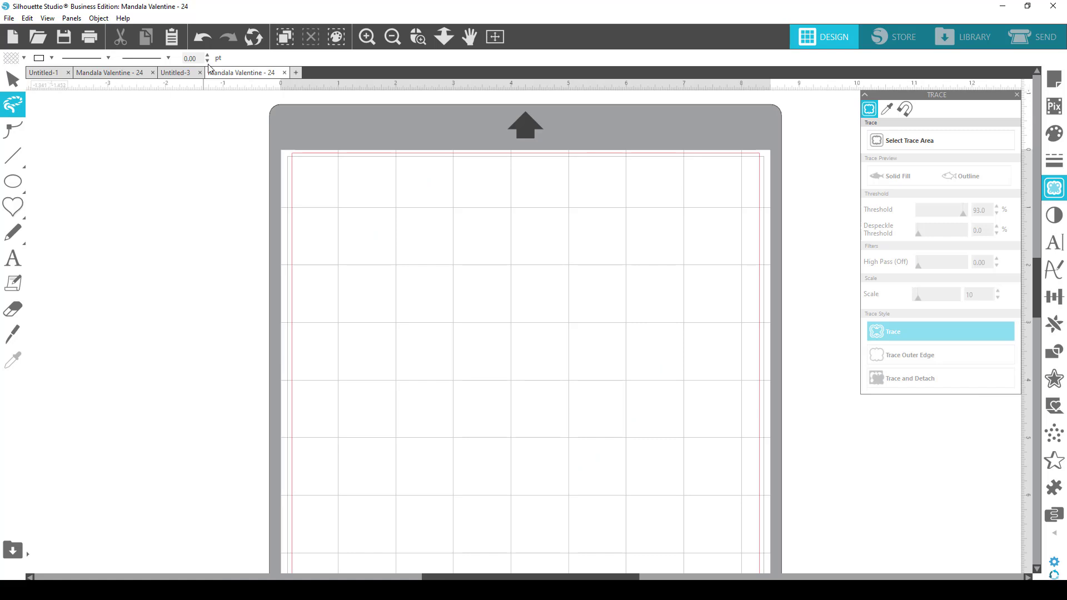
left_click(179, 73)
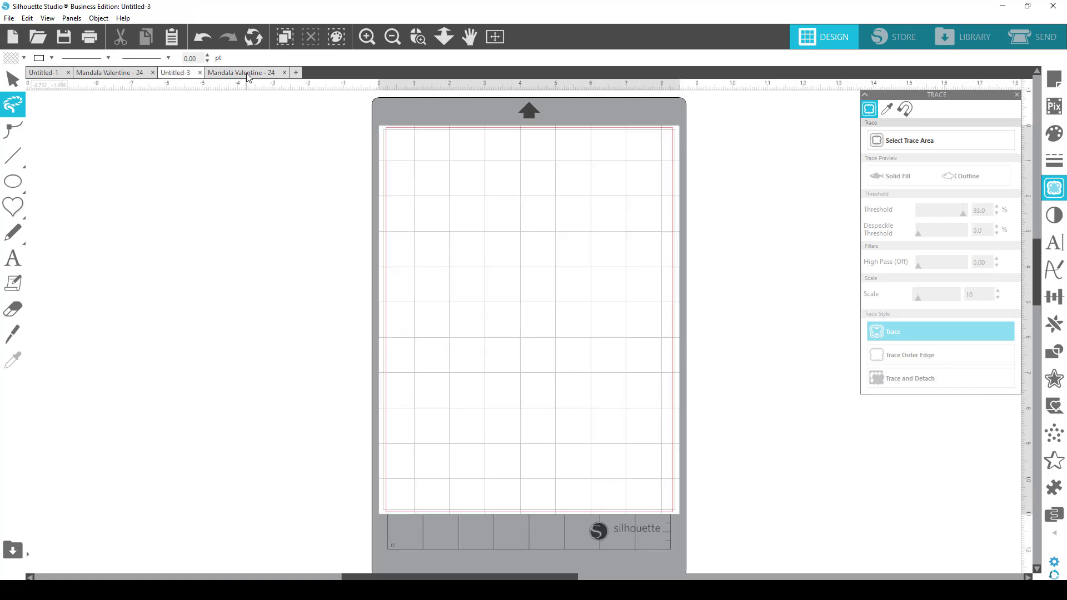
left_click(296, 73)
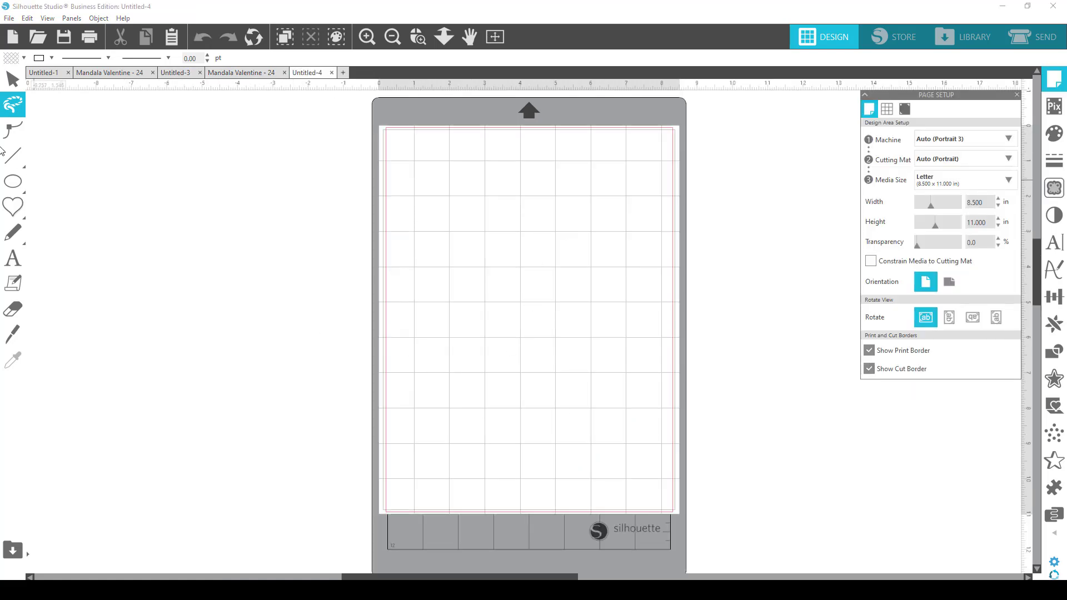
- Merge the JPG version of Mandala Valentine - 24 into the blank document
left_click(9, 18)
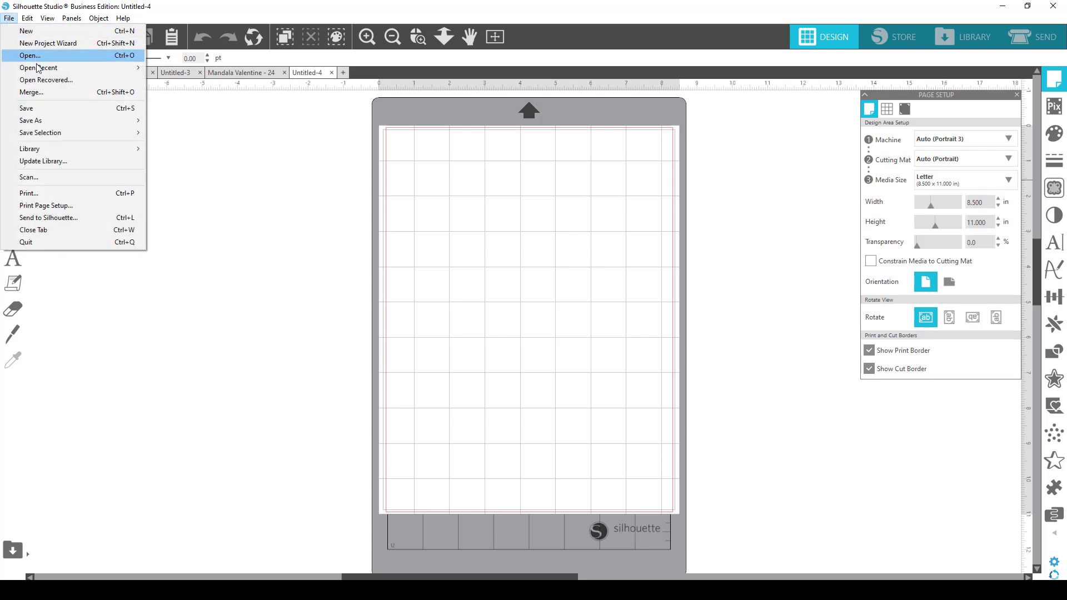
left_click(31, 92)
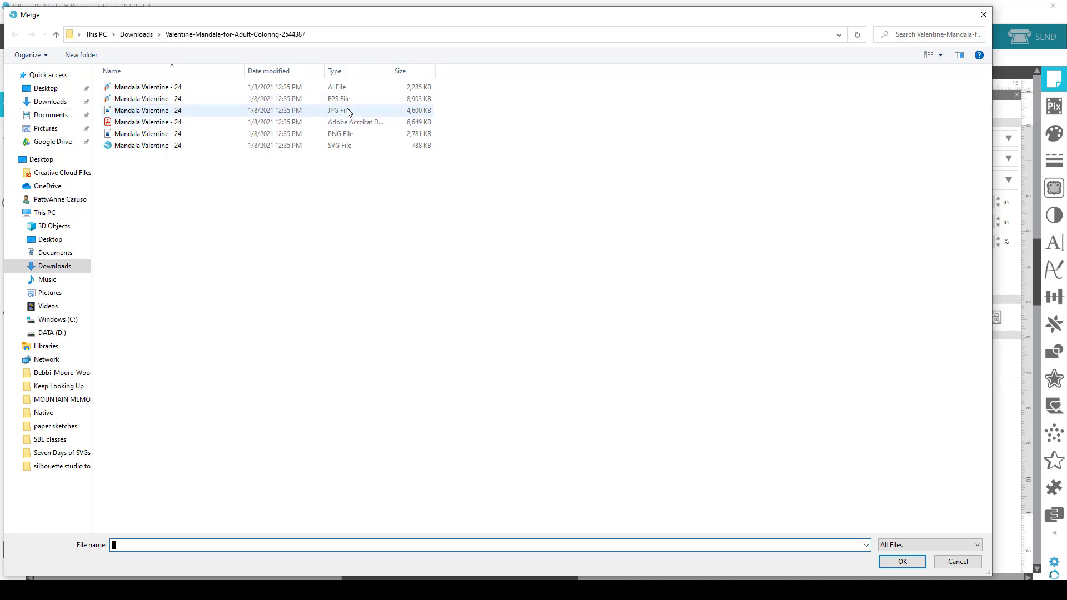
double_click(159, 113)
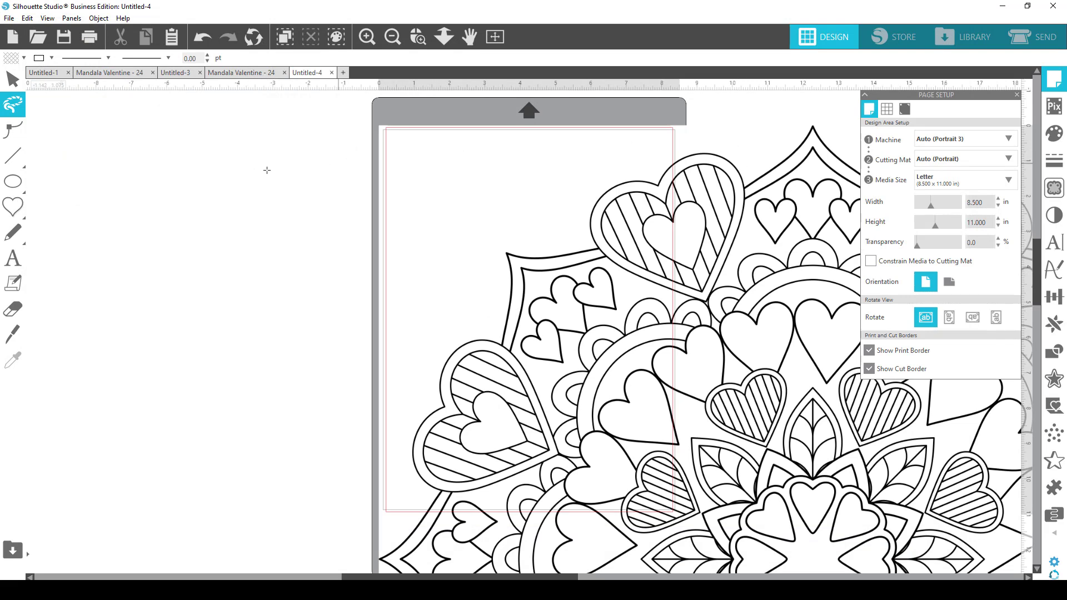
- Resize the imported mandala image proportionally to 4 in wide and 4 in high
left_click(19, 83)
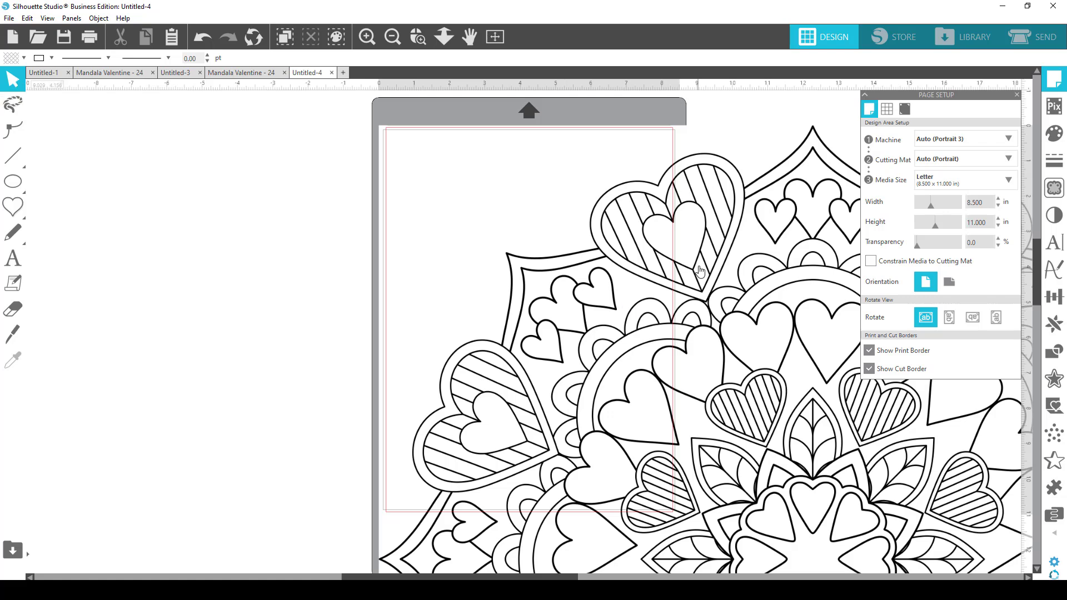
left_click(699, 270)
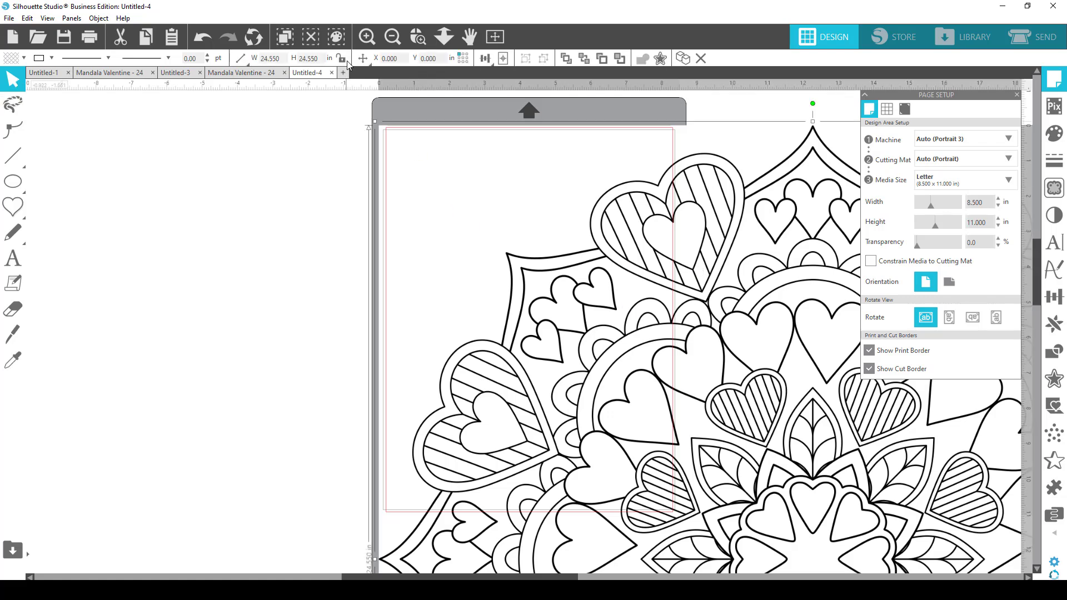
left_click(320, 60)
type("4")
key("Return")
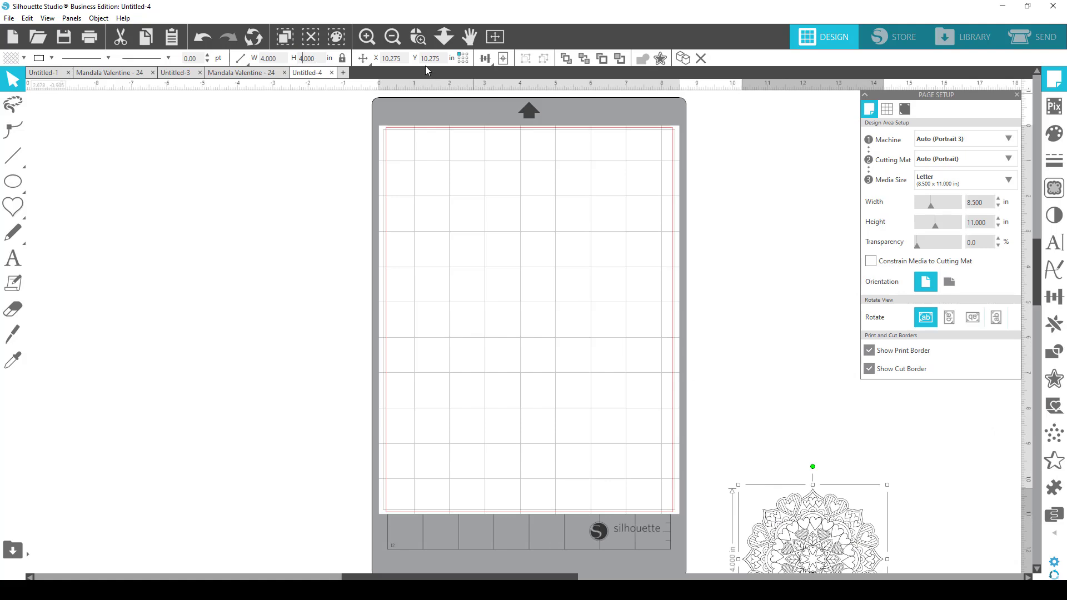
- Center the mandala on the page and move it into the page's upper-left area, about X 1.34 in, Y 1.10 in
left_click(504, 59)
left_click_drag(478, 331, 429, 216)
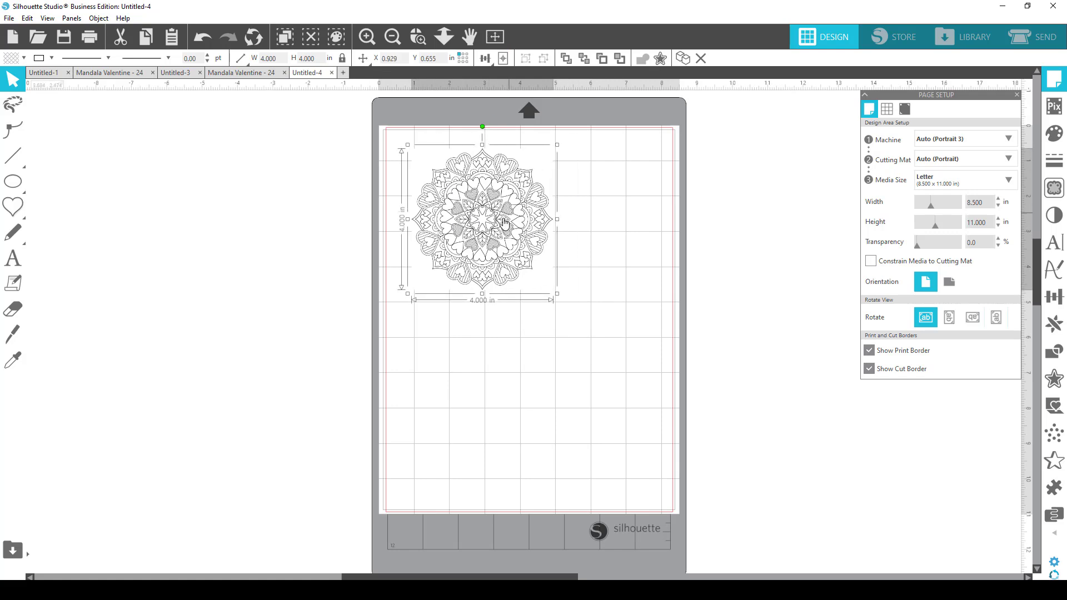
left_click_drag(504, 219, 529, 225)
left_click(672, 295)
left_click_drag(550, 269, 523, 267)
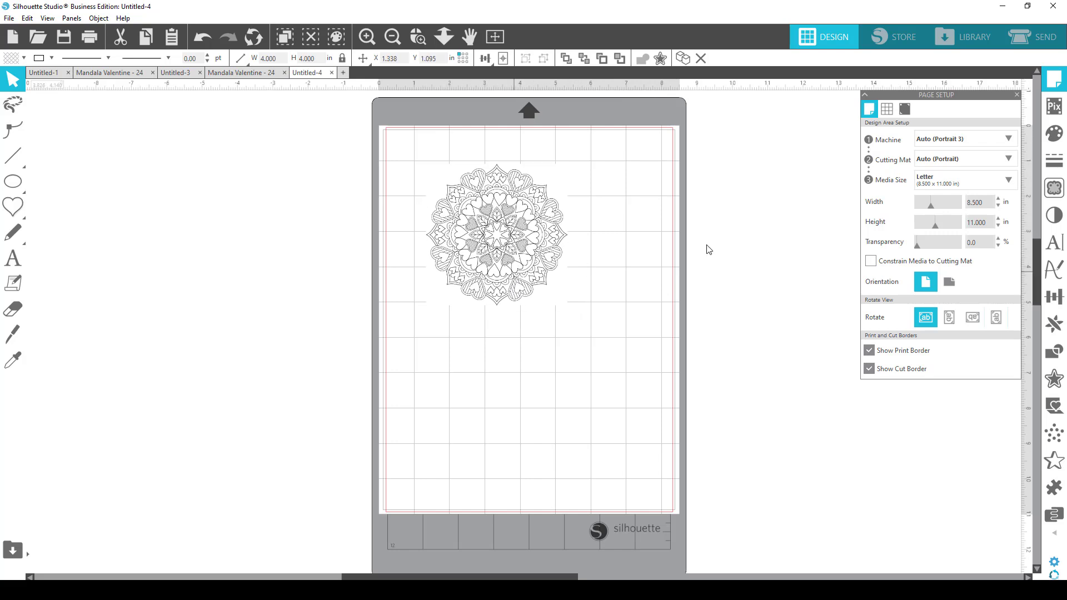
left_click(654, 259)
- Define a trace area of about 7.6 by 7.9 in around the whole mandala image
left_click(1055, 187)
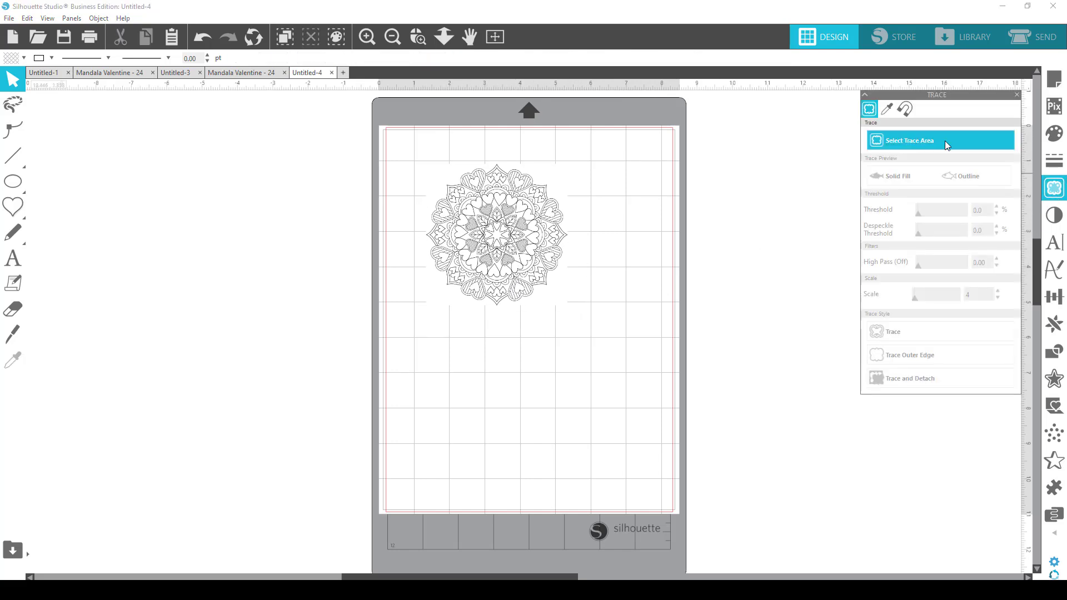
left_click(948, 146)
mouse_move(380, 160)
left_mouse_down()
mouse_move(484, 227)
mouse_move(700, 424)
left_mouse_up()
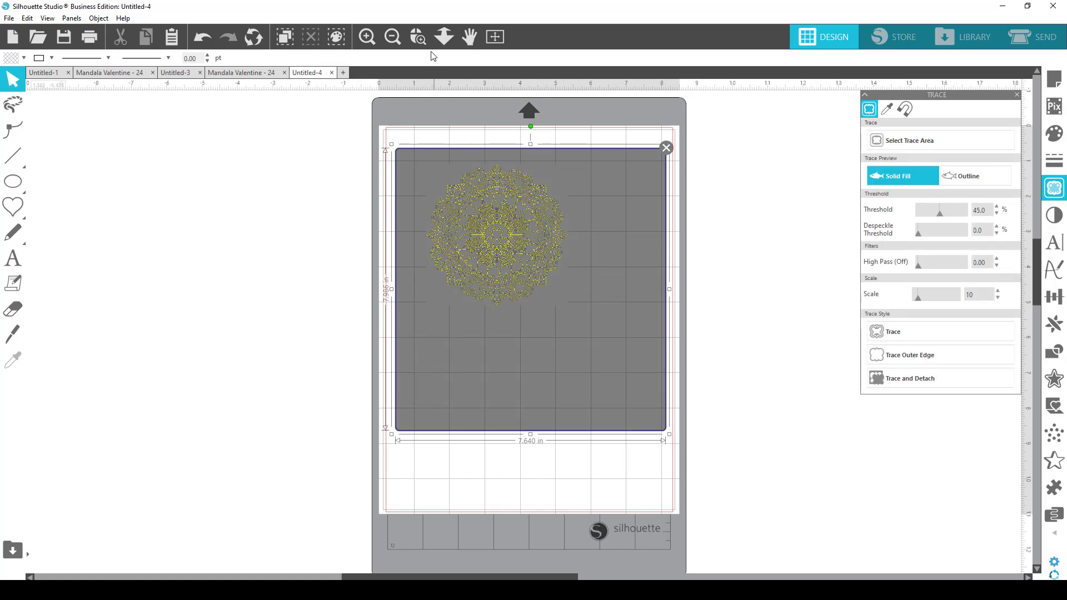
- Set the trace threshold to 94% and trace the mandala with the standard Trace style
left_click(418, 37)
left_click_drag(409, 156, 643, 298)
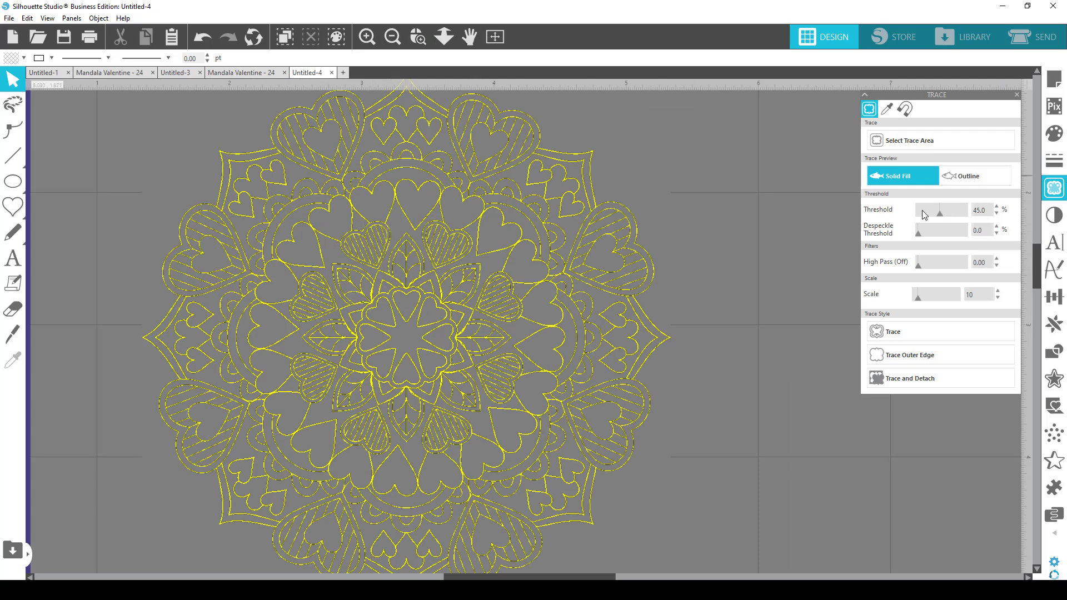
left_click_drag(941, 213, 955, 214)
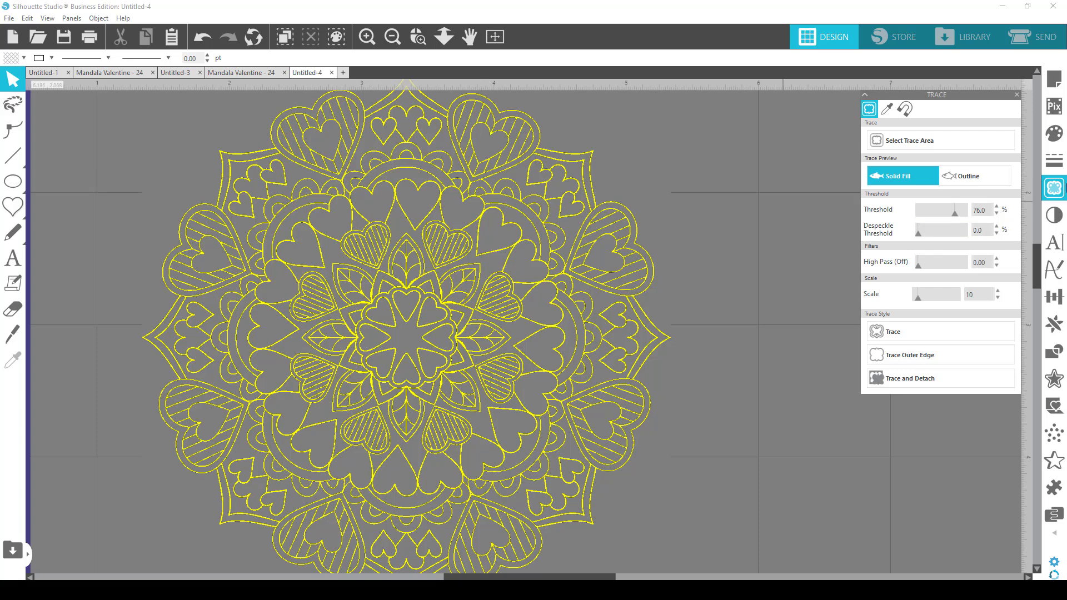
left_click(964, 213)
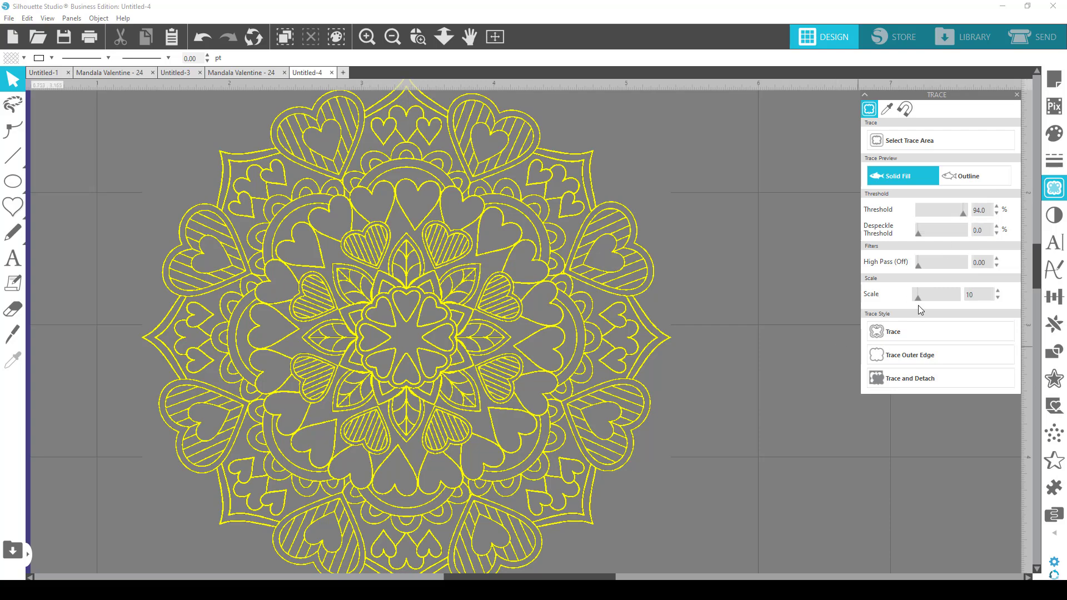
left_click(909, 332)
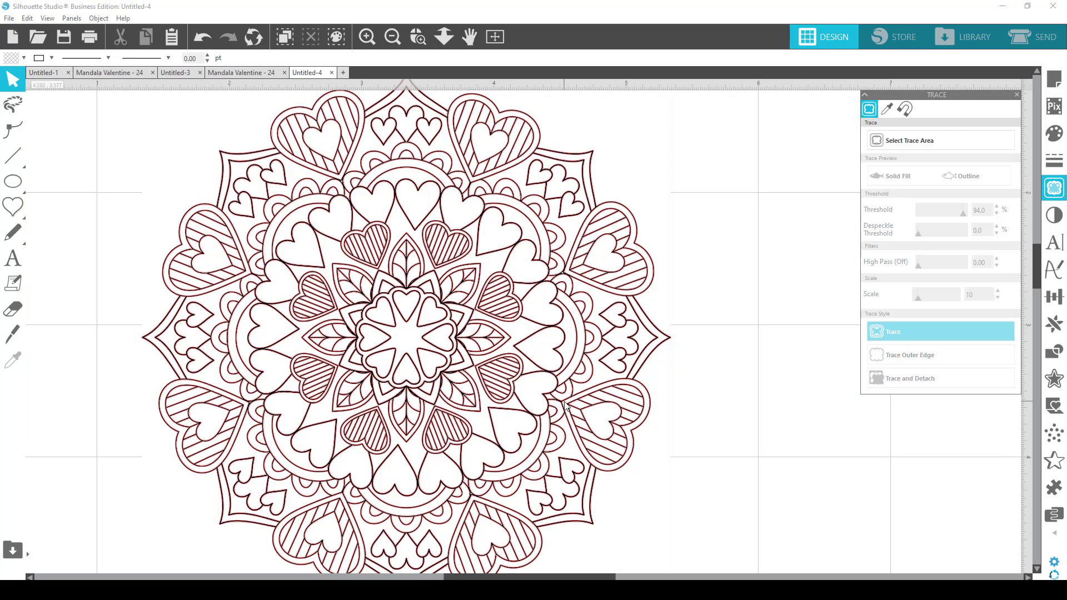
- Move the original mandala image off the page to its left, separating it from the traced lines
left_click(393, 36)
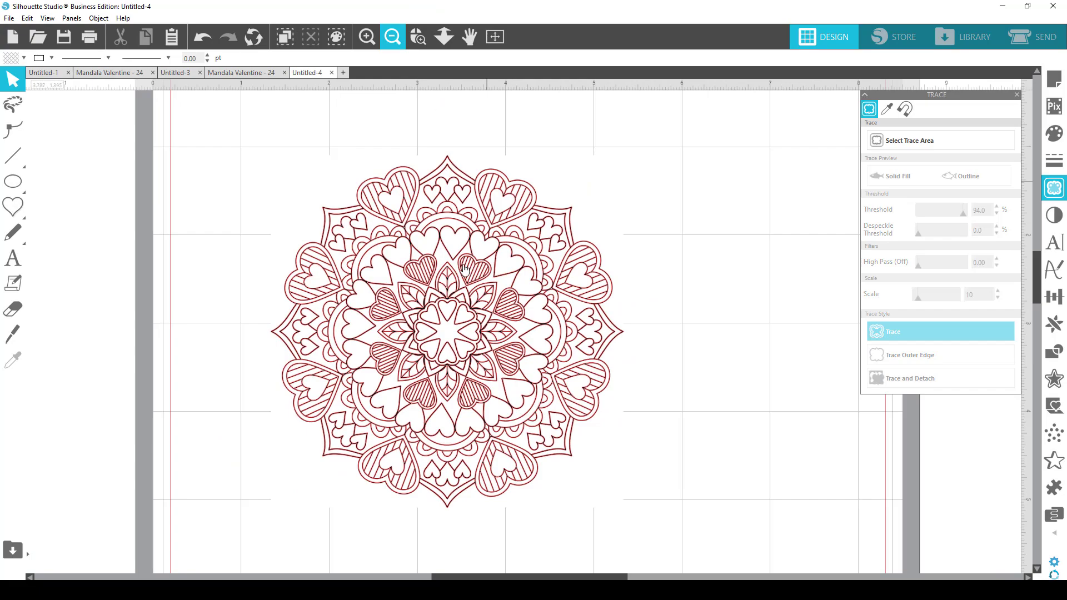
mouse_move(449, 335)
left_mouse_down()
mouse_move(242, 309)
mouse_move(7, 329)
left_mouse_up()
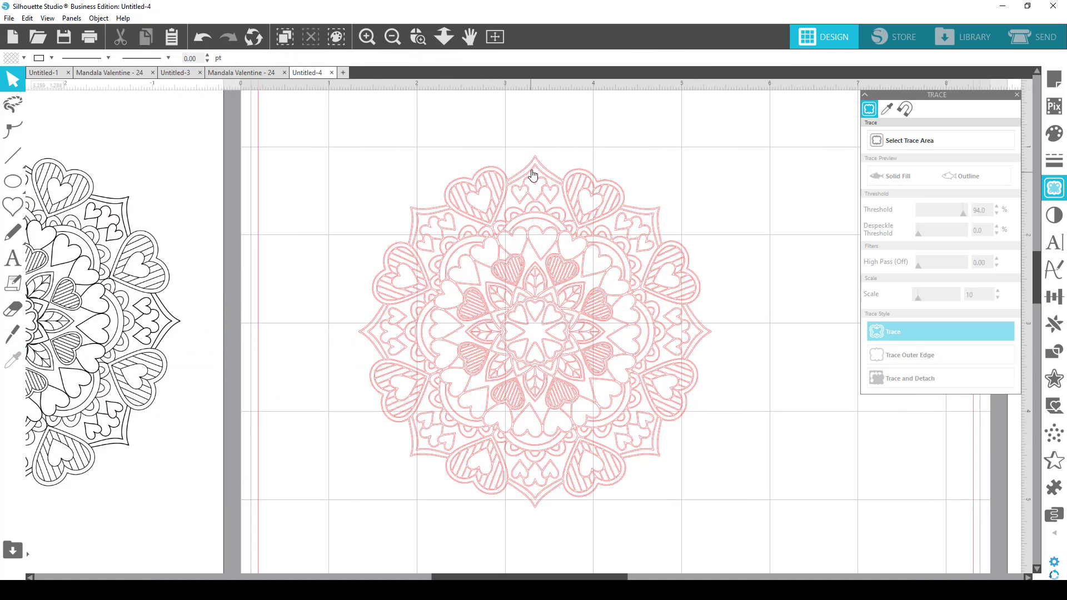
- Fill the traced mandala with black and set its line color to transparent
left_click(535, 159)
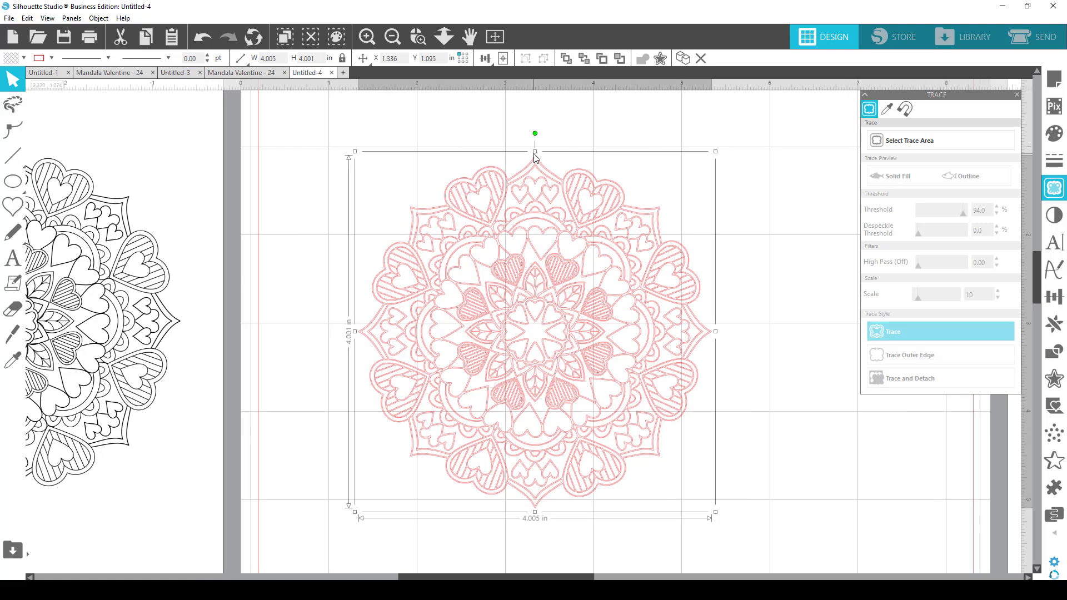
left_click(12, 59)
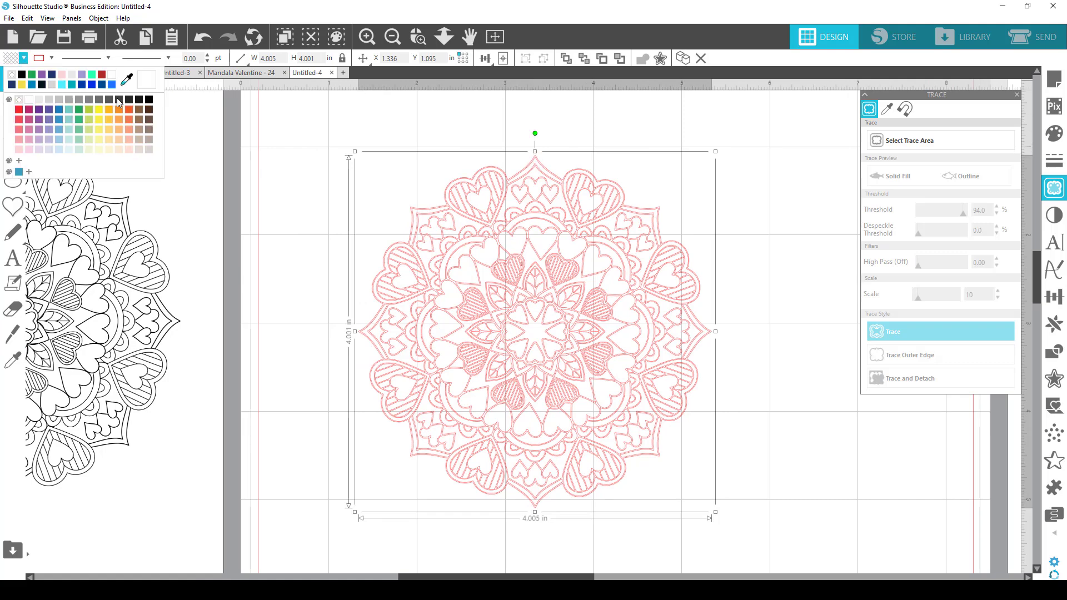
left_click(148, 100)
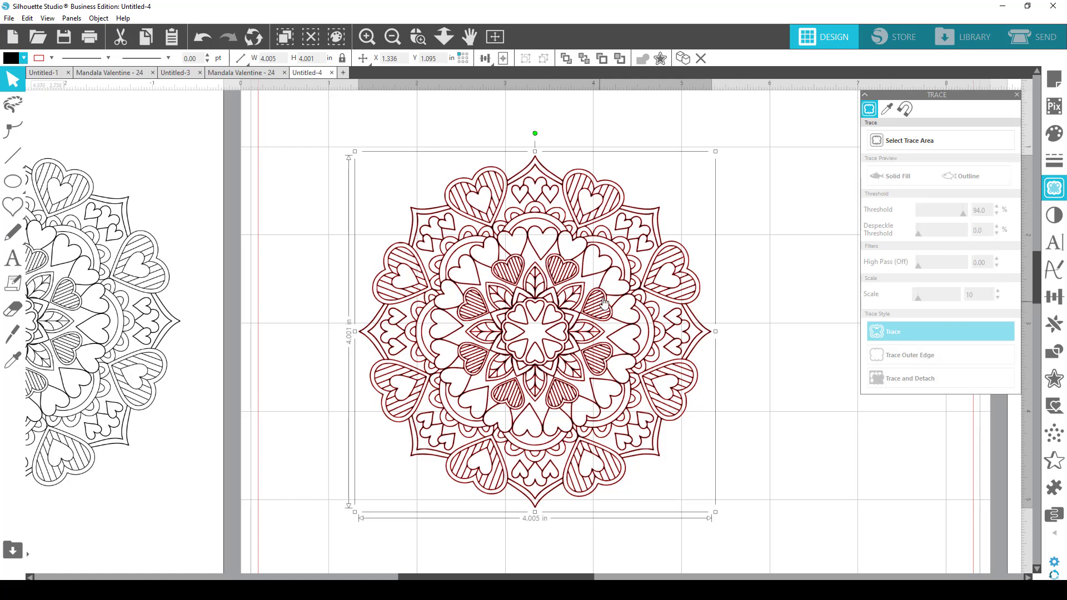
left_click(39, 58)
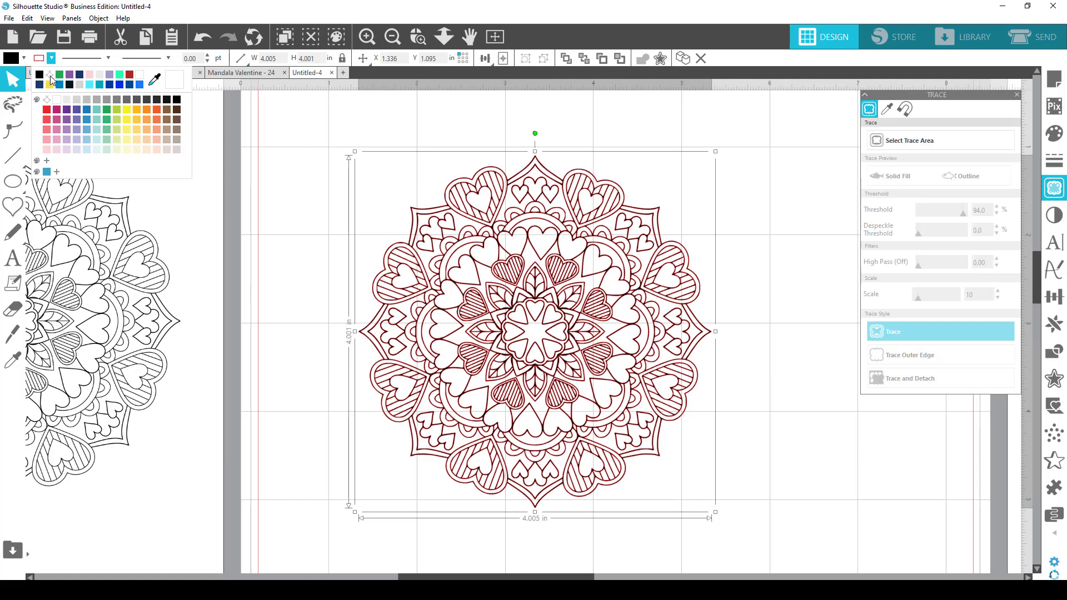
left_click(50, 78)
left_click(740, 368)
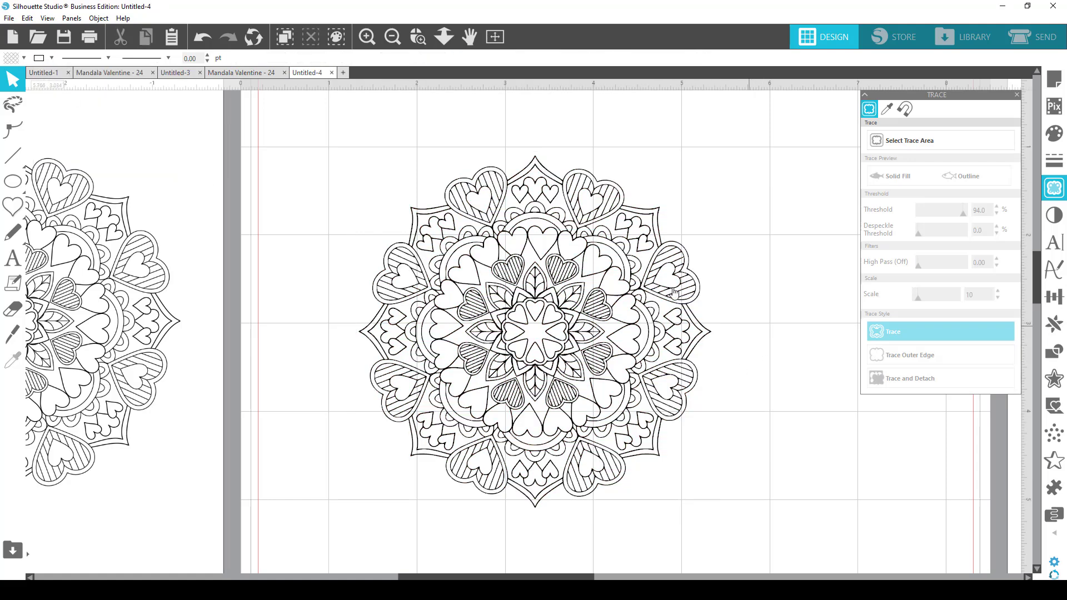
- Move the traced mandala slightly higher on the page and open the Send view to examine its cut lines
left_click_drag(629, 260, 631, 233)
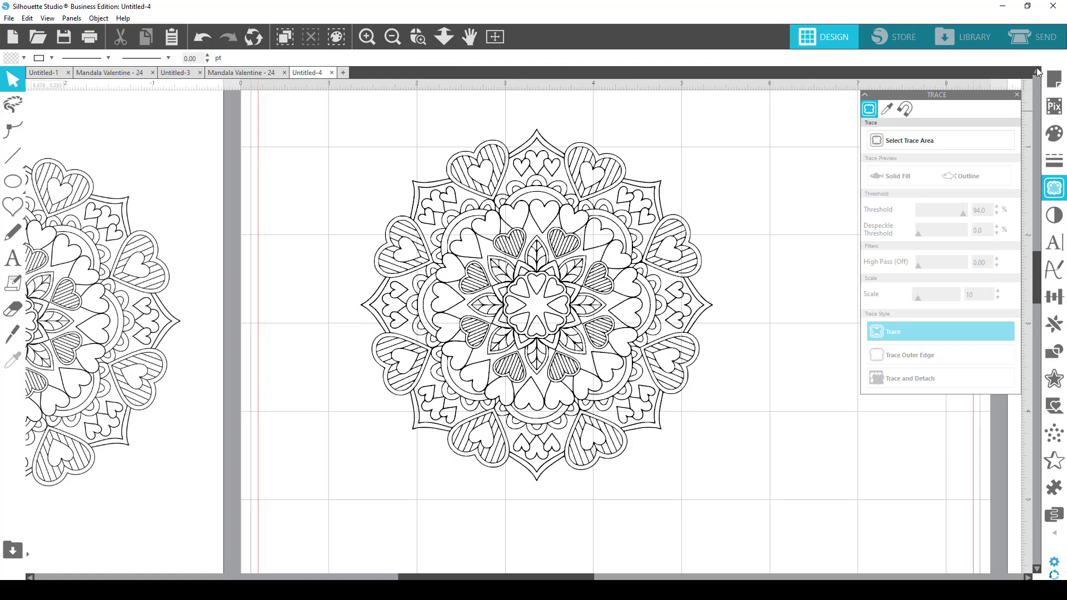
left_click(1033, 37)
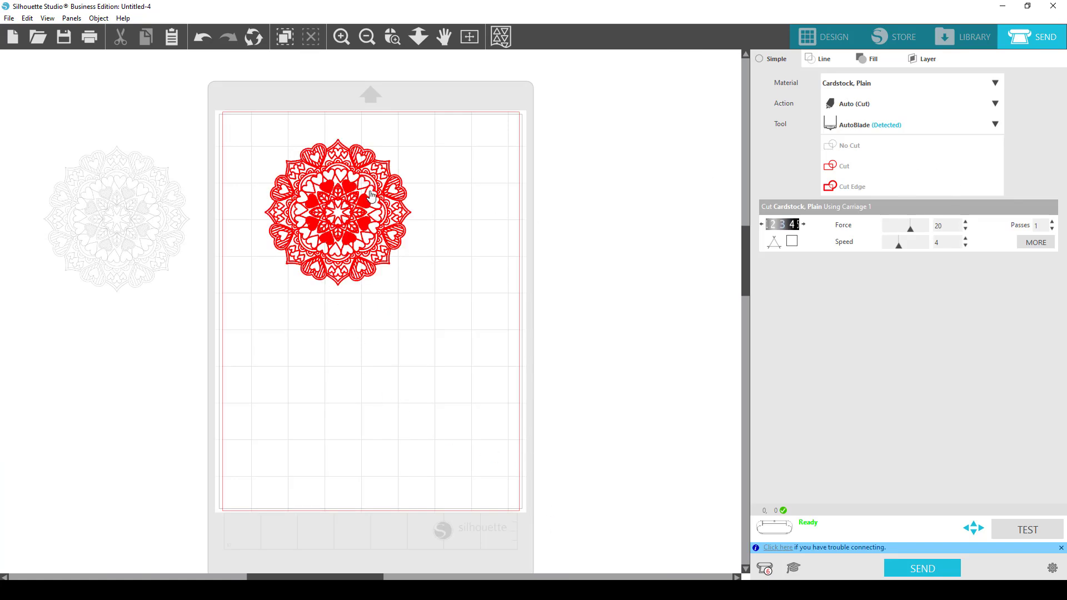
- Compare the Cut Edge and Cut previews on the traced mandala and examine its cut lines up close
left_click_drag(264, 127, 422, 295)
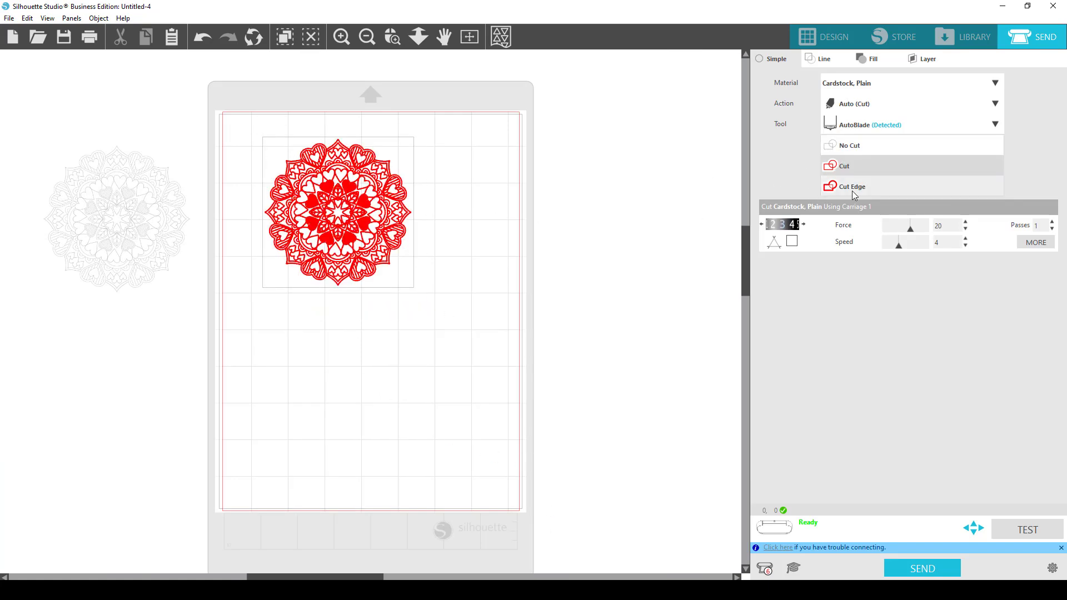
left_click(853, 191)
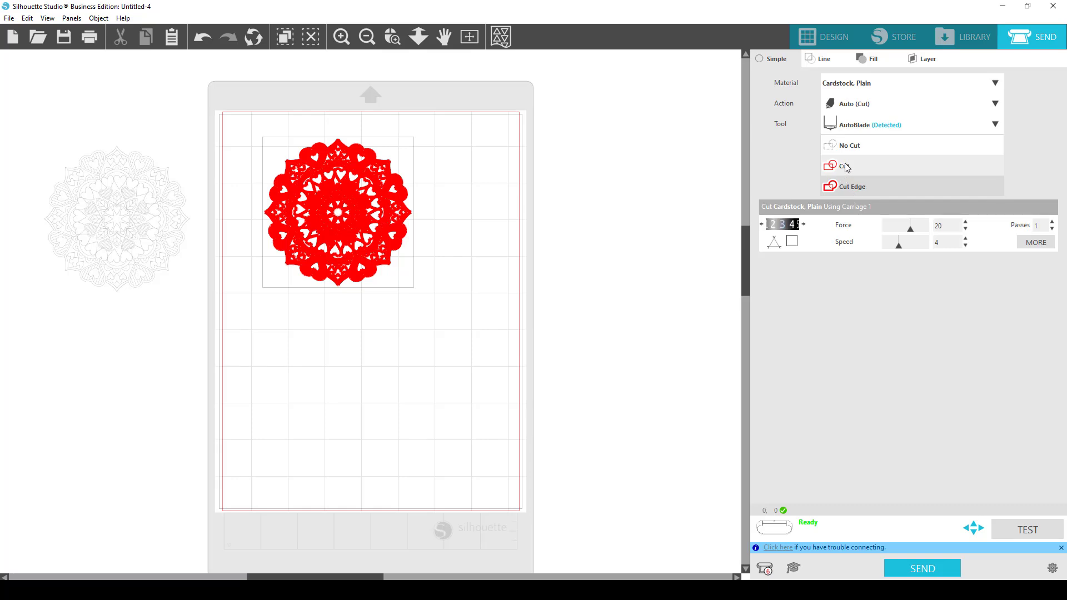
left_click(854, 169)
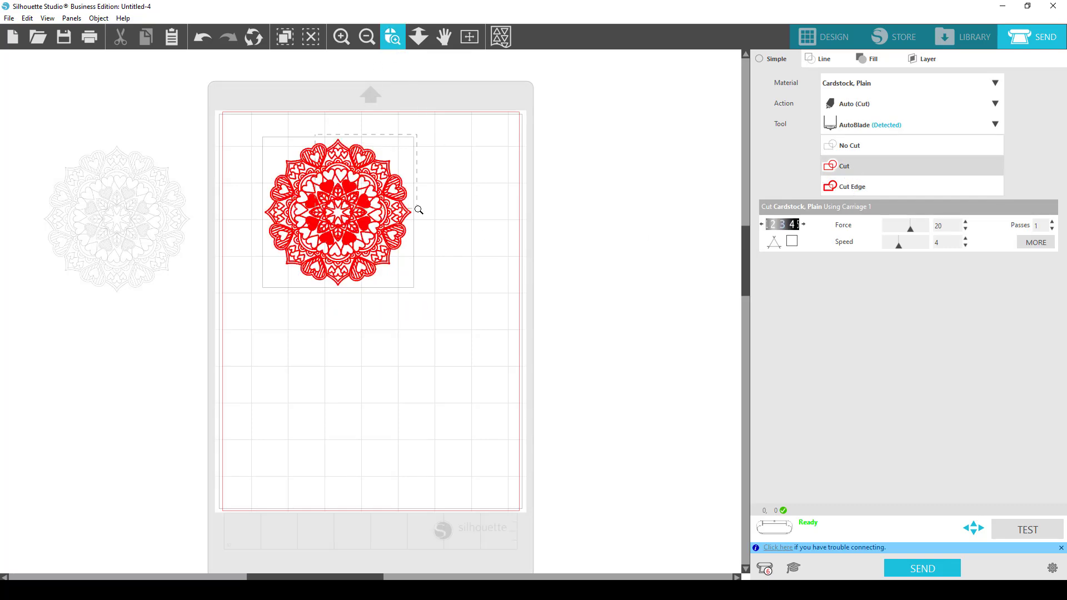
left_click_drag(417, 210, 419, 211)
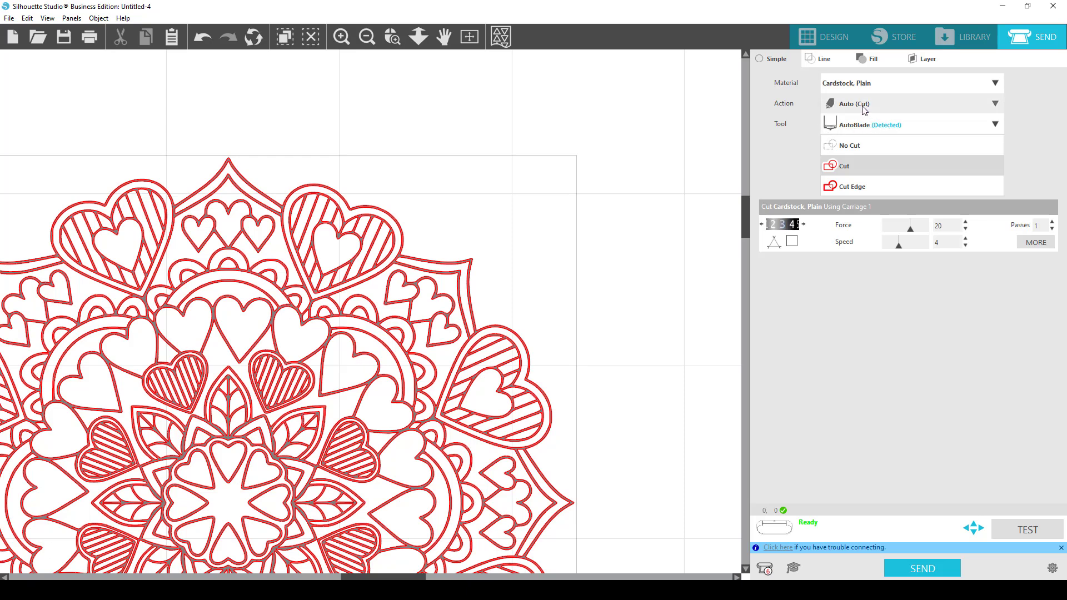
- Set the action for the traced mandala to Sketch and its tool to Pen
left_click(858, 106)
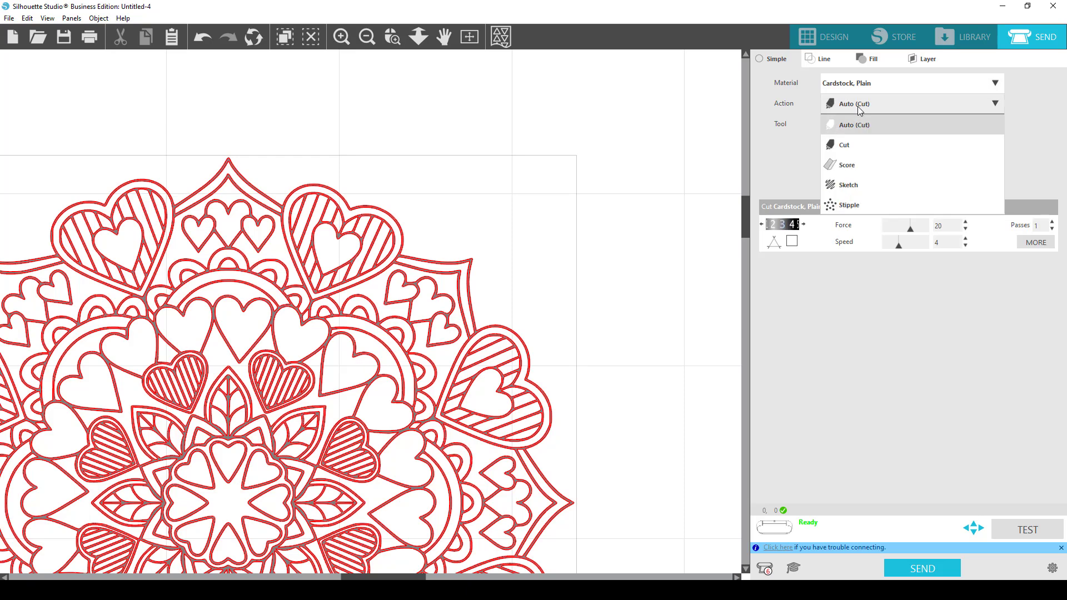
left_click(855, 188)
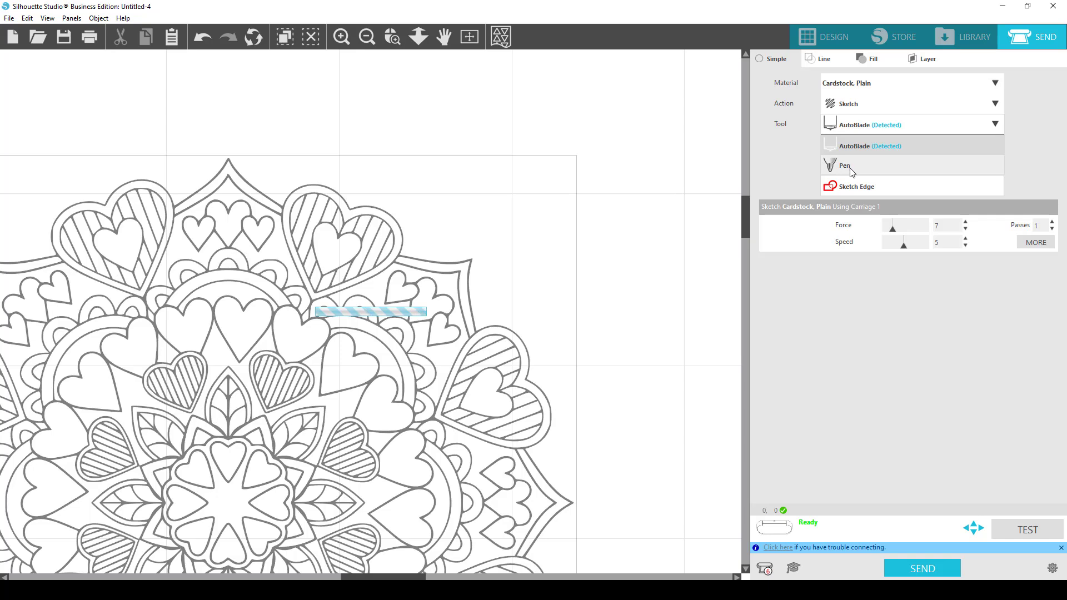
left_click(849, 167)
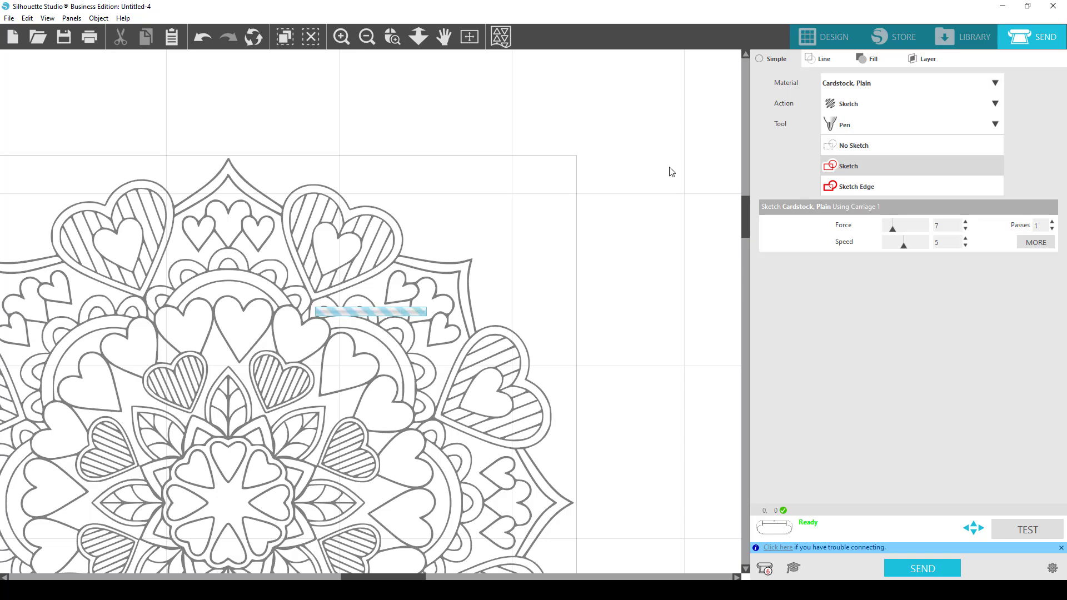
- Return to the Design view and shift the traced mandala slightly down and to the left on the page
left_click(818, 40)
left_click_drag(625, 261, 674, 295)
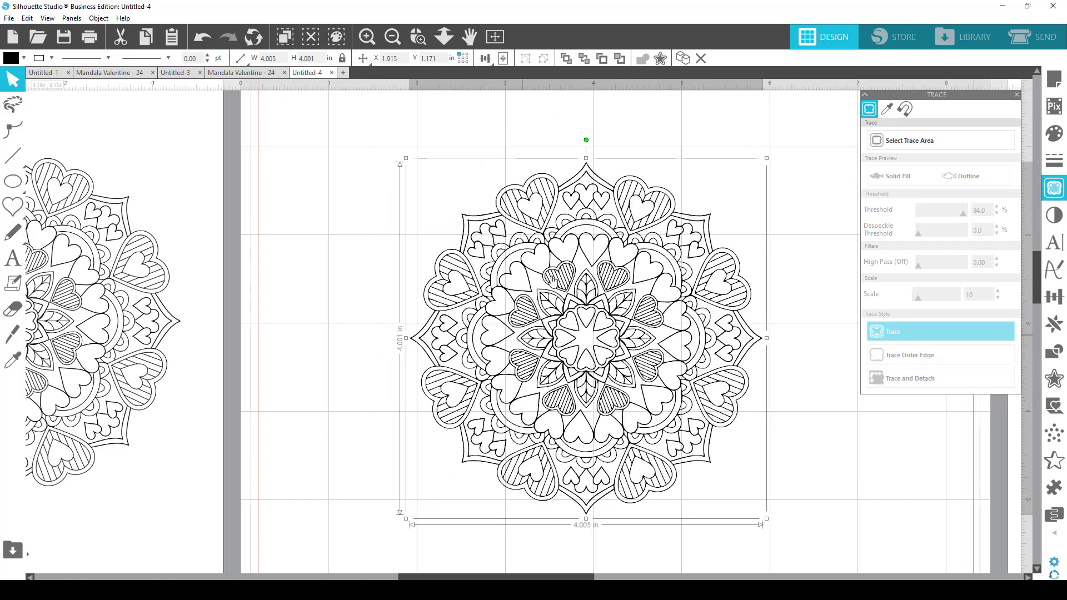
left_click_drag(580, 230, 568, 244)
left_click(15, 183)
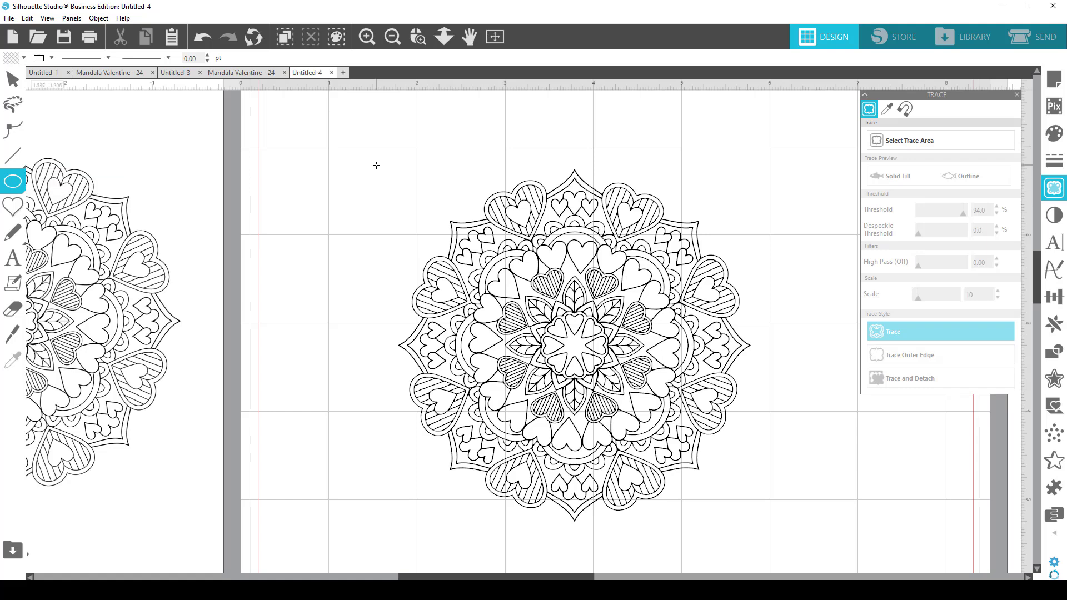
left_click_drag(359, 163, 460, 120)
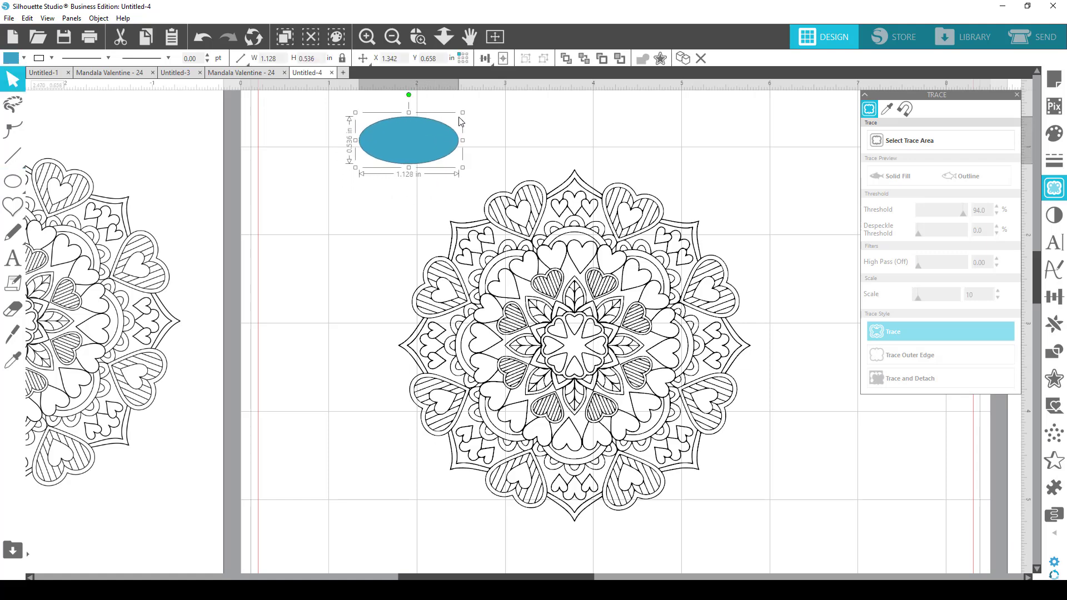
key("i")
key("ctrl+z")
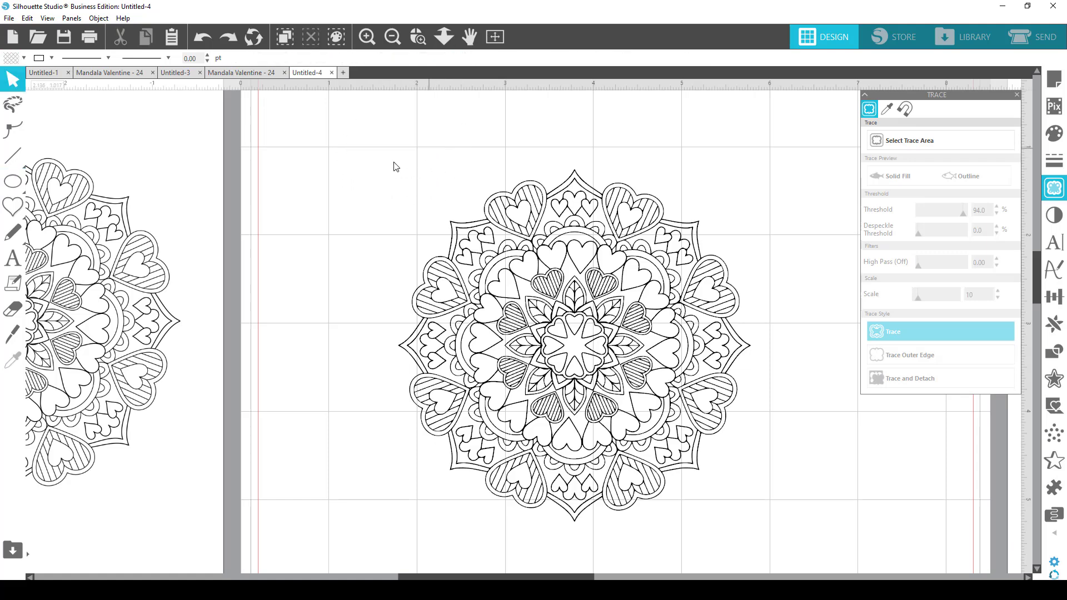
- Move the mandala toward the page's left edge and draw a circle about 4.575 in across that covers it
key("e")
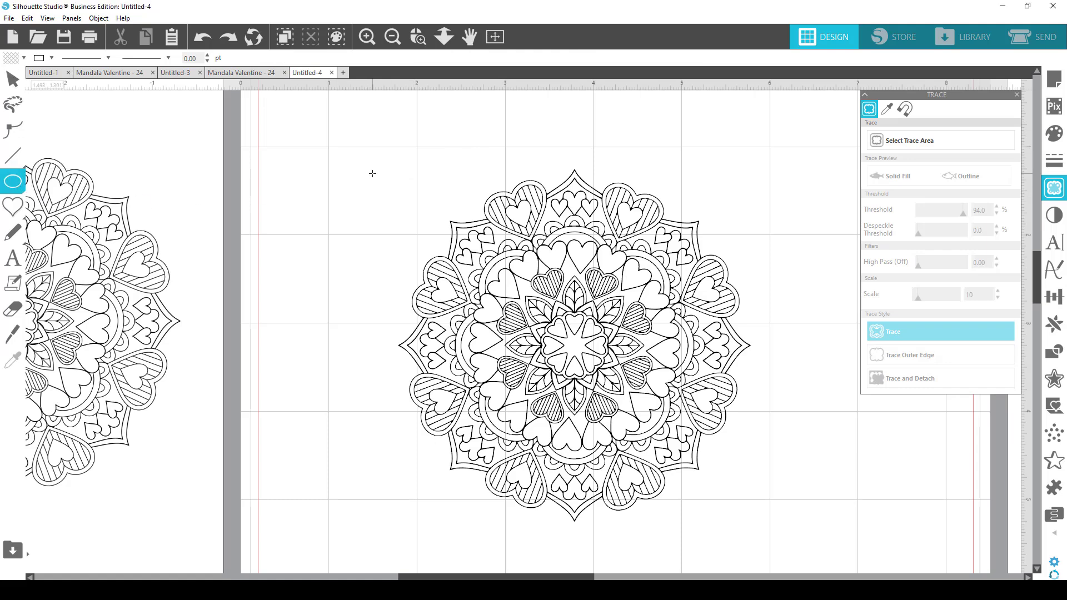
left_click_drag(366, 156, 364, 260)
key("ctrl+a")
left_click(371, 129)
left_click_drag(319, 201, 490, 201)
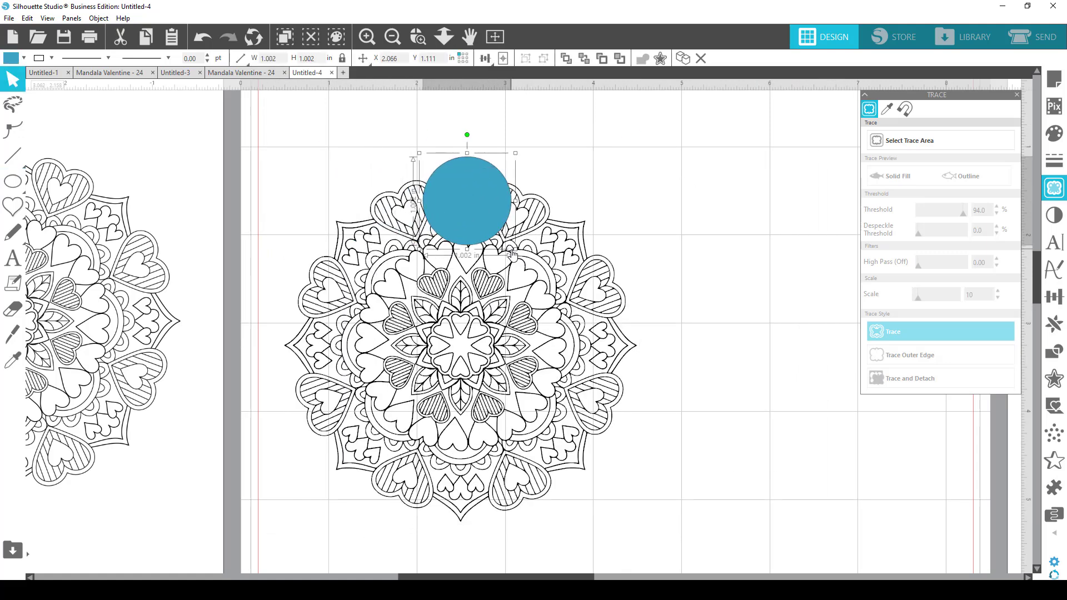
left_click_drag(515, 249, 514, 378)
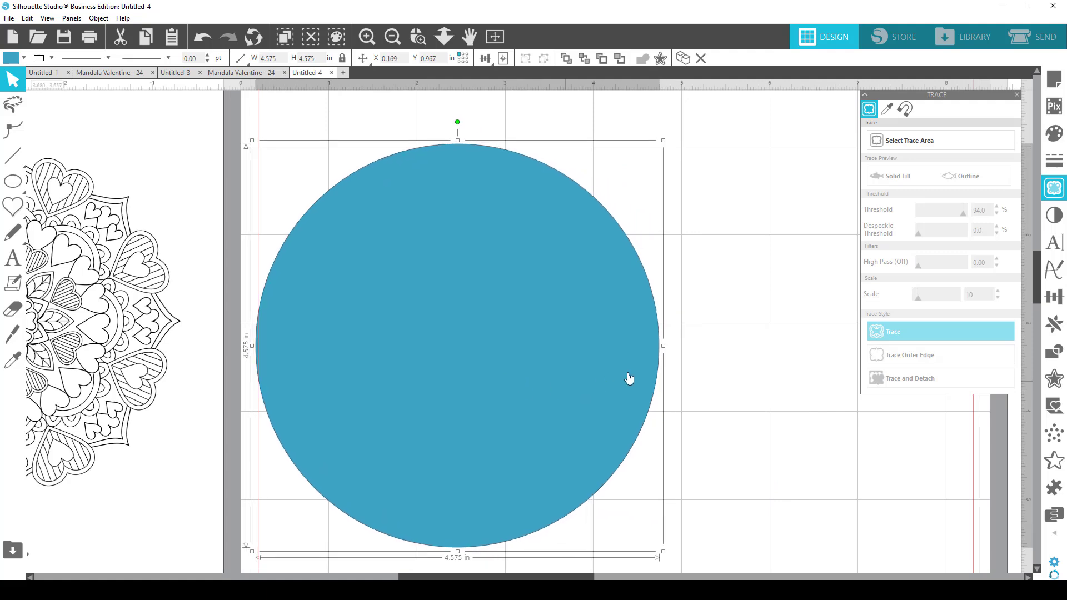
- Send the circle behind the mandala and reduce it to about 4.213 in across
right_click(621, 236)
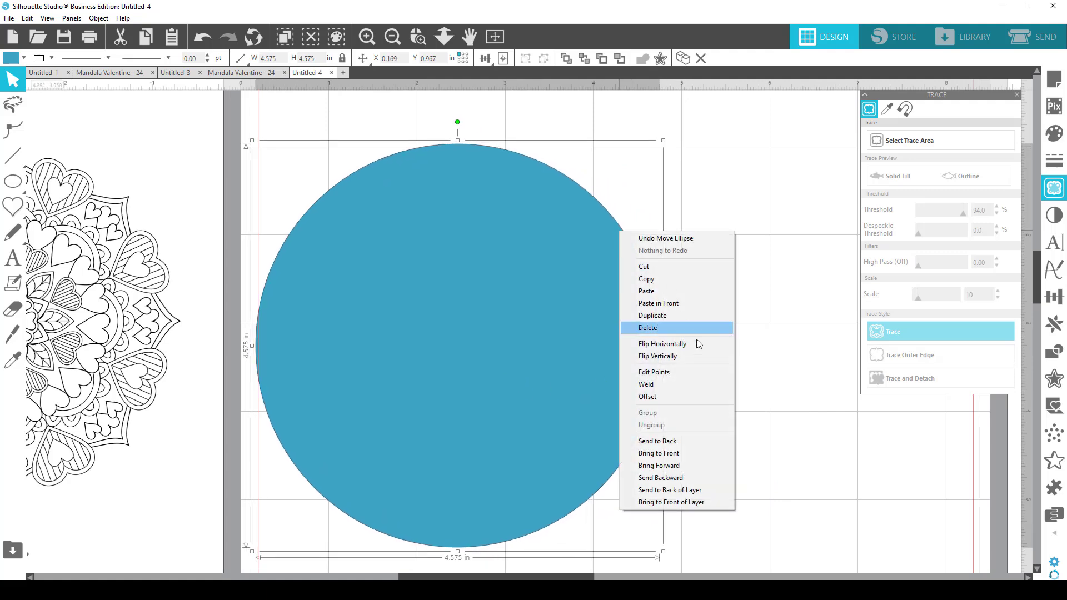
left_click(685, 442)
left_click_drag(642, 306, 646, 309)
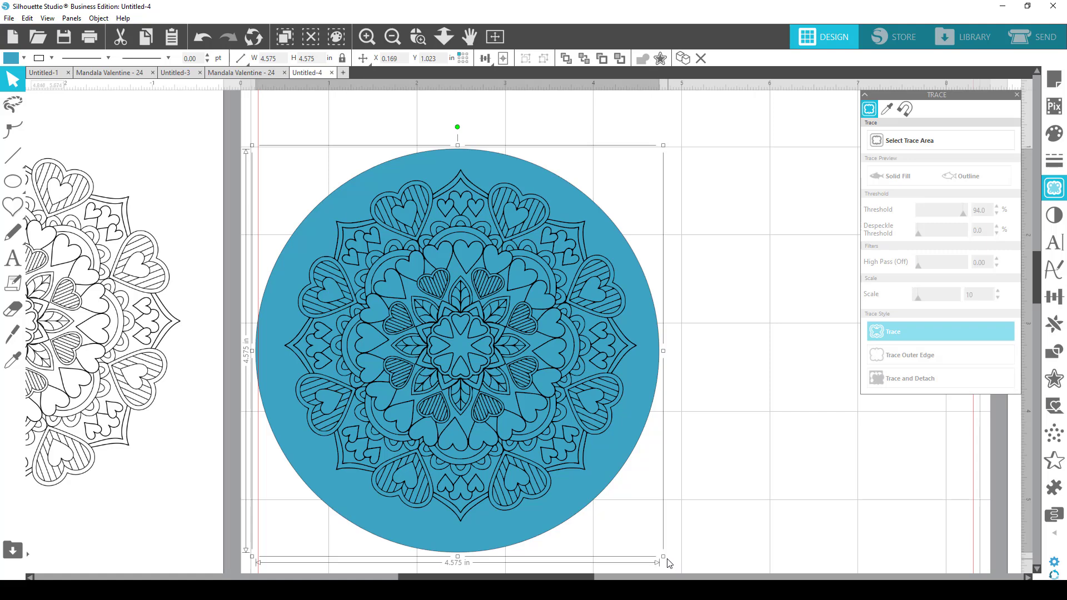
left_click_drag(662, 556, 631, 524)
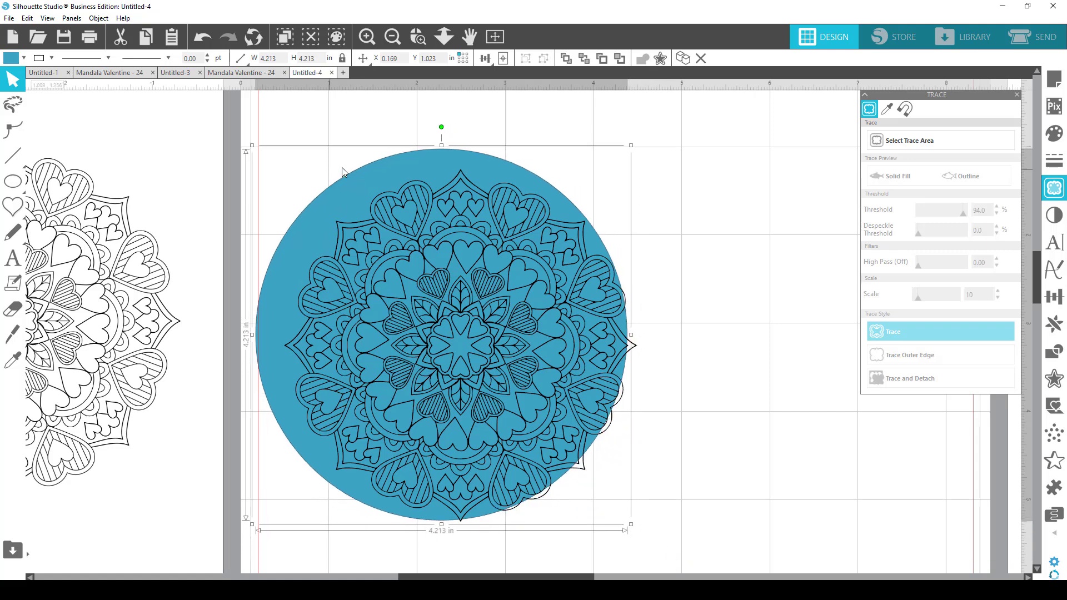
- Center the circle and the traced mandala on each other
left_click(472, 232, "shift")
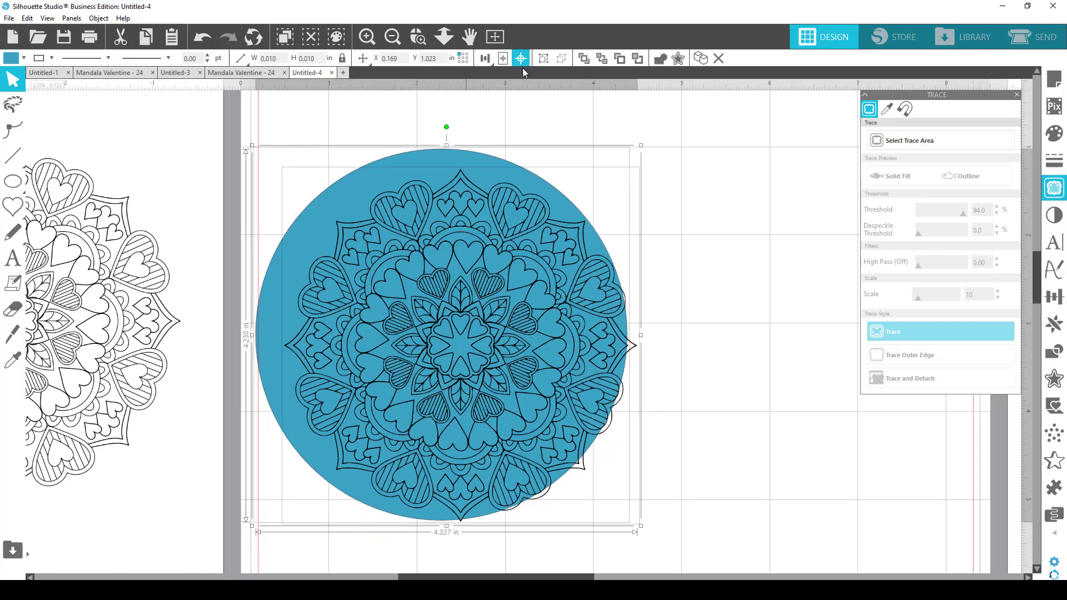
left_click(521, 58)
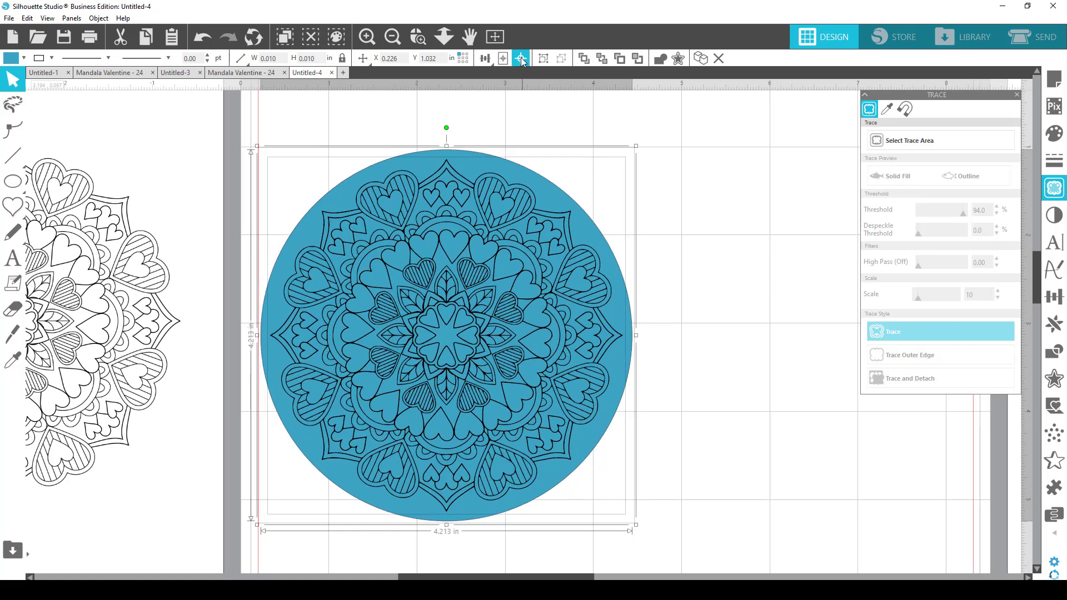
left_click(832, 340)
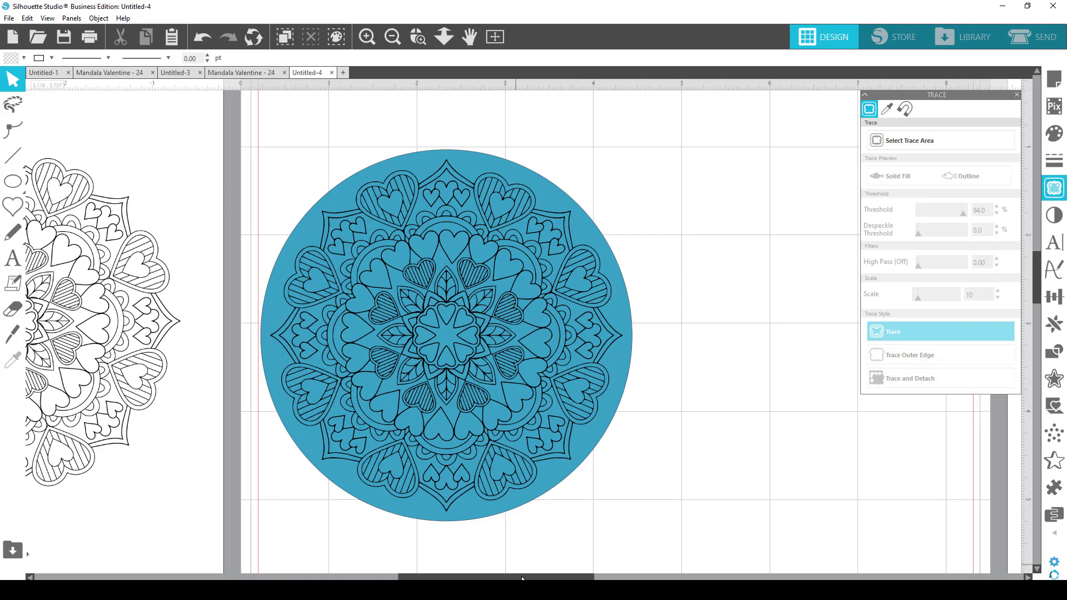
- Delete the original mandala image lying off the page to the left
left_click_drag(521, 579, 513, 578)
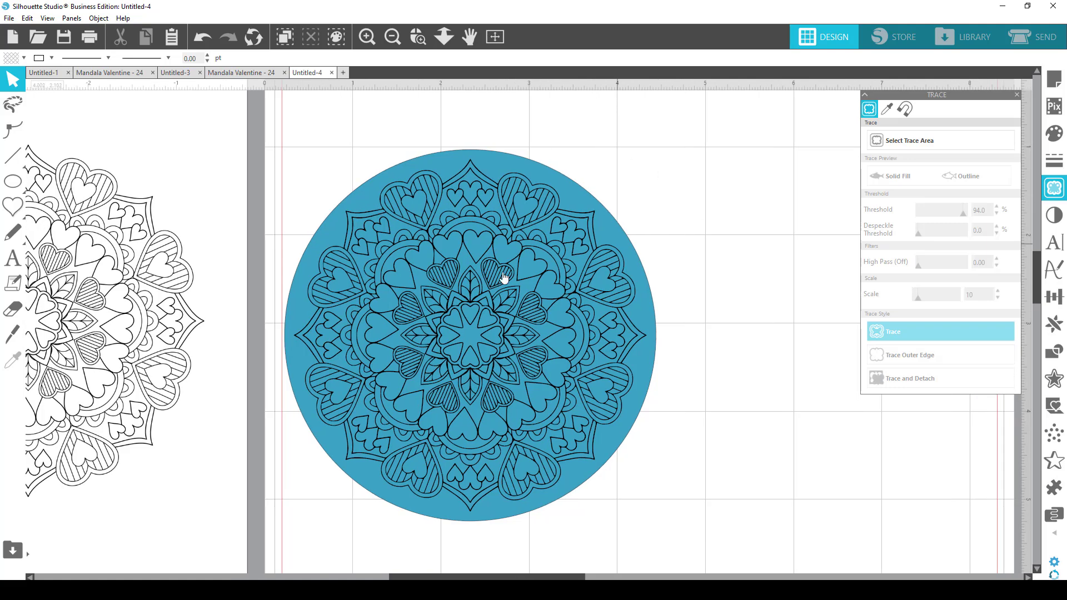
left_click(75, 267)
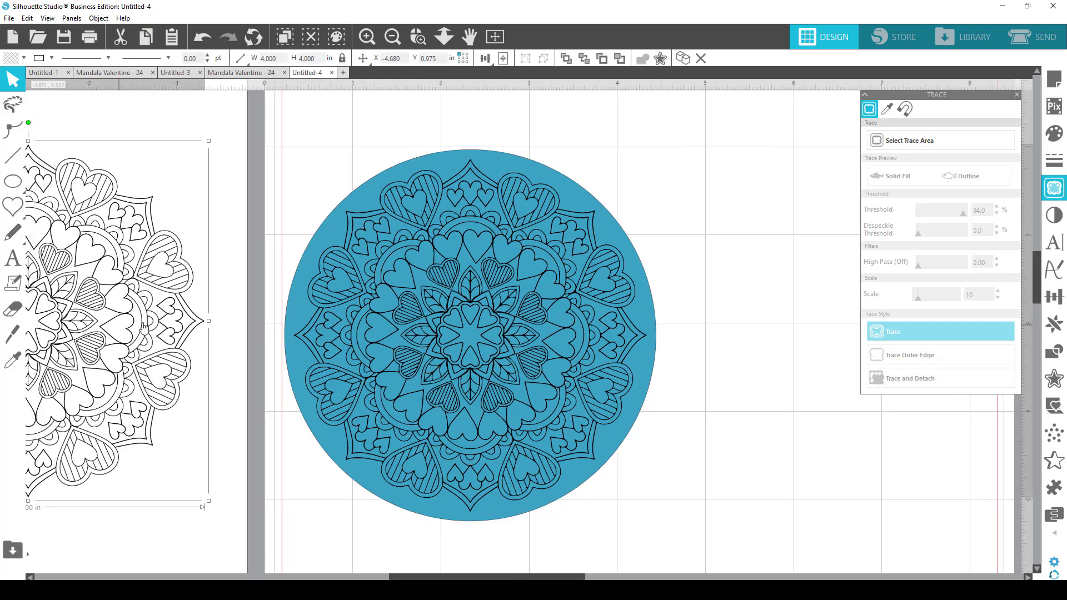
key("Delete")
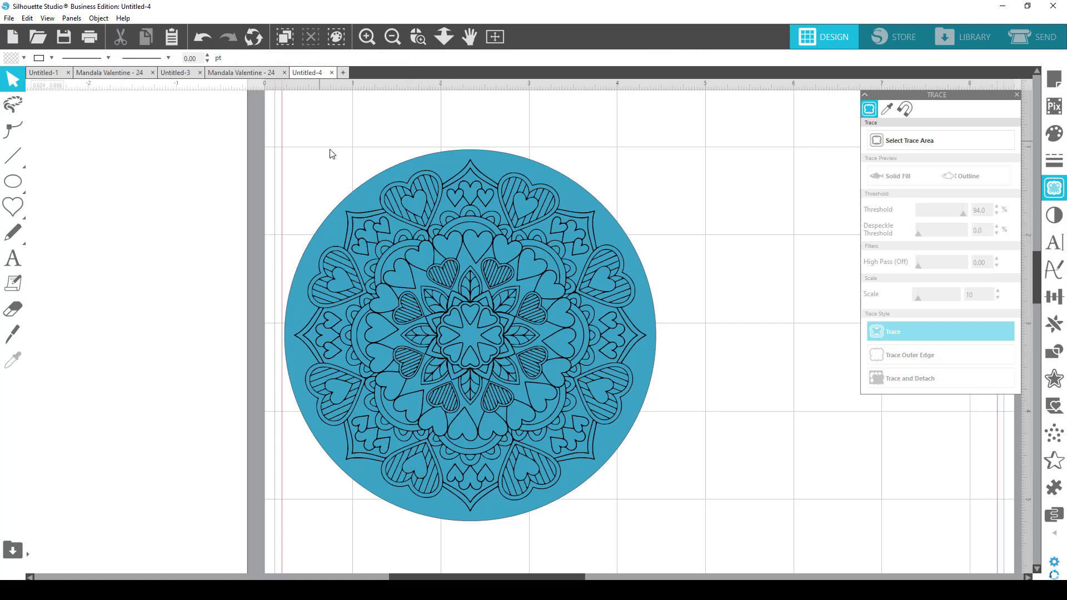
- Move the circle and mandala together to the middle of the page's width, leaving about two inches free above them
left_click(454, 316)
left_click_drag(455, 315, 613, 325)
left_click_drag(444, 578, 522, 578)
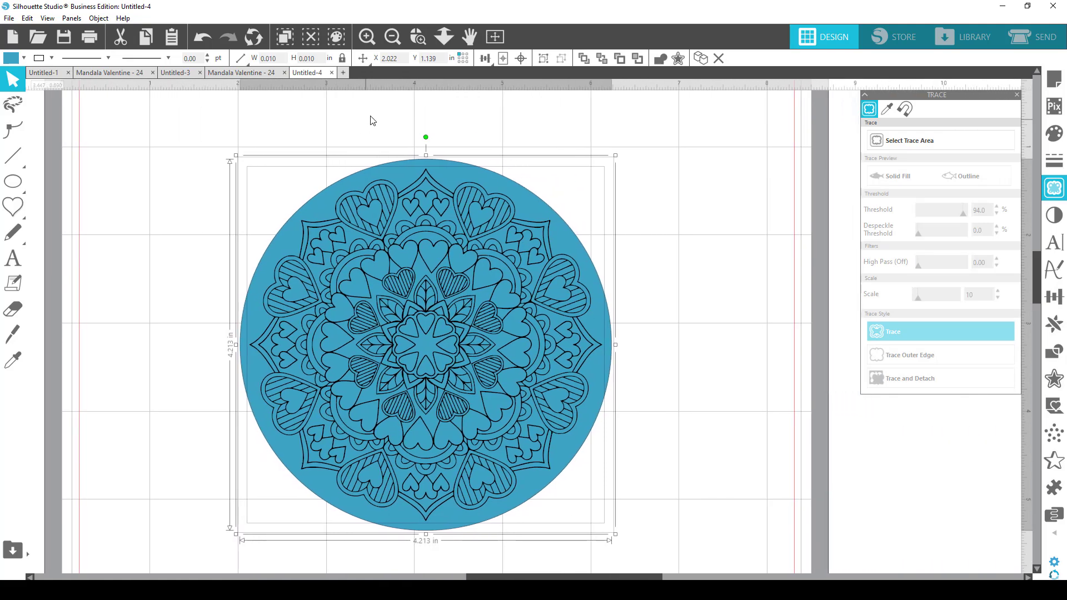
left_click(393, 113)
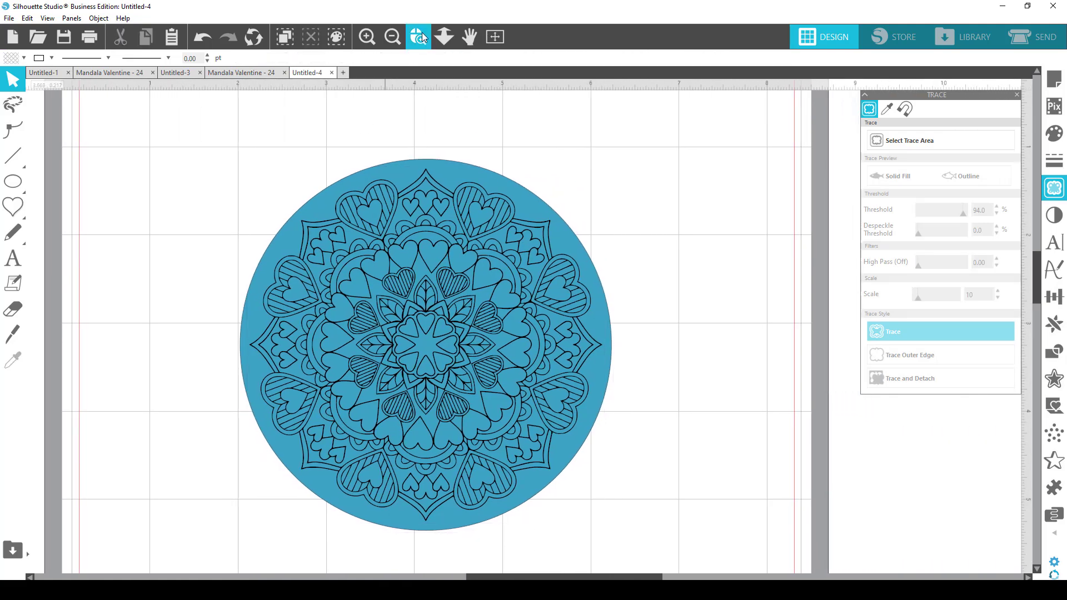
left_click(392, 36)
left_click(426, 282)
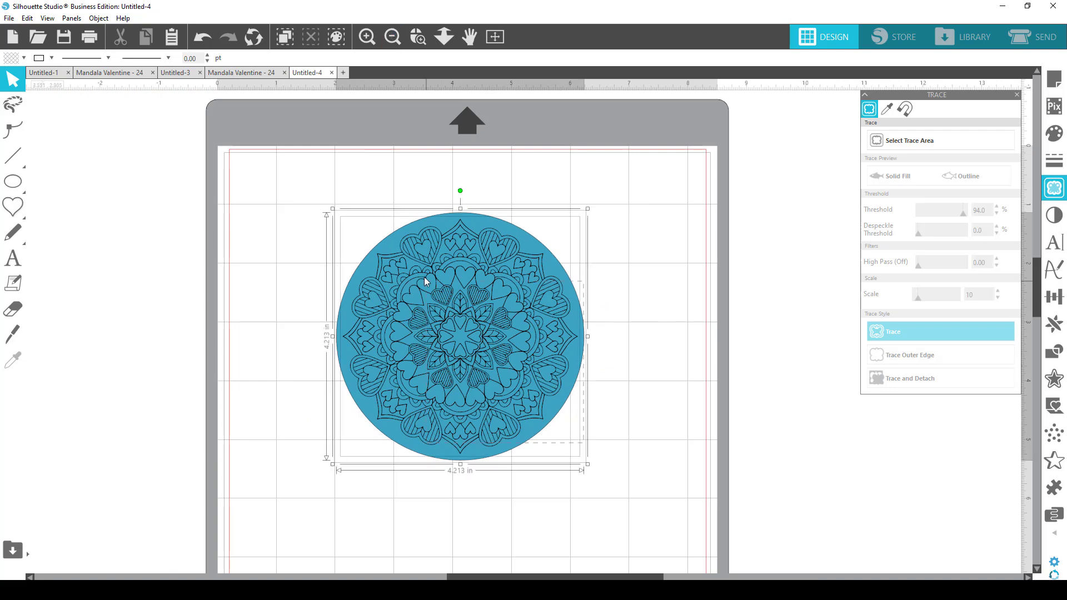
left_click_drag(438, 300, 444, 370)
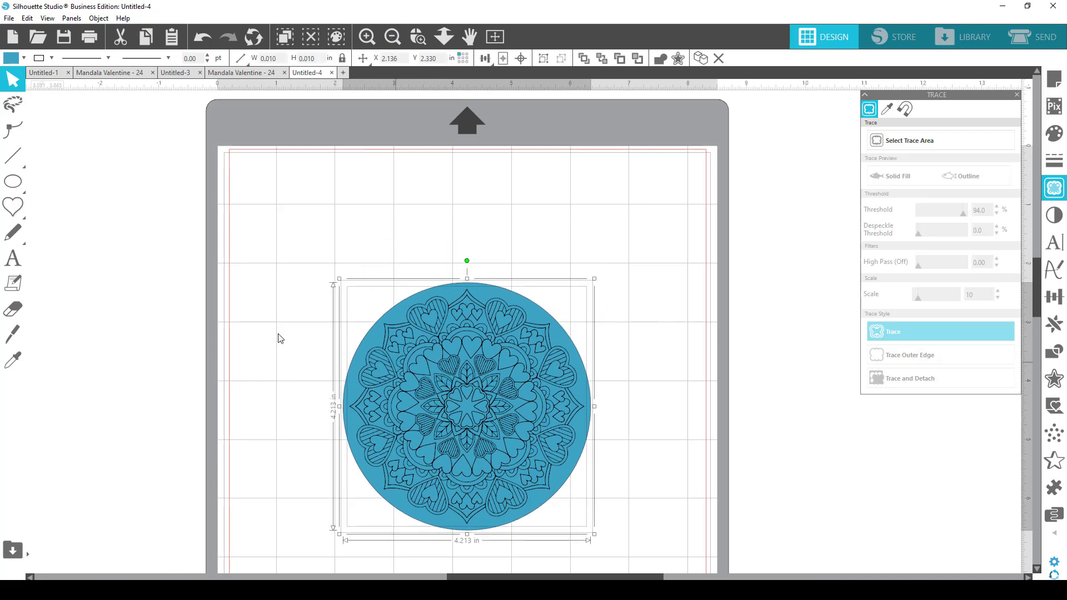
- Start a new text object in the free area above the circle
left_click(13, 259)
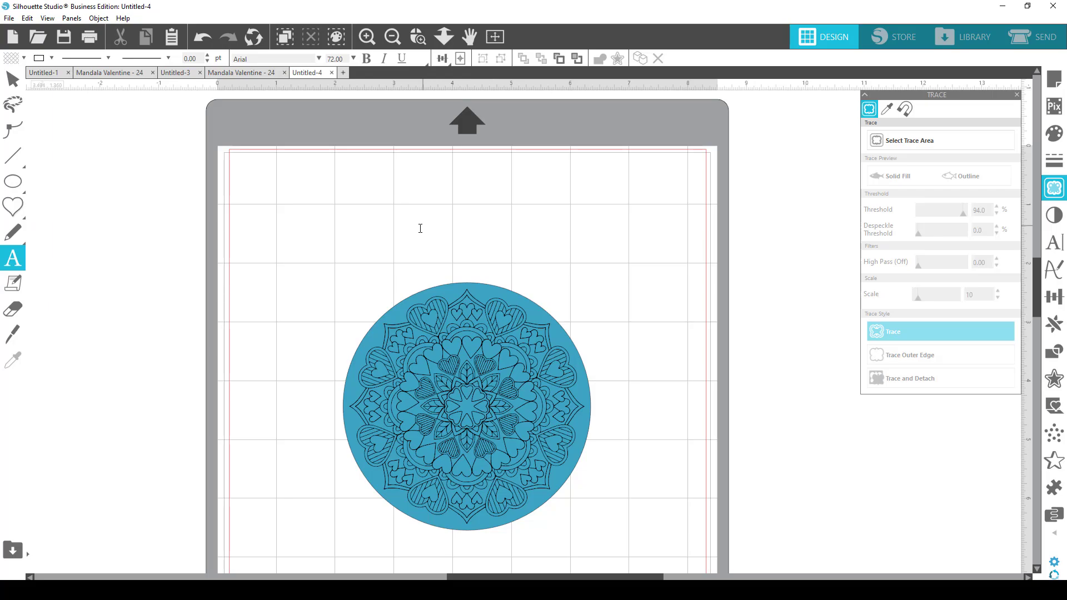
left_click(395, 228)
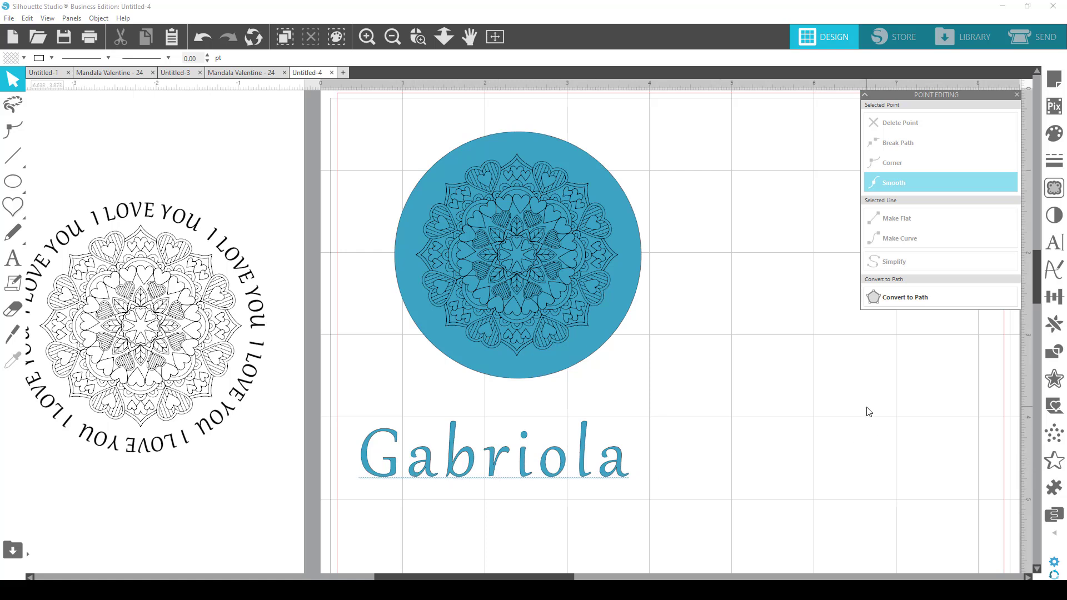
- Nudge the mandala on its circle and move the finished I LOVE YOU design higher beside the page
left_click_drag(562, 266, 549, 269)
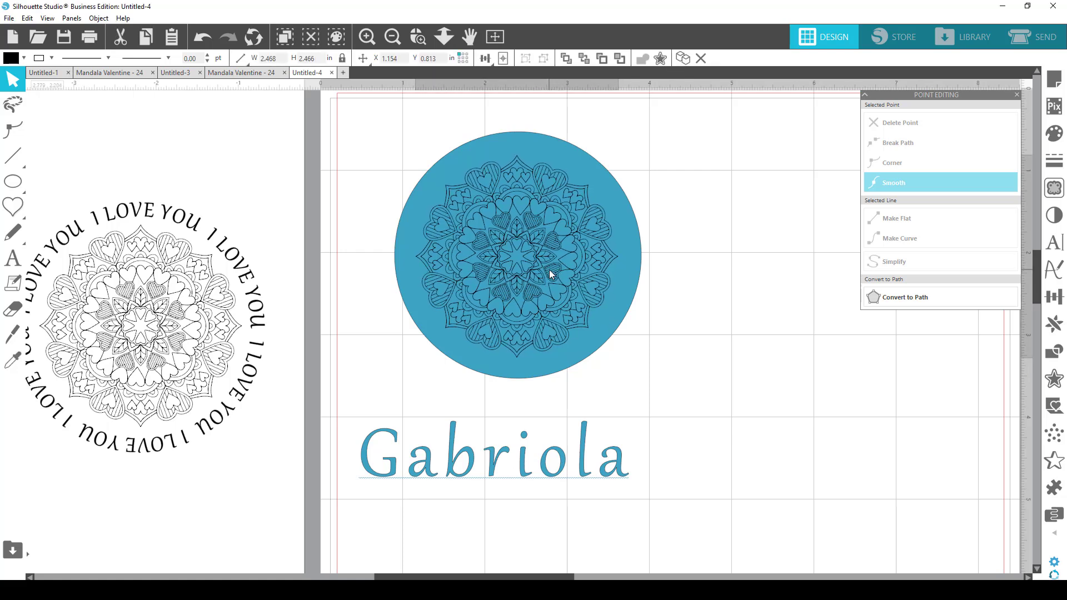
left_click(536, 143)
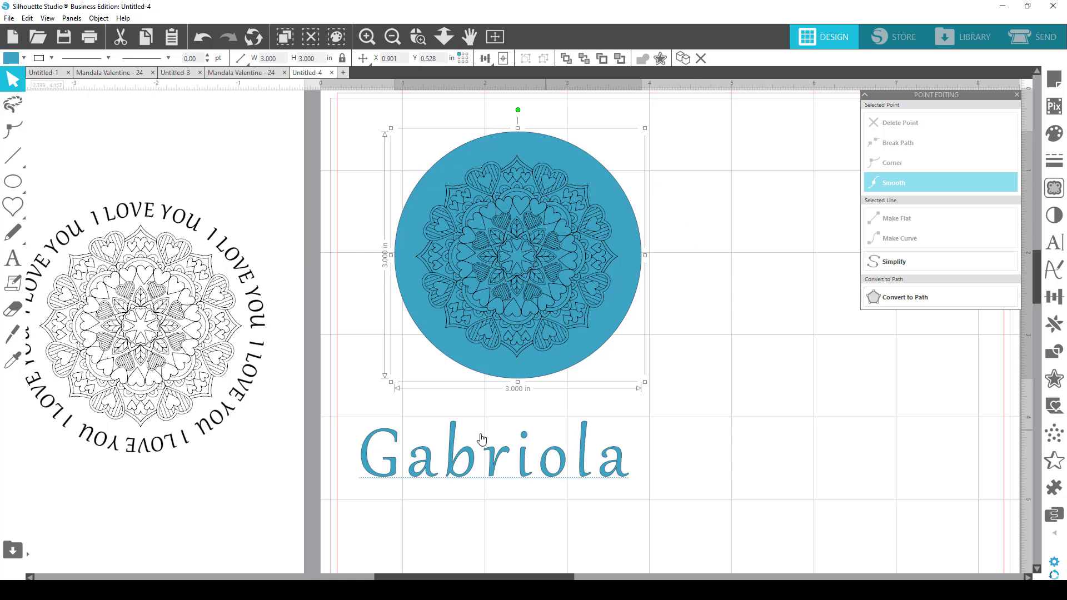
left_click_drag(196, 267, 201, 196)
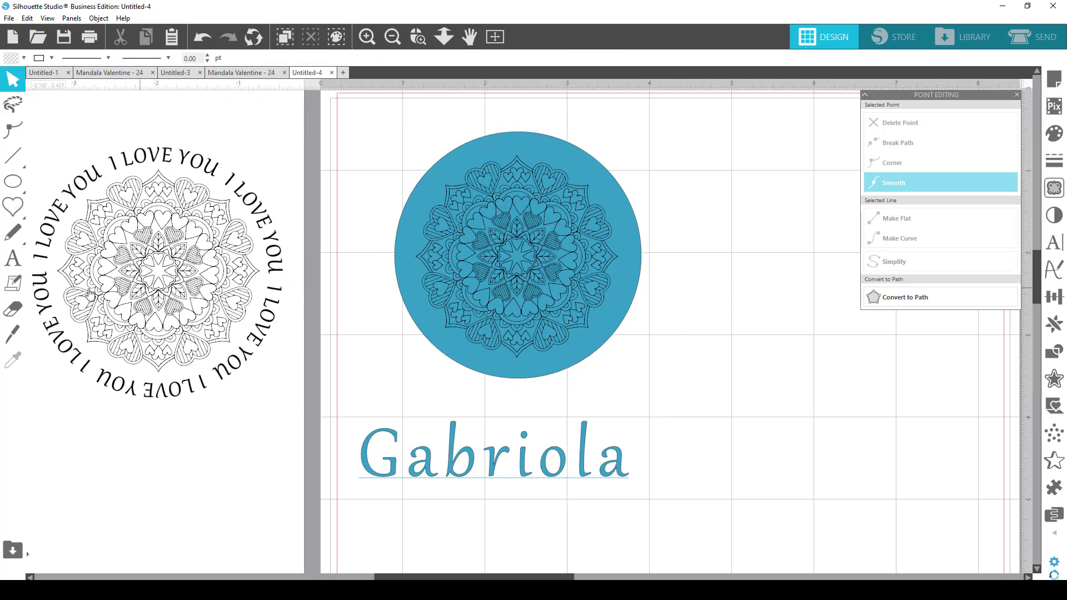
- Add the text I LOVE YOU in Gabriola at the circle's upper edge and close the point editing options
left_click(17, 263)
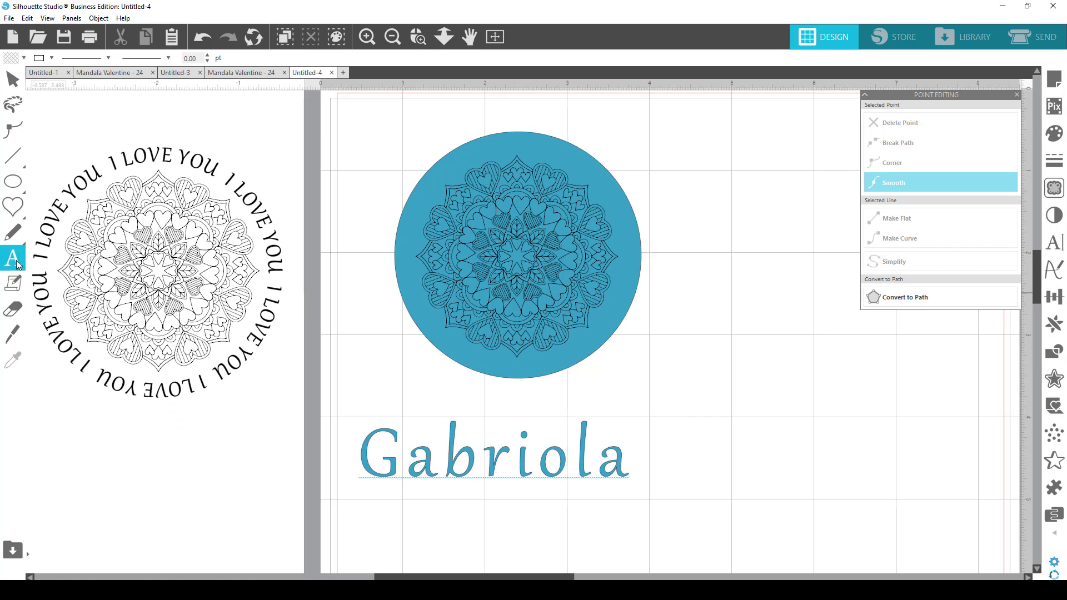
left_click(506, 127)
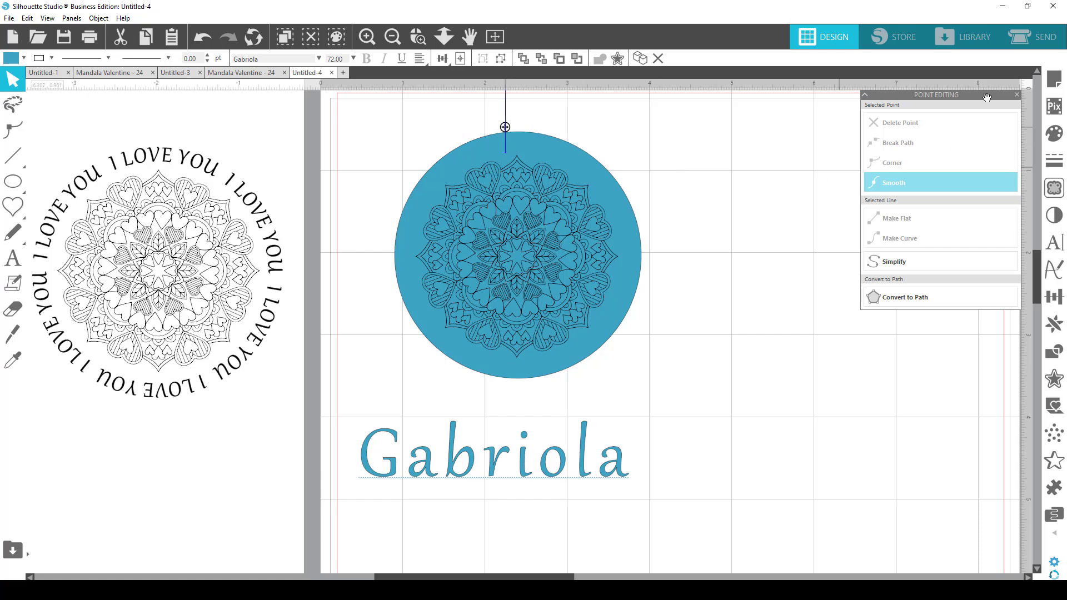
type("I lo")
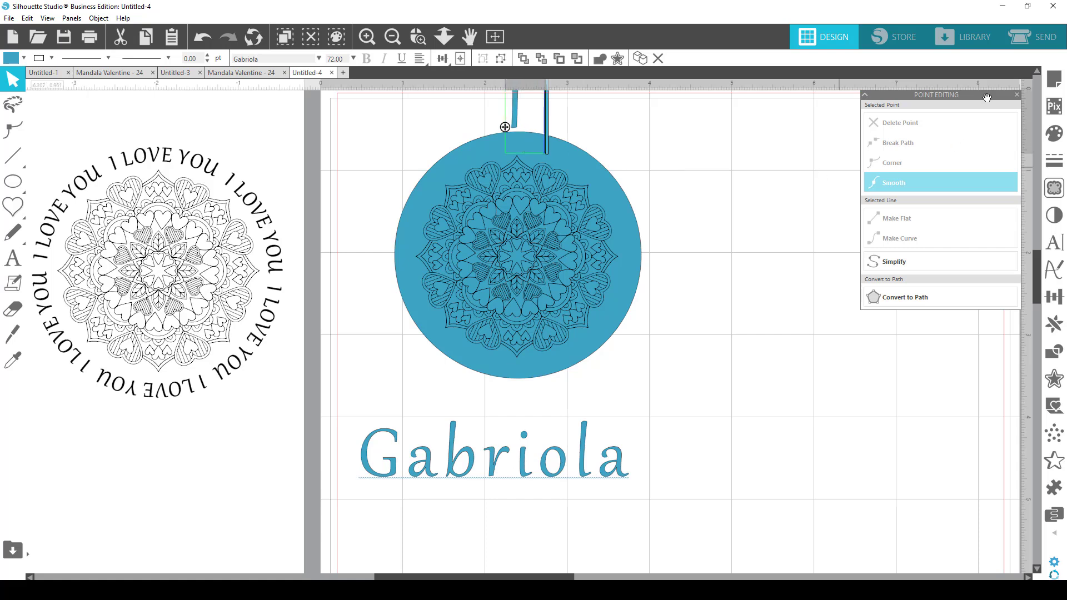
key("BackSpace")
key("BackSpace")
key("BackSpace")
key("BackSpace")
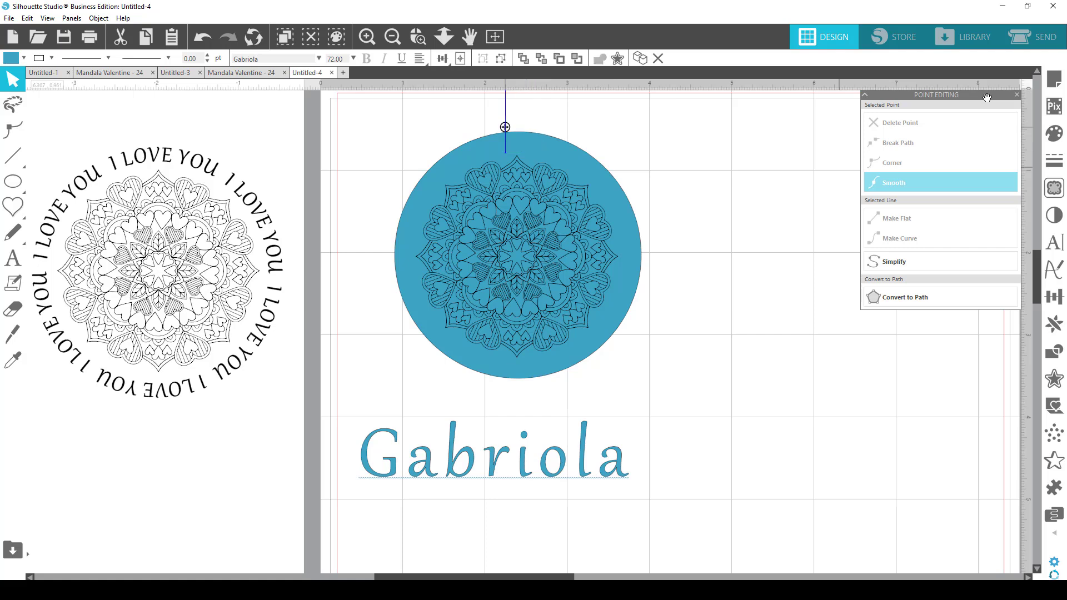
type("I LOVE YOU")
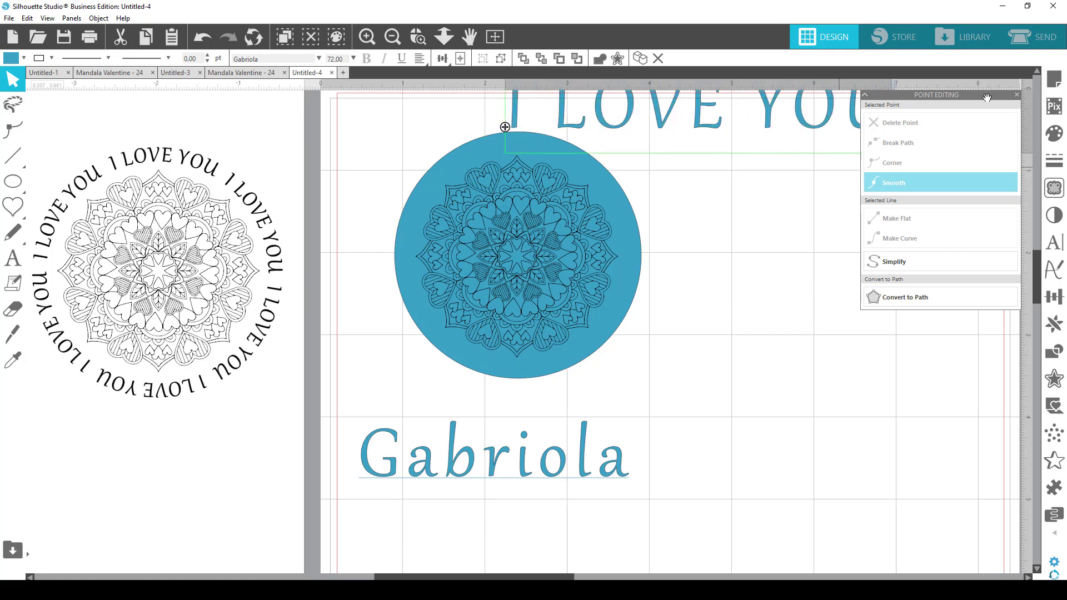
type(" I")
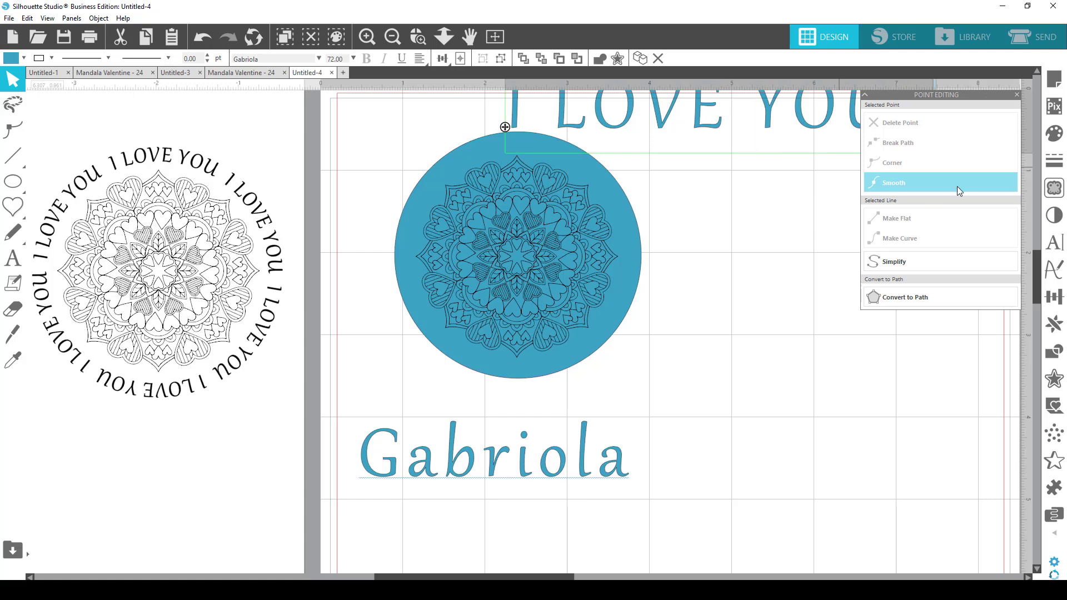
left_click(1016, 94)
left_click(898, 160)
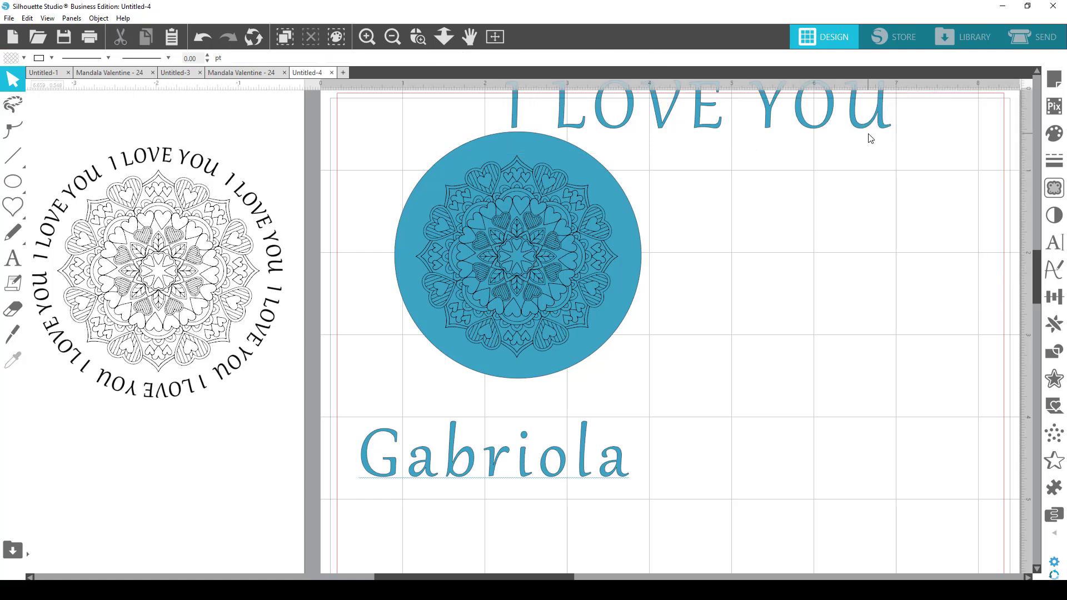
- Scale the I LOVE YOU text down to about 1.85 in wide and place it just above the circle's top
left_click_drag(861, 125, 871, 162)
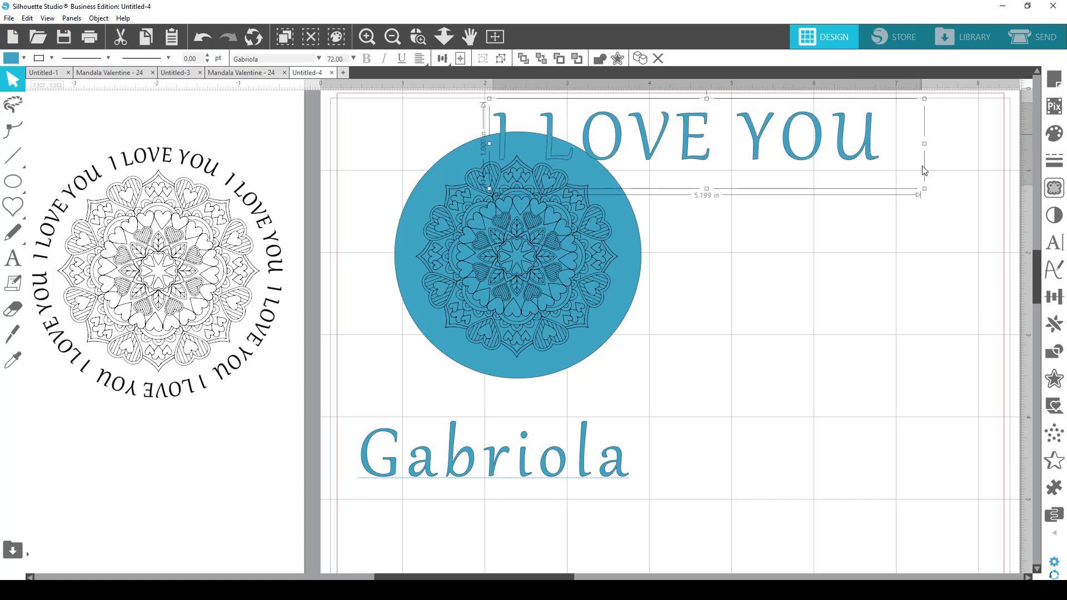
left_click_drag(924, 191, 677, 140)
left_click_drag(544, 123, 529, 127)
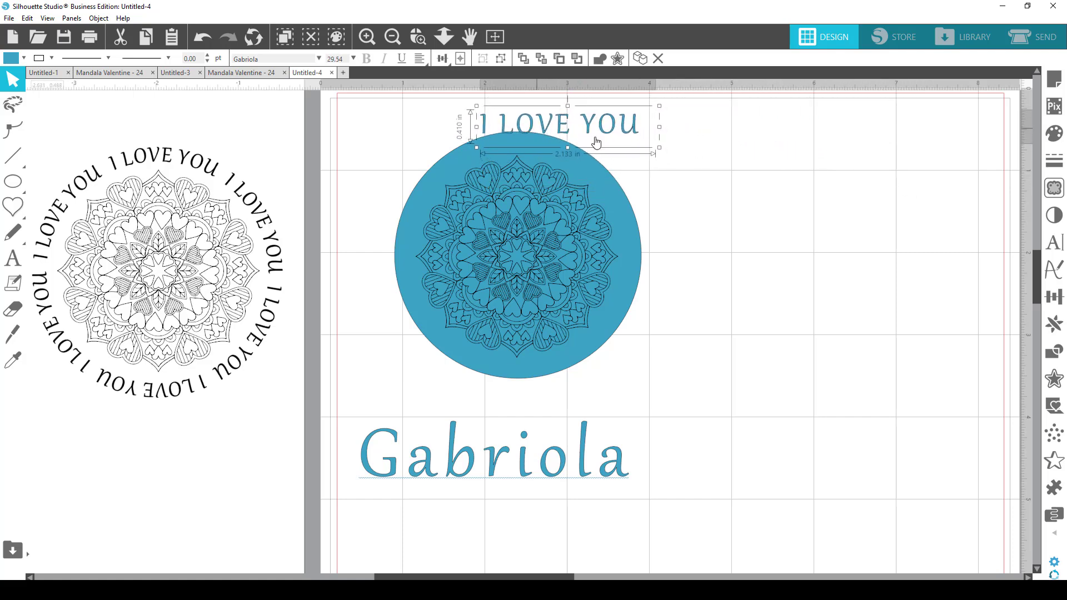
left_click_drag(659, 149, 634, 145)
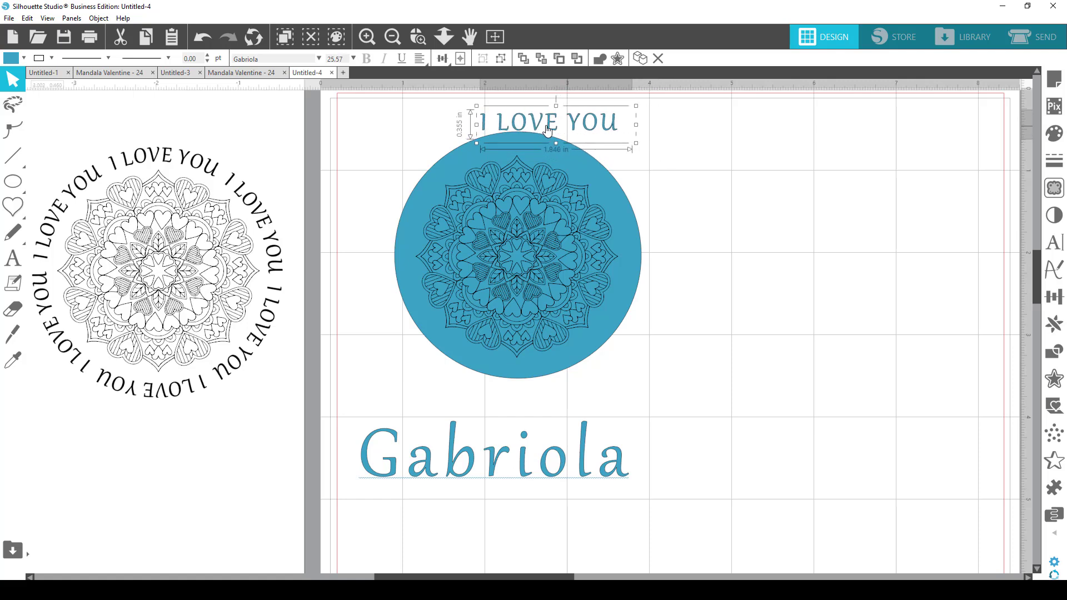
left_click_drag(536, 131, 534, 128)
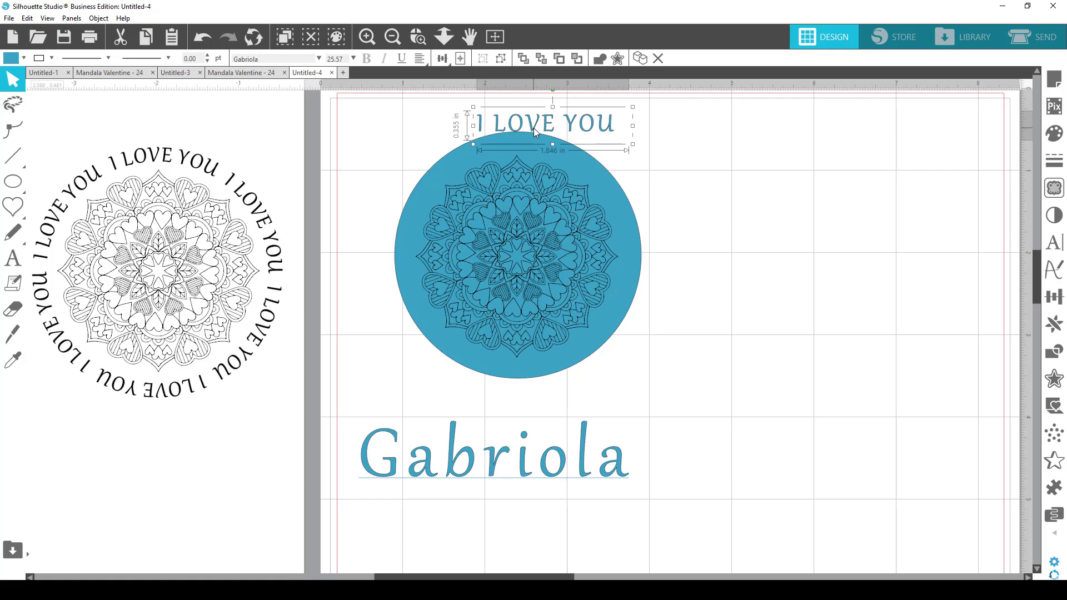
left_click(705, 148)
- Attach the I LOVE YOU text to the circle so it curves along the outside of the top edge
double_click(594, 129)
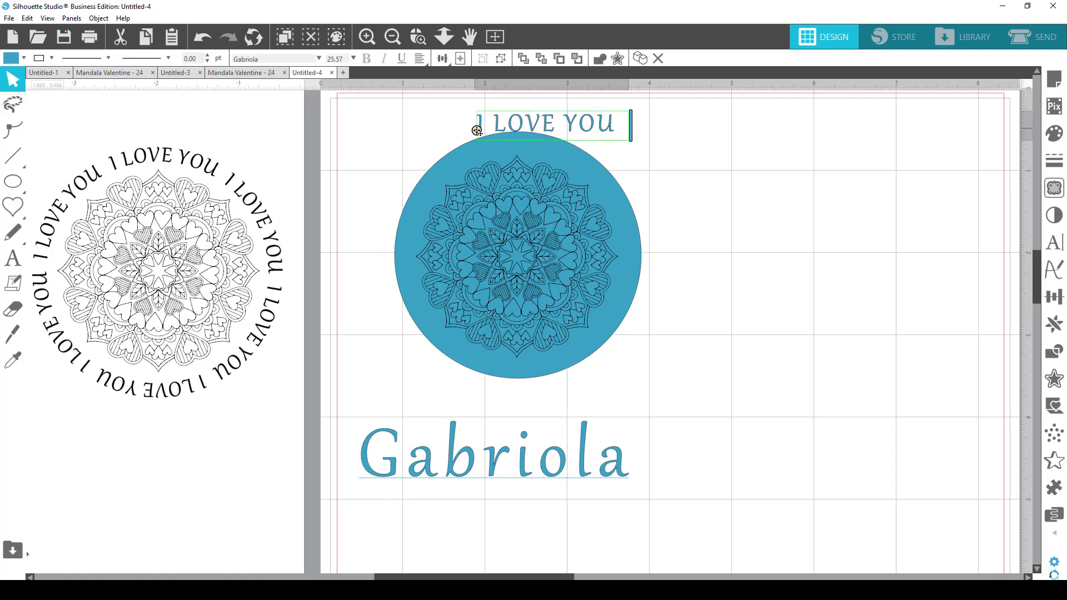
left_click_drag(477, 130, 459, 143)
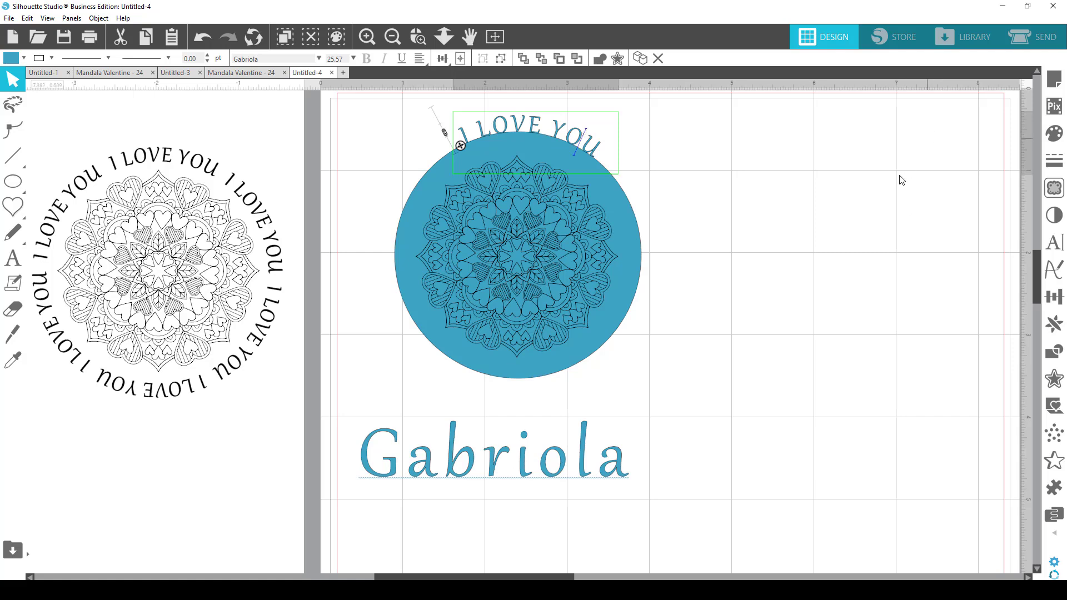
left_click(664, 174)
- Duplicate the curved I LOVE YOU text and attach the copy along the circle's upper-right edge
left_click(595, 153)
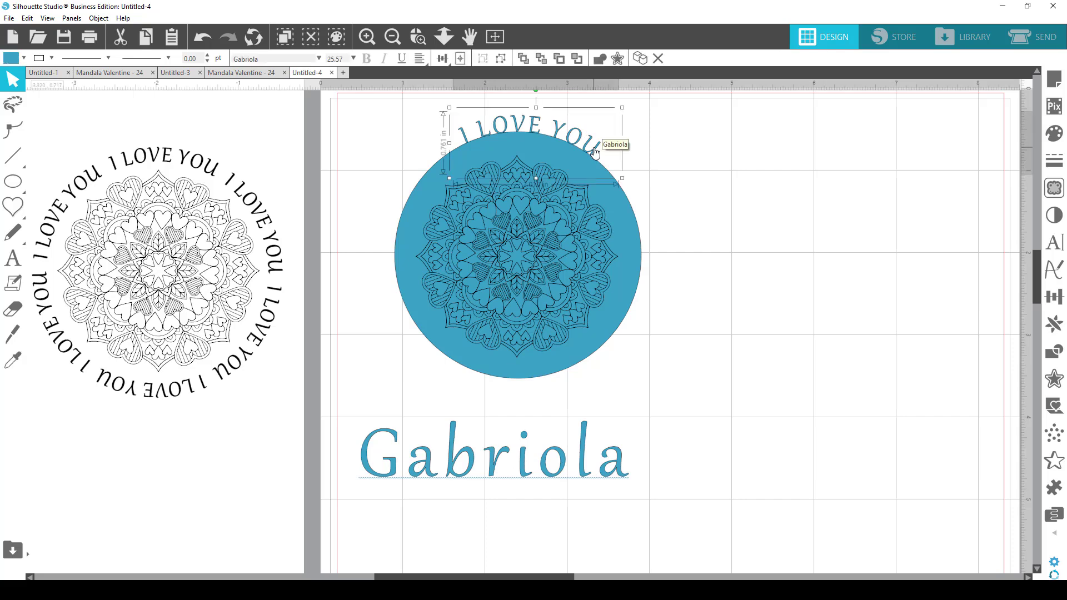
left_click_drag(594, 153, 800, 217)
double_click(801, 199)
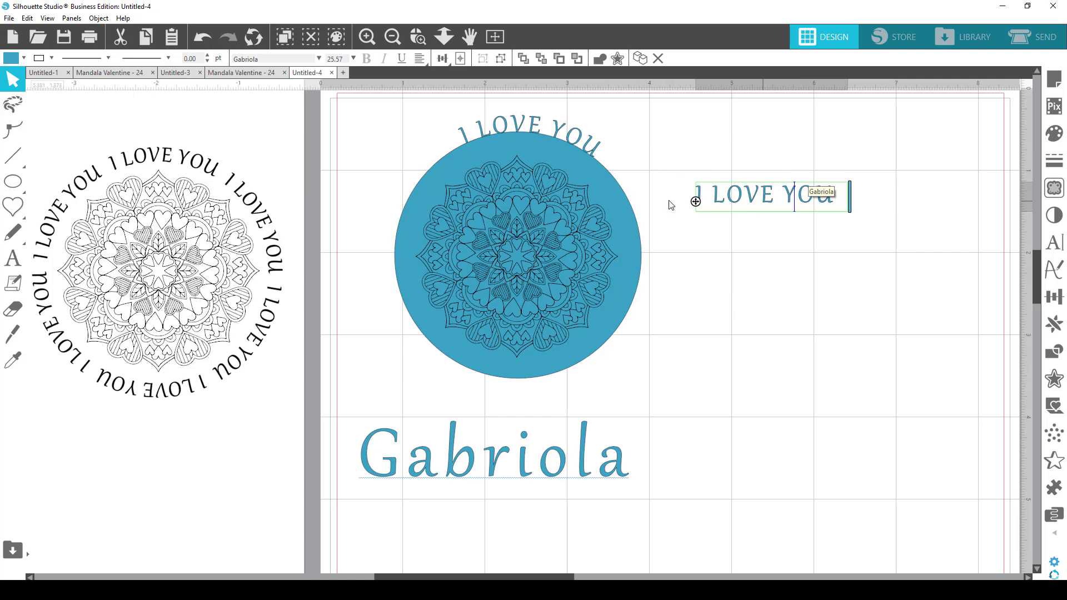
left_click_drag(675, 214, 630, 186)
left_click(643, 206)
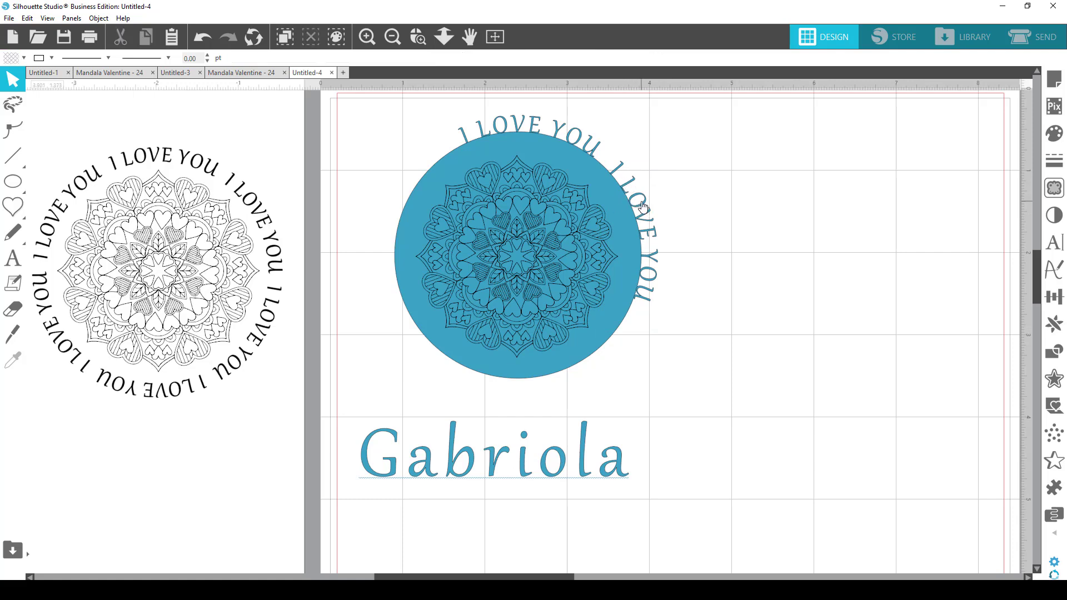
- Make a third I LOVE YOU copy and attach it along the circle's lower-right edge
key("ctrl+v")
left_click_drag(767, 206, 629, 322)
left_click(782, 217)
double_click(794, 211)
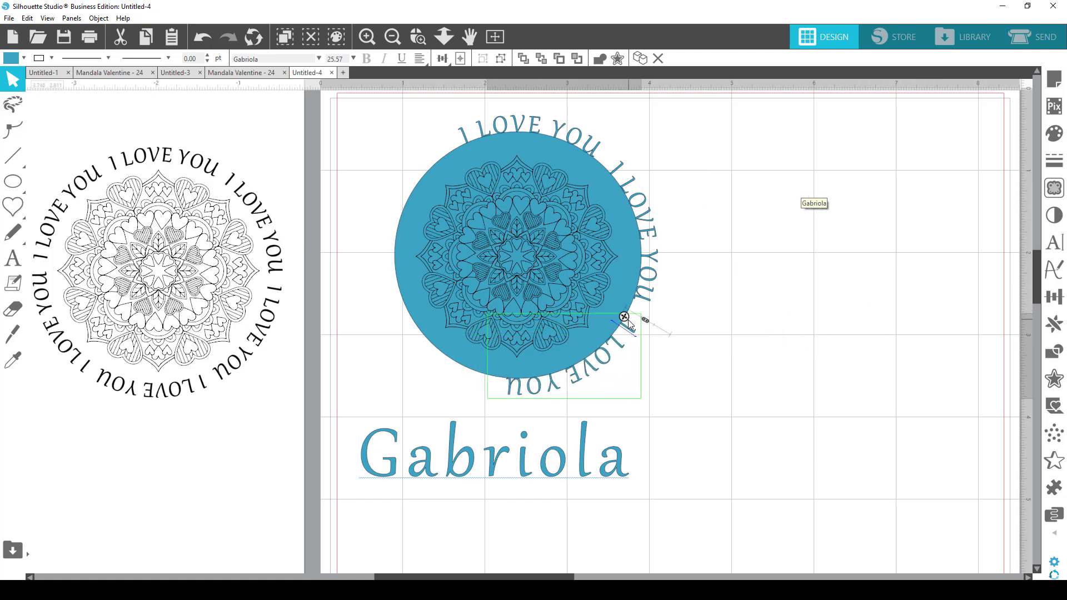
left_click(760, 307)
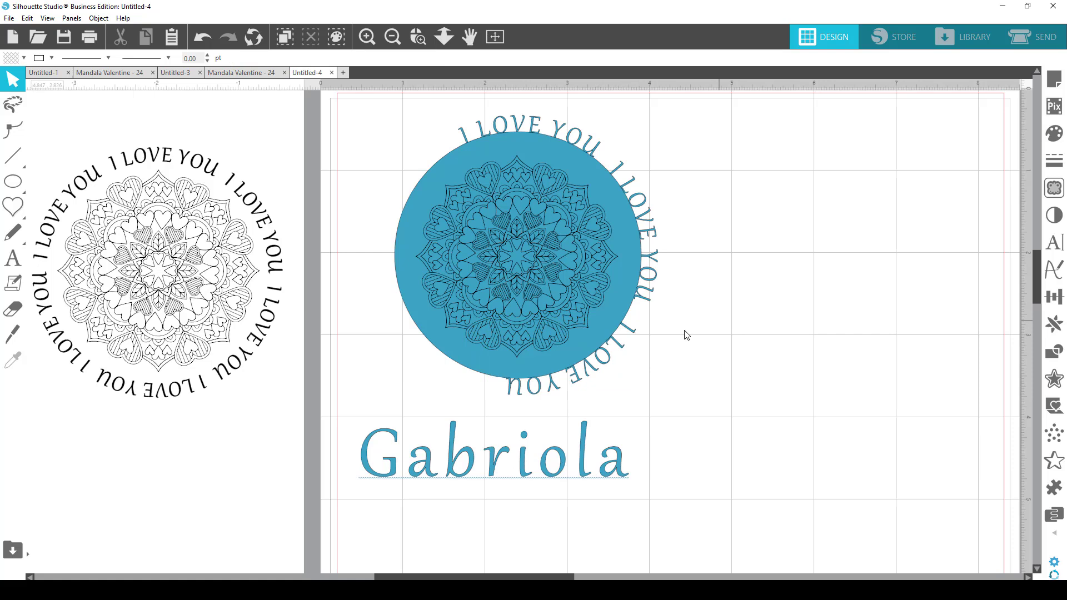
- Make a fourth I LOVE YOU copy and attach it along the circle's lower-left edge
left_click(617, 348)
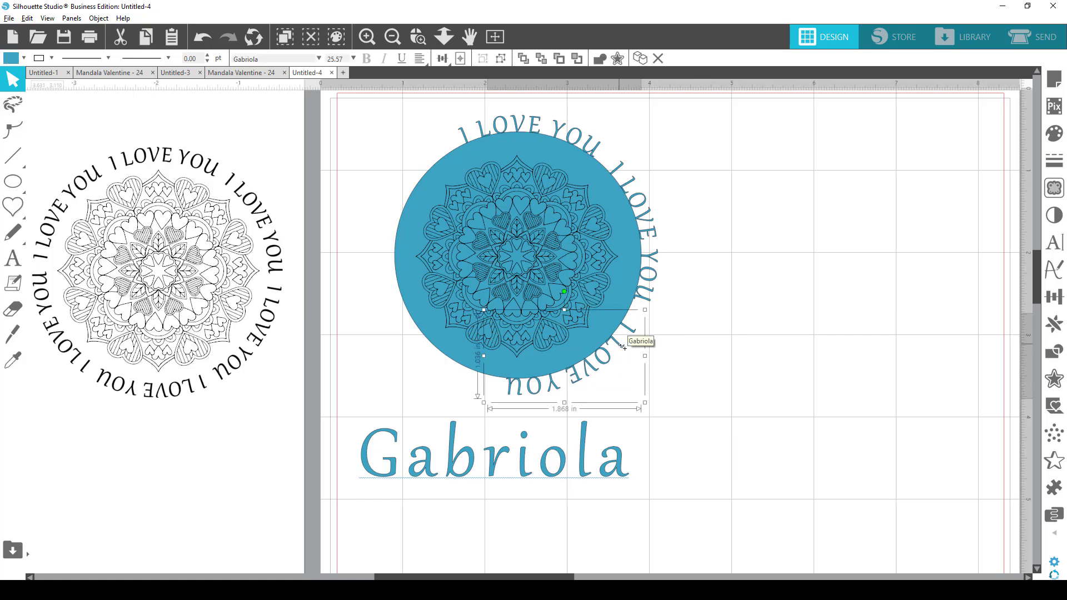
key("ctrl+d")
left_click(762, 377)
double_click(768, 360)
left_click_drag(565, 393, 472, 380)
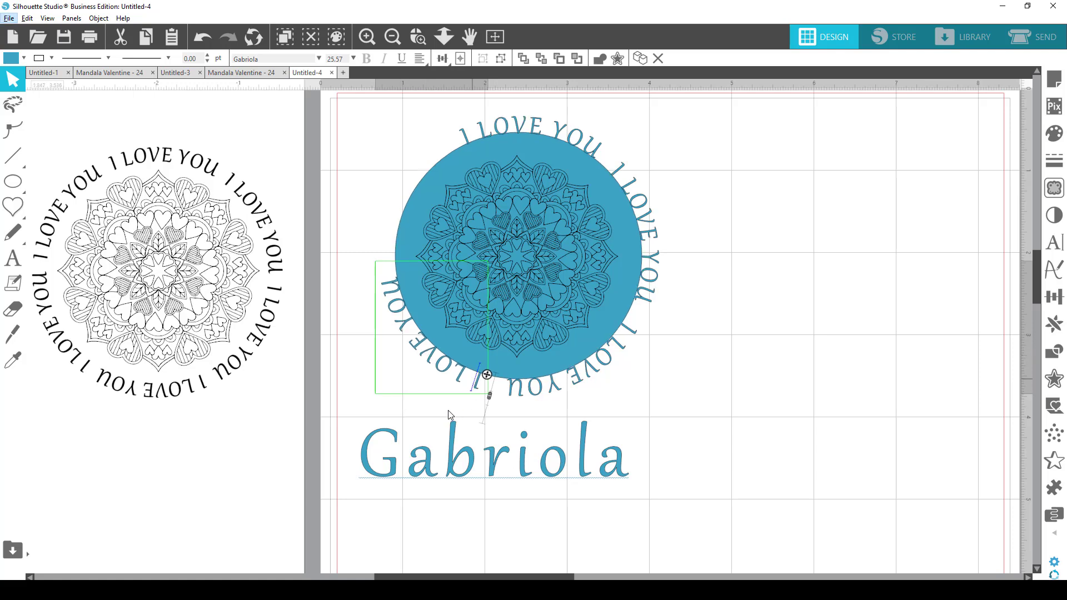
- Make a fifth I LOVE YOU copy and attach it along the circle's upper-left edge
left_click(460, 389)
left_click_drag(461, 382, 353, 139)
left_click(351, 126)
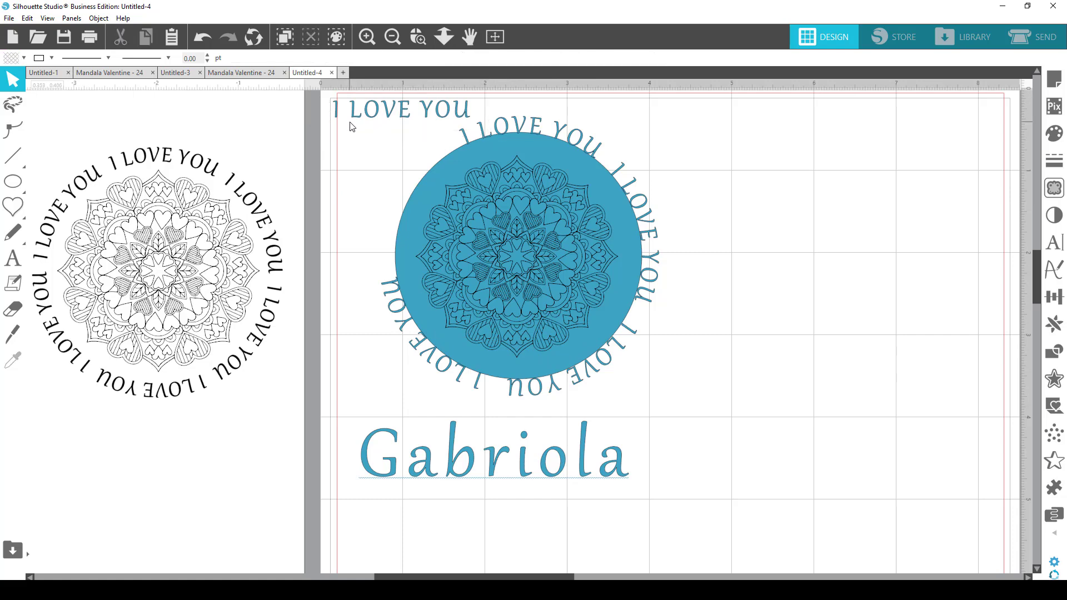
left_click(339, 115)
left_click_drag(391, 232, 394, 246)
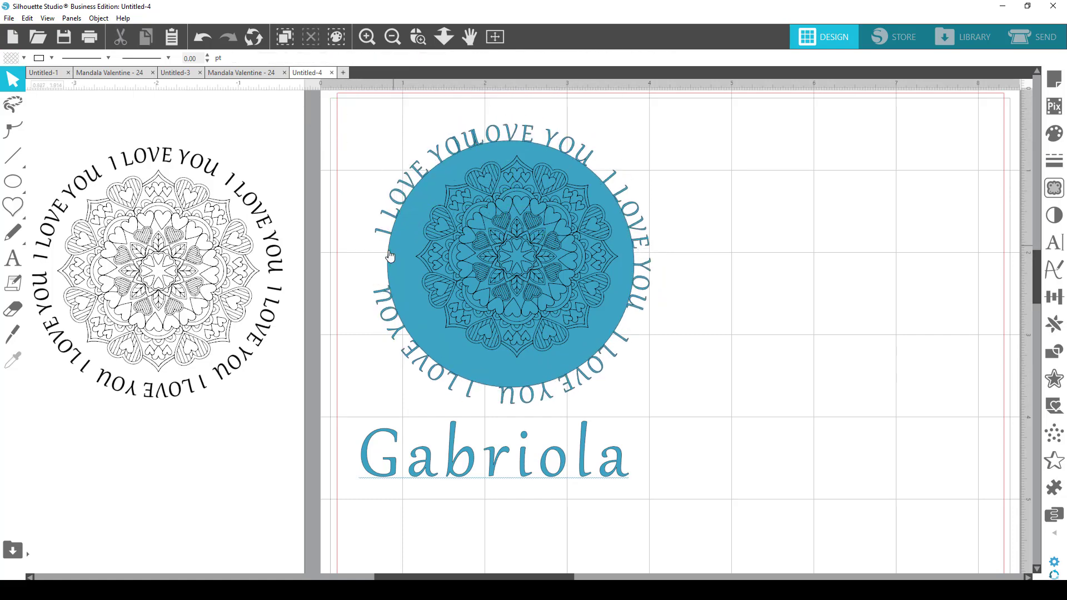
- Slide the upper-left phrase counterclockwise along the circle to clear its overlap with the top phrase
left_click(379, 234)
double_click(381, 234)
left_click_drag(389, 238, 370, 281)
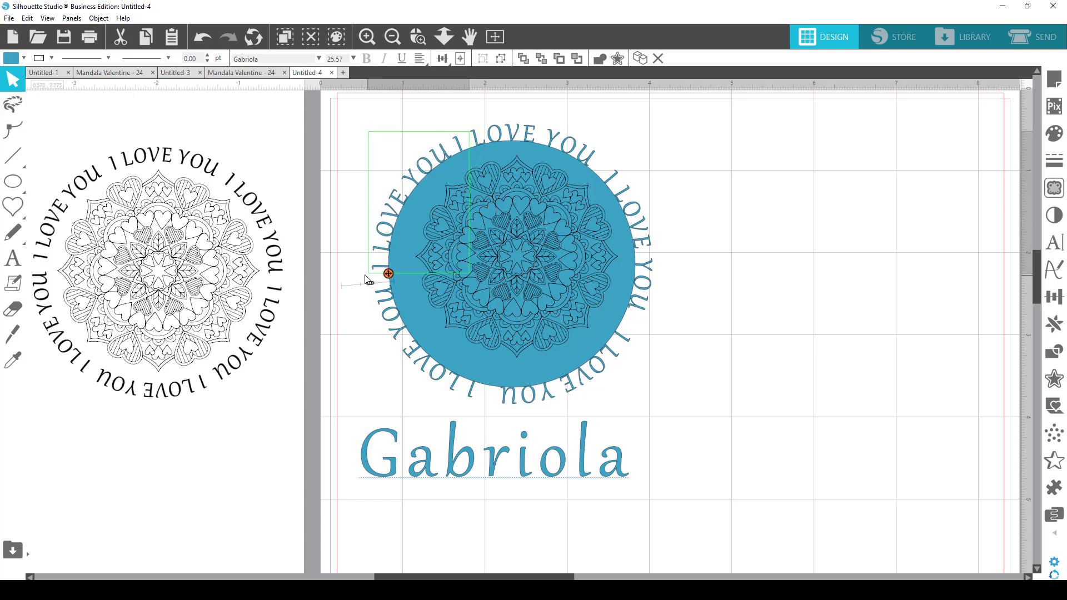
left_click(698, 292)
- Slide the upper-right I LOVE YOU slightly counterclockwise along the circle, closer to the top phrase
left_click(650, 233)
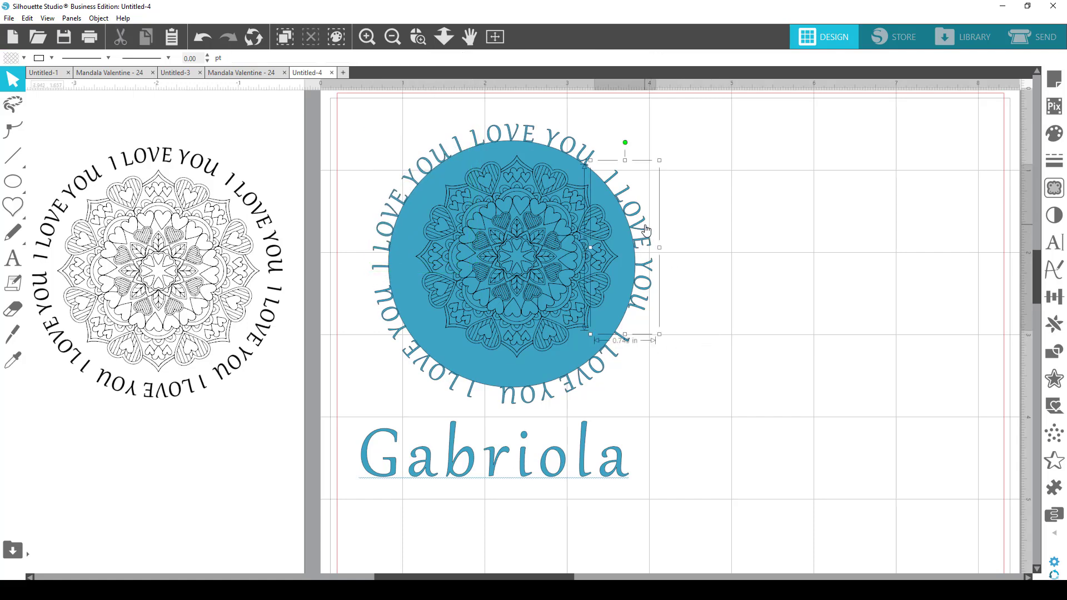
double_click(636, 218)
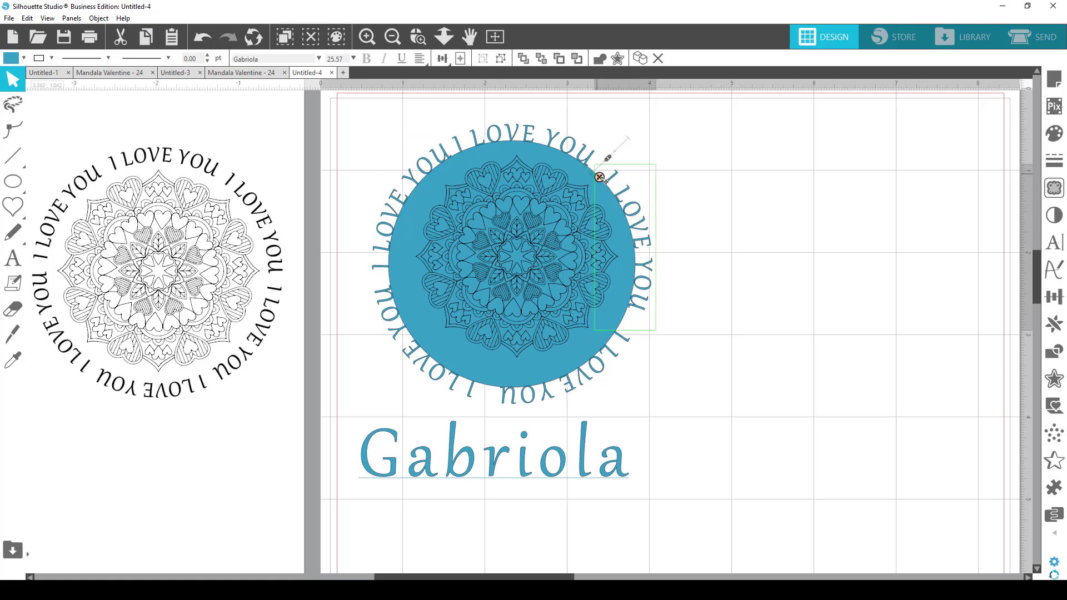
left_click_drag(605, 181, 599, 172)
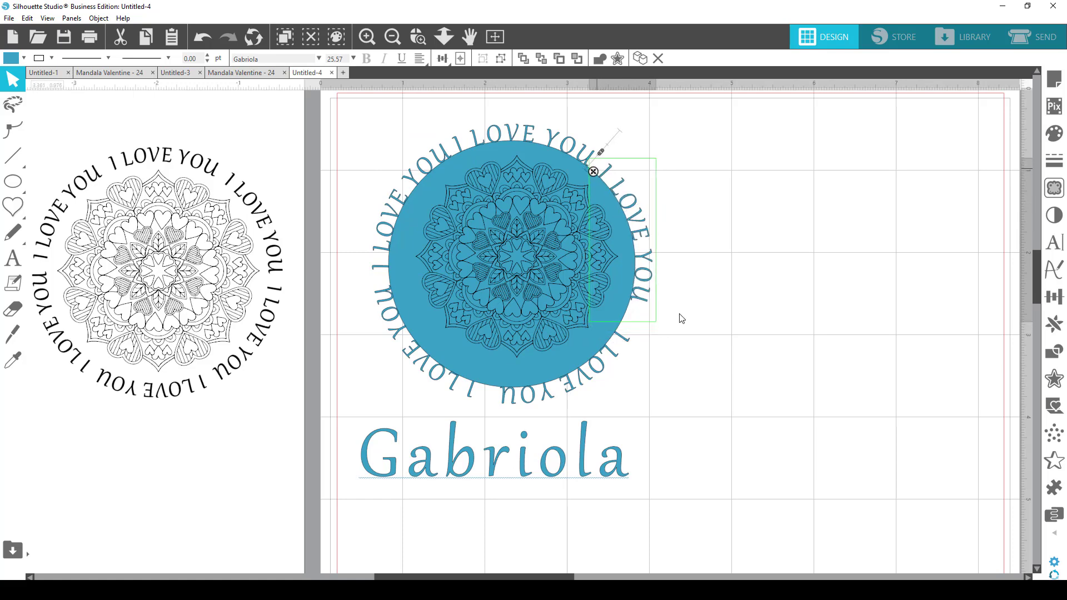
left_click(676, 350)
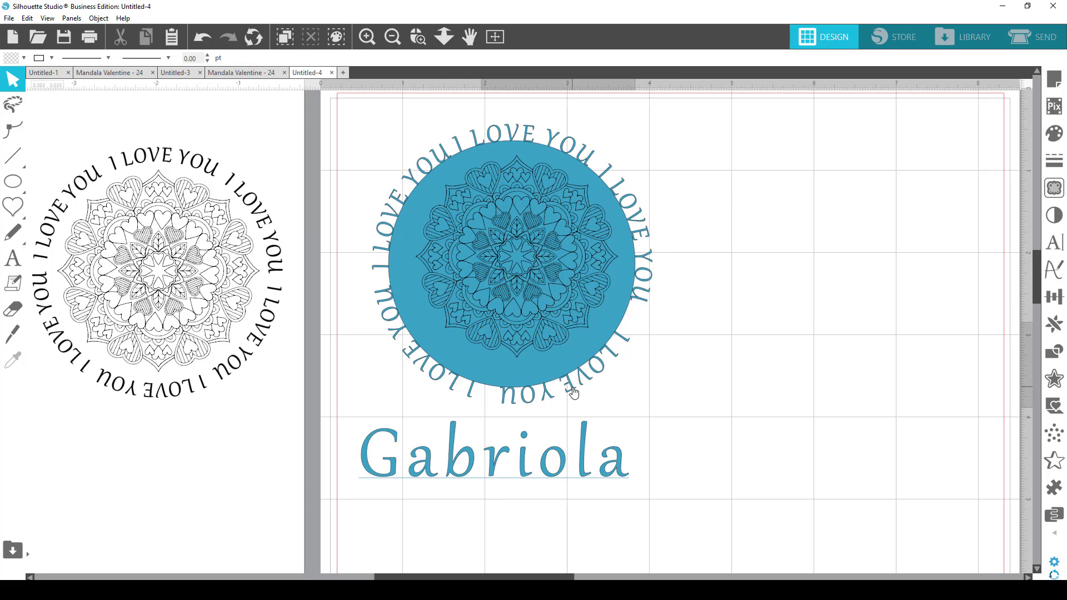
- Slide the lower-right and lower-left phrases slightly counterclockwise along the circle to even out their spacing
double_click(574, 393)
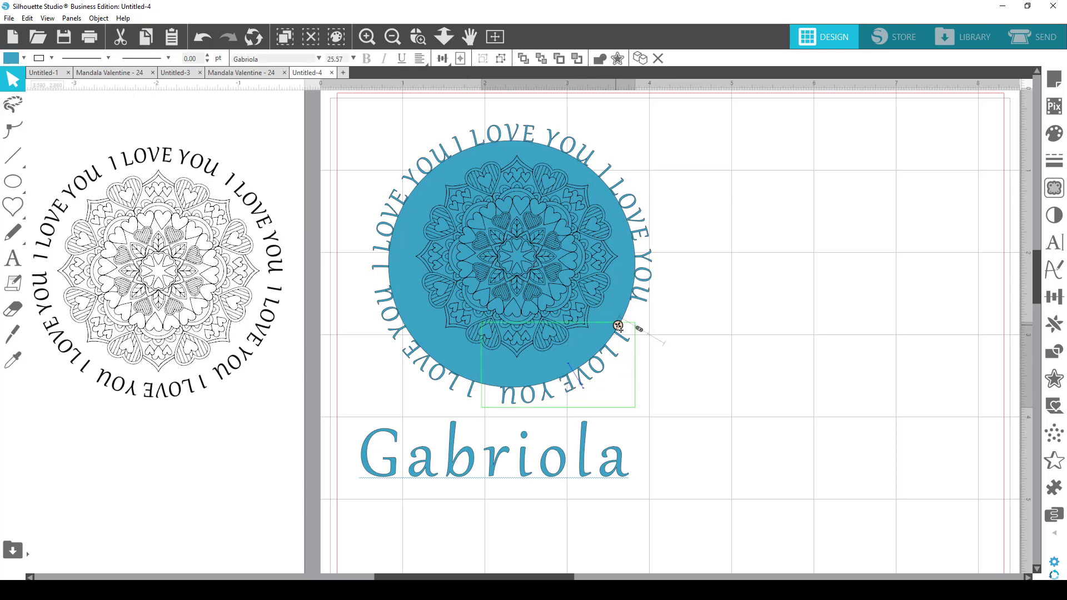
left_click_drag(618, 326, 623, 316)
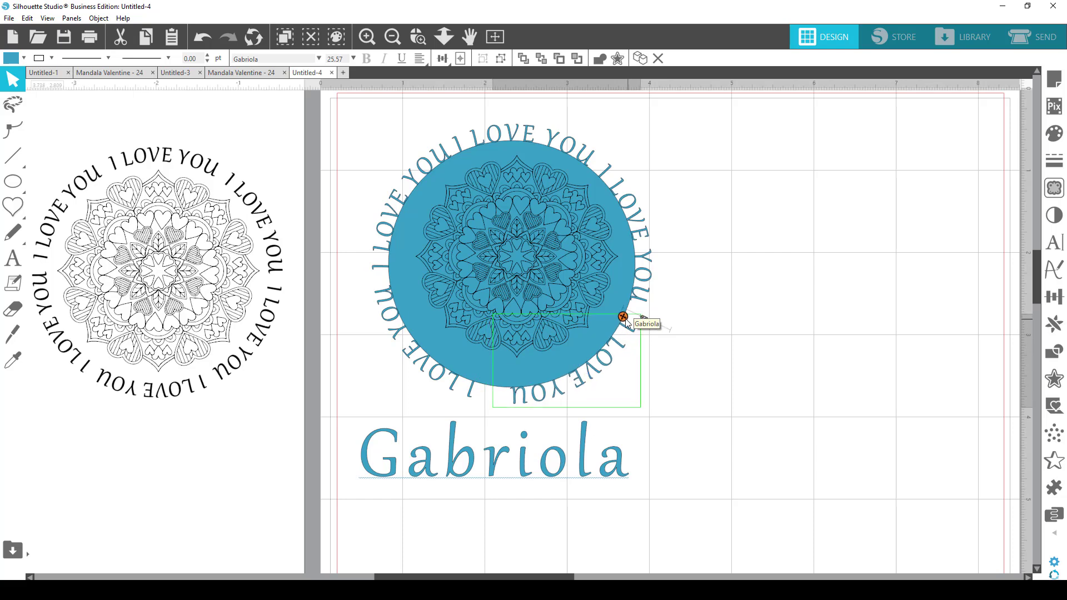
left_click(477, 386)
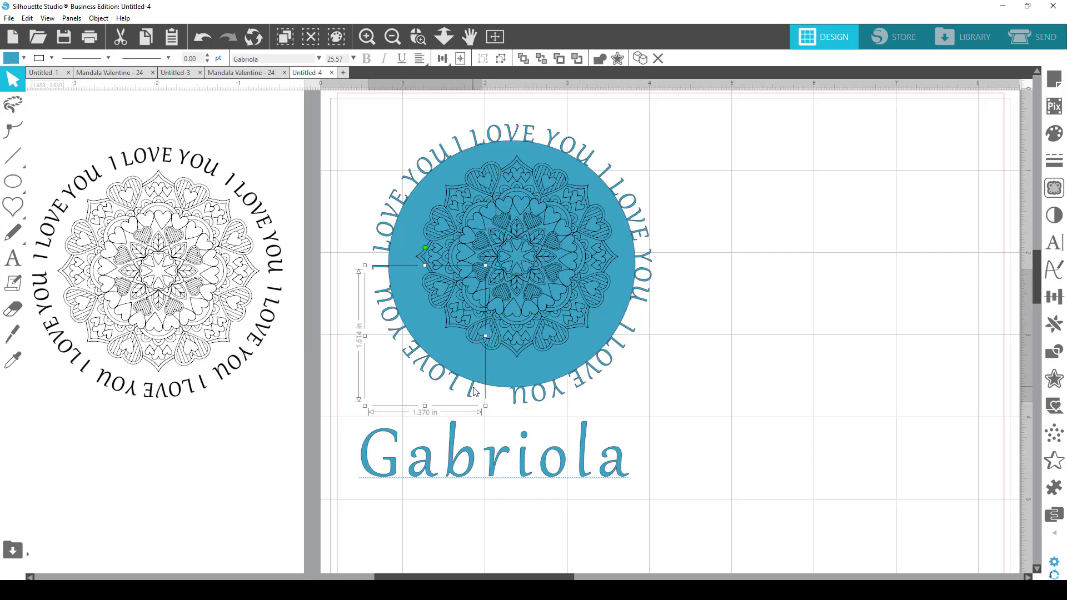
left_click_drag(491, 392, 495, 388)
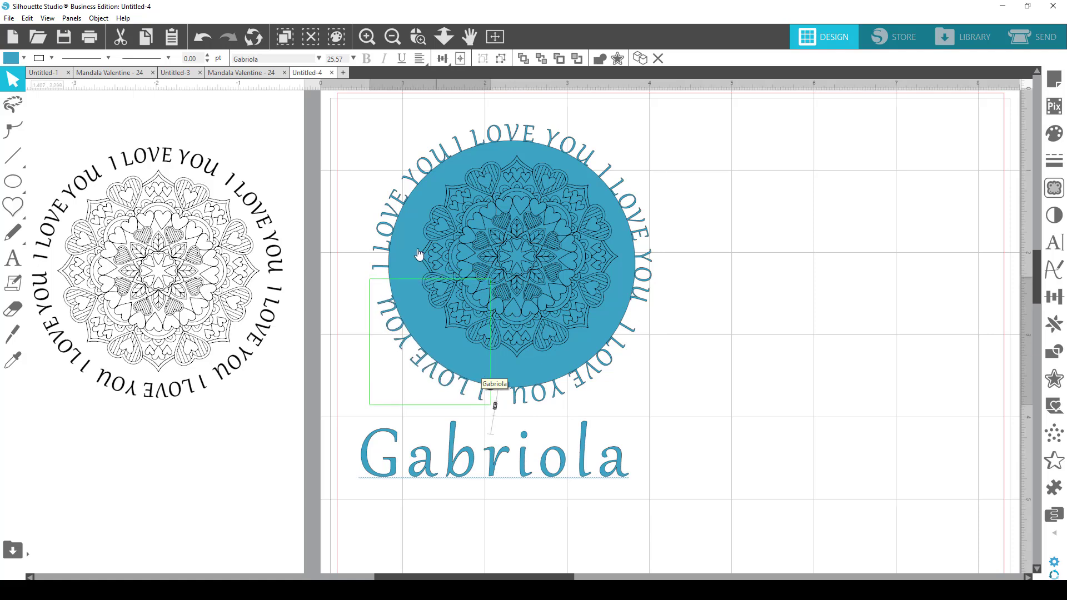
- Slide the upper-left and top phrases slightly counterclockwise along the circle to balance the gaps between them
left_click(393, 236)
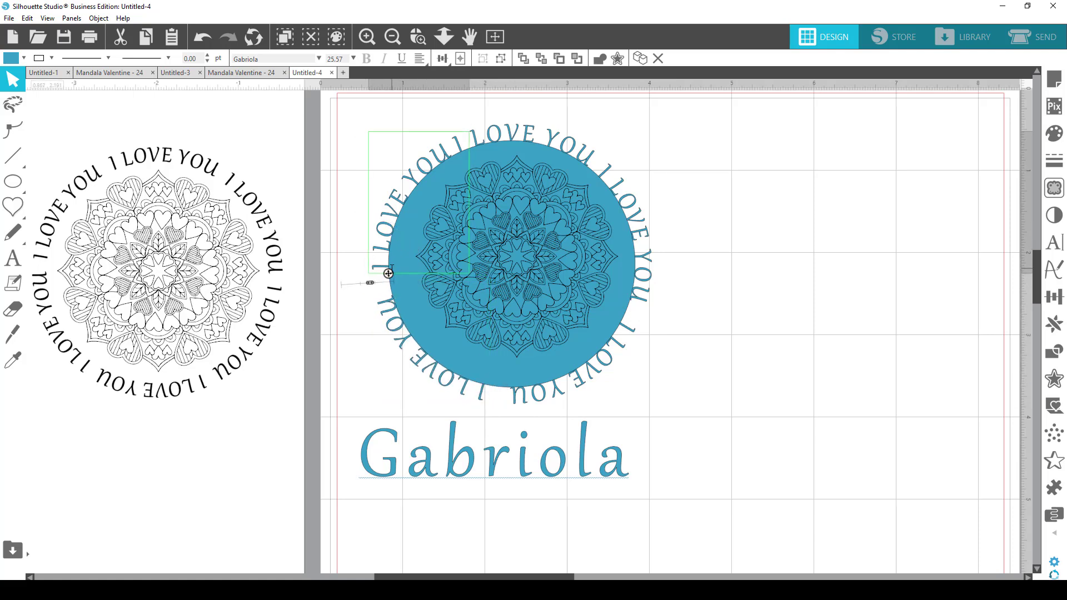
left_click_drag(388, 273, 389, 279)
left_click(844, 223)
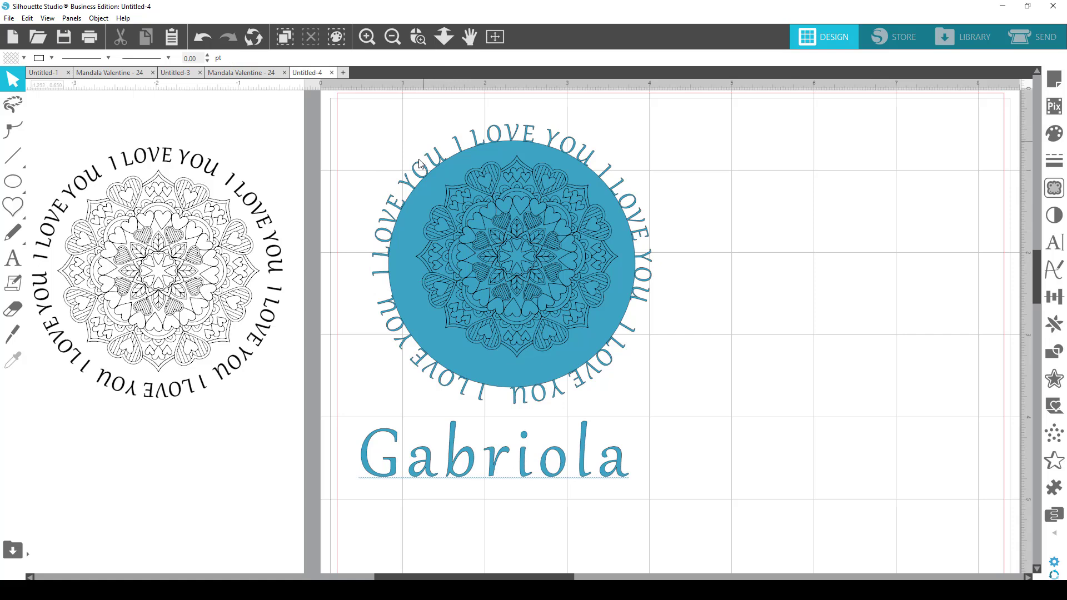
left_click(497, 143)
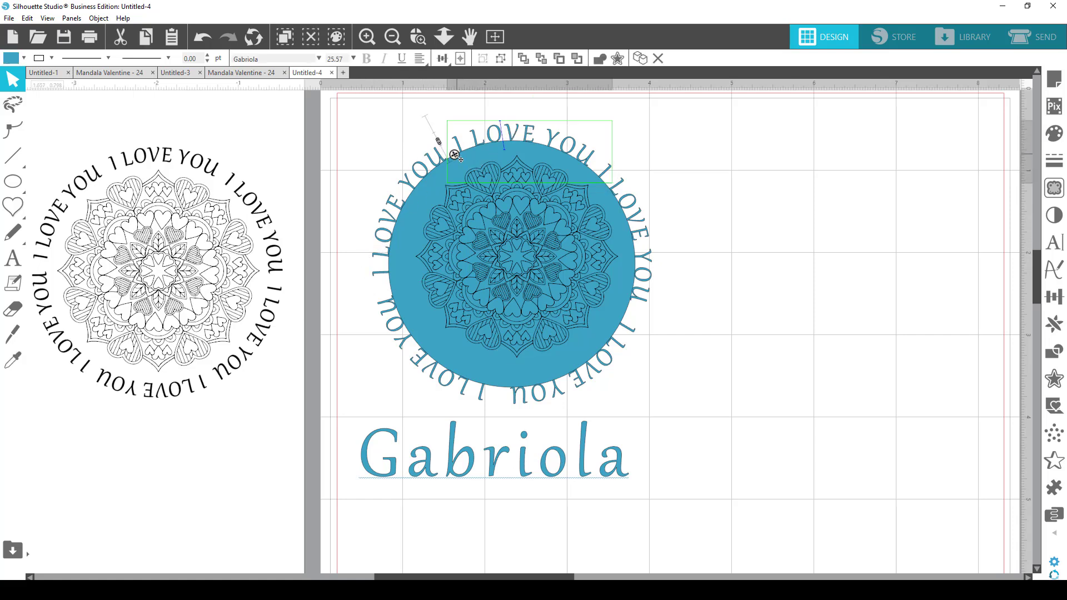
left_click_drag(454, 157, 449, 158)
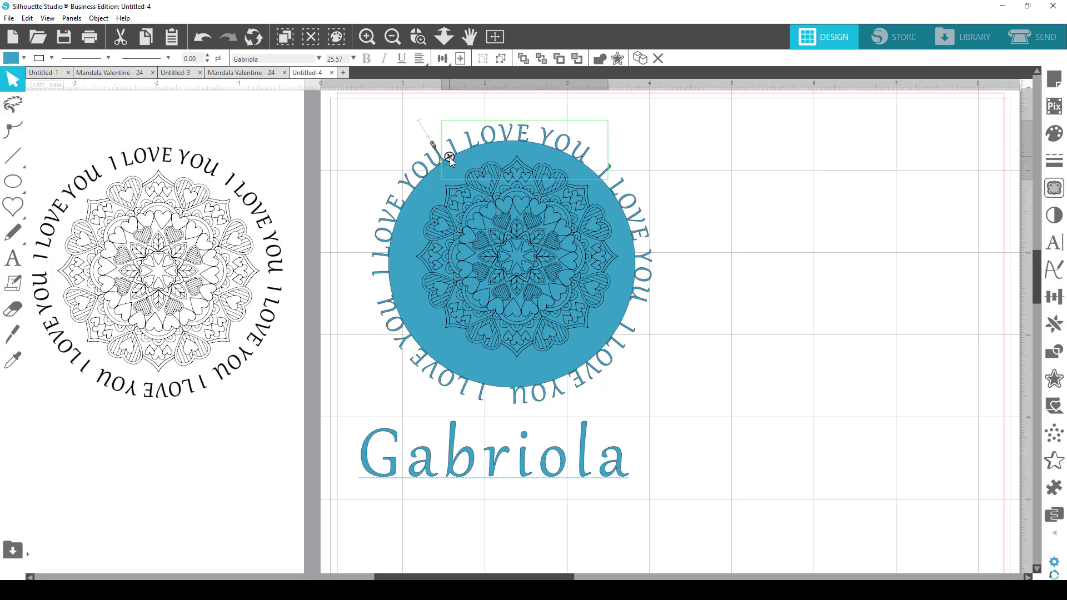
- Slide the upper-left, lower-left and lower-right I LOVE YOU phrases slightly counterclockwise along the circle to even out the gaps around the ring
left_click(428, 177)
left_click(428, 176)
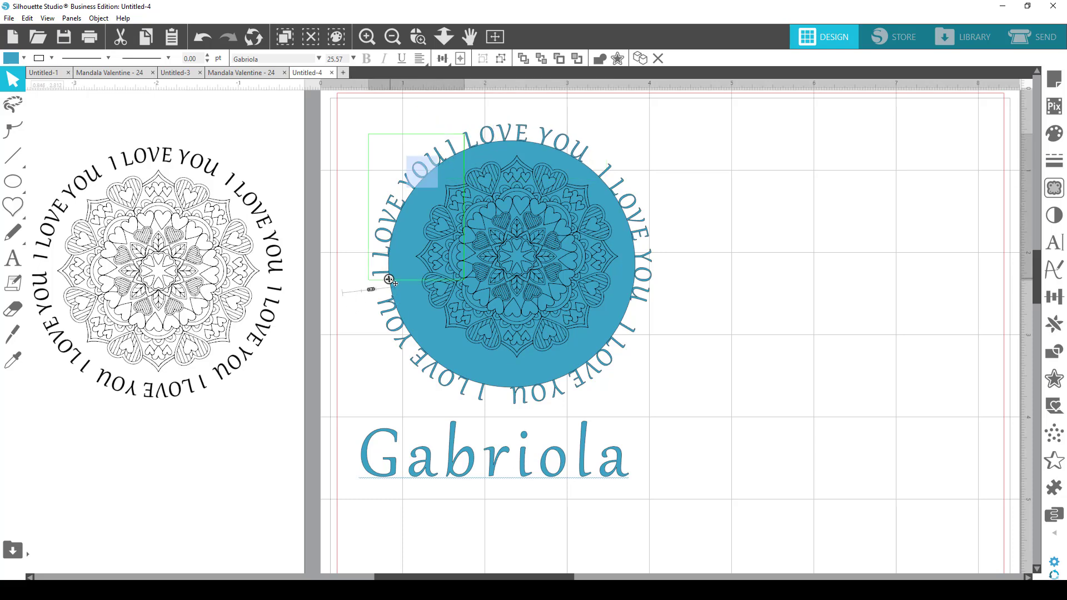
left_click_drag(393, 290, 390, 292)
left_click_drag(421, 365, 439, 378)
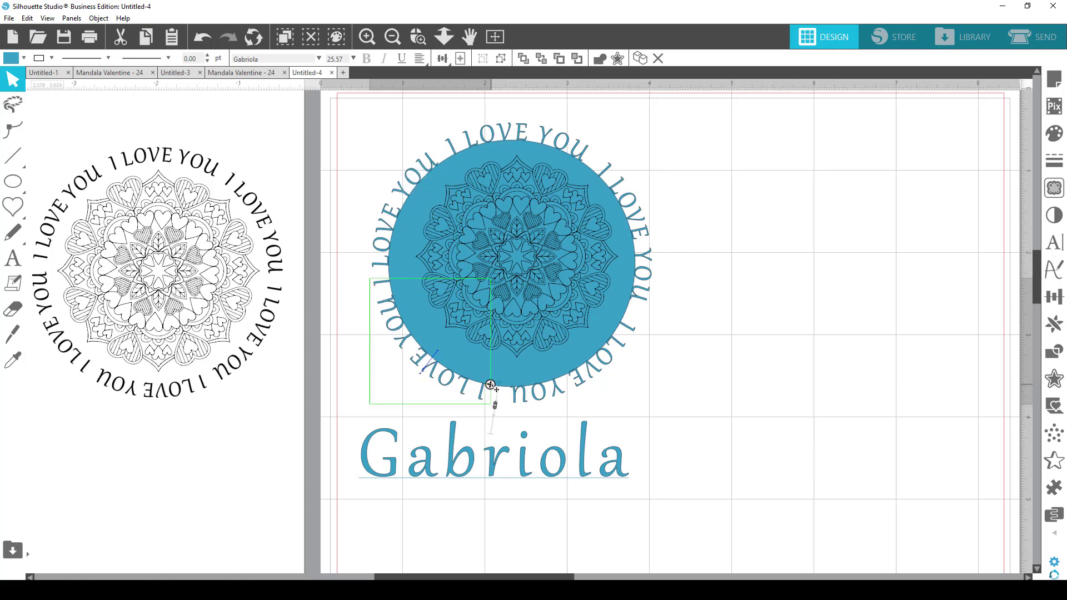
left_click_drag(491, 385, 624, 306)
left_click(706, 286)
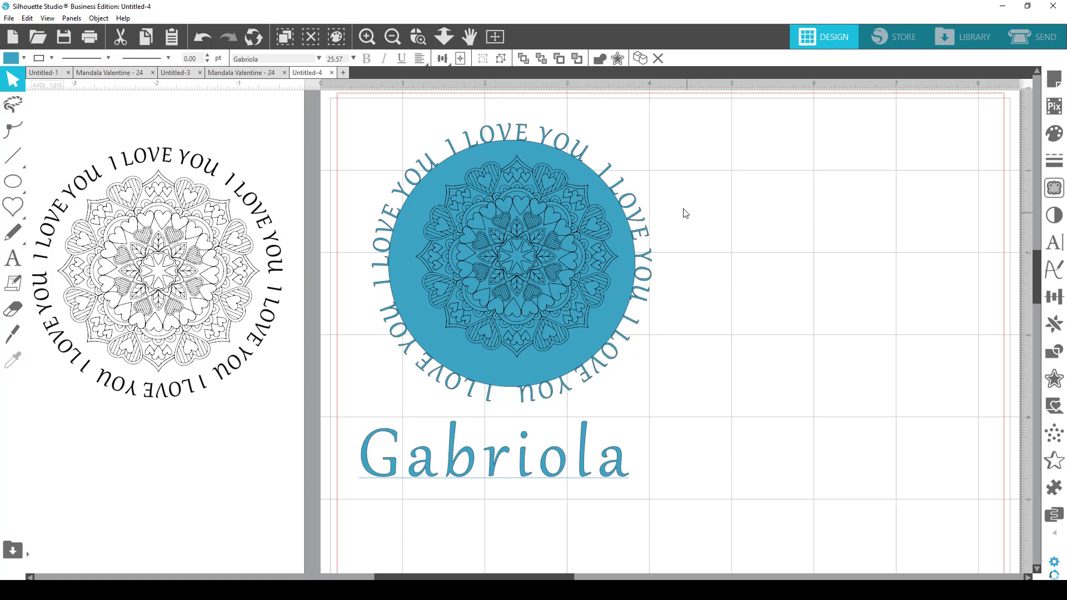
left_click(632, 209)
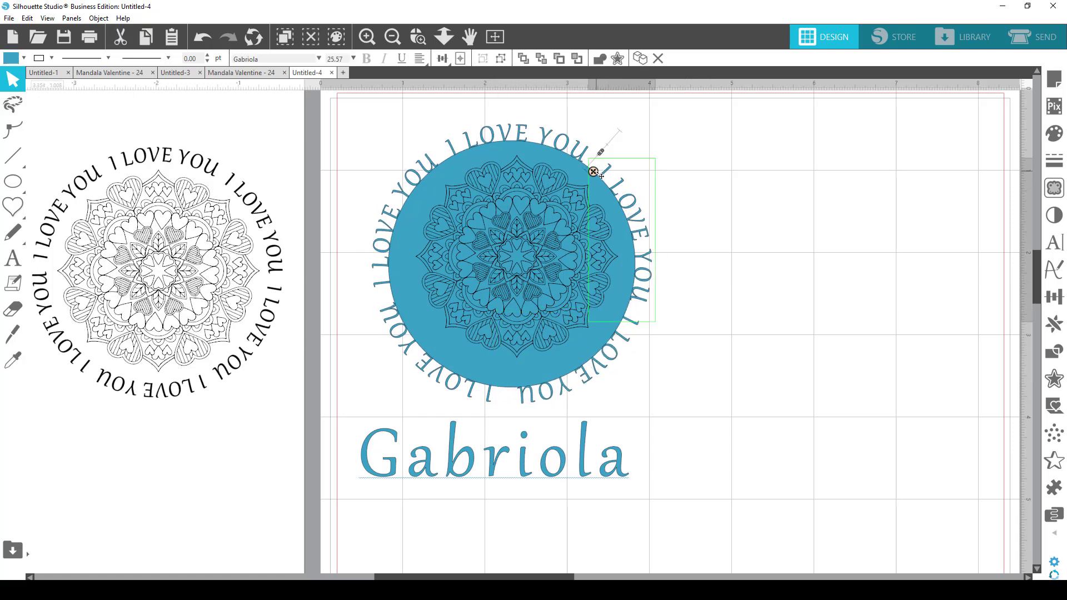
left_click(876, 240)
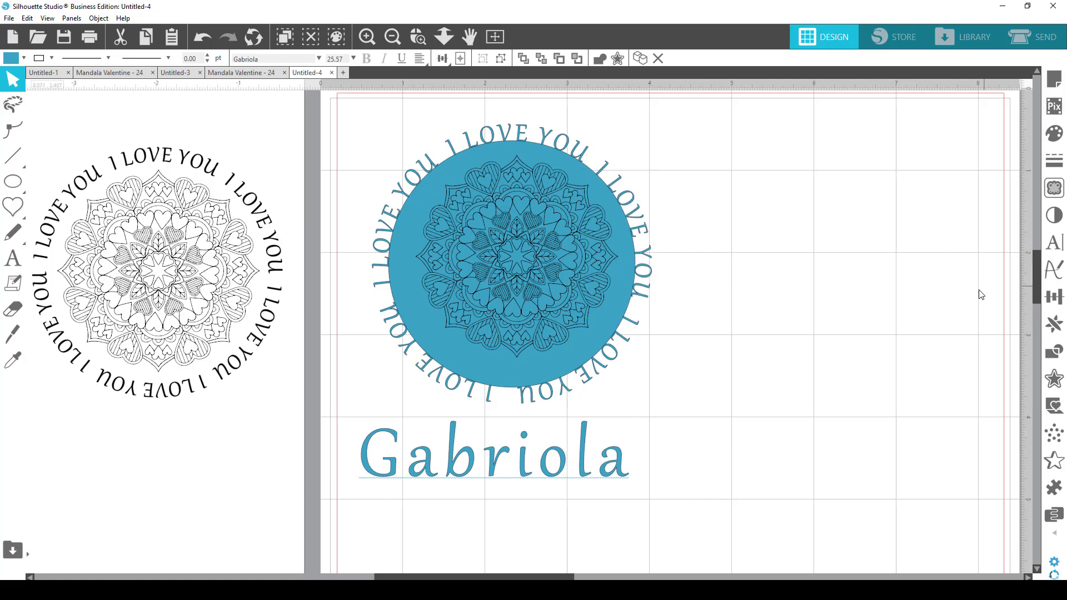
left_click(673, 261)
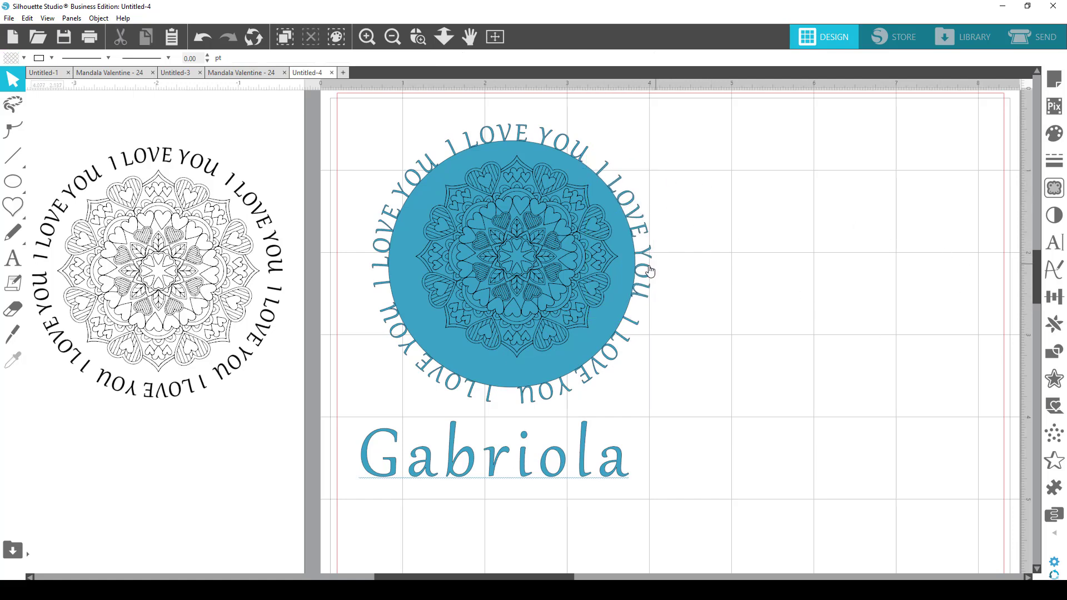
- Convert all five I LOVE YOU phrases around the circle to paths together
left_click(525, 135)
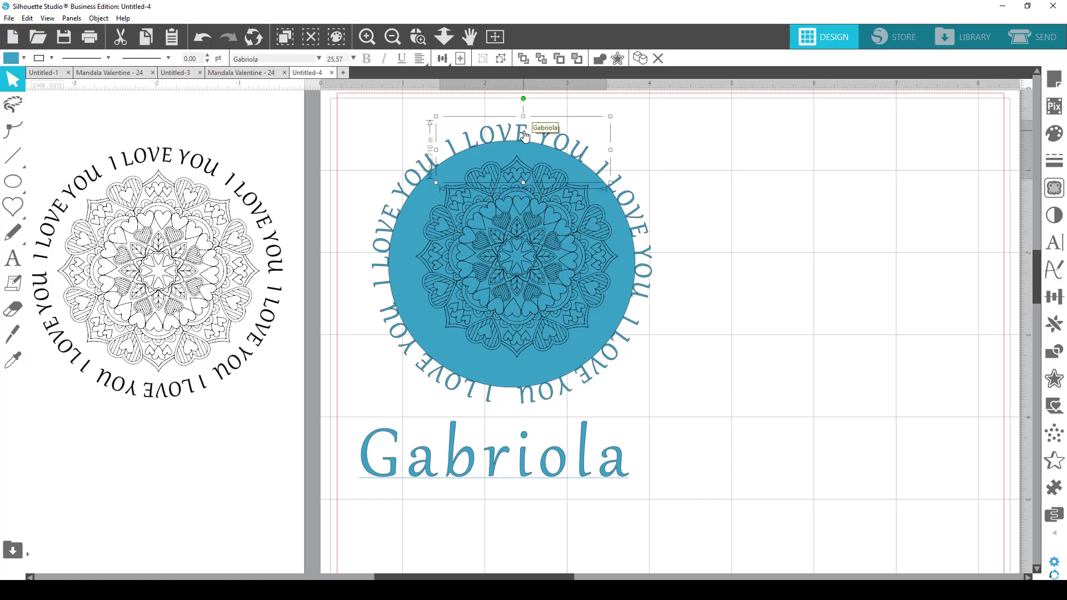
left_click(632, 204, "shift")
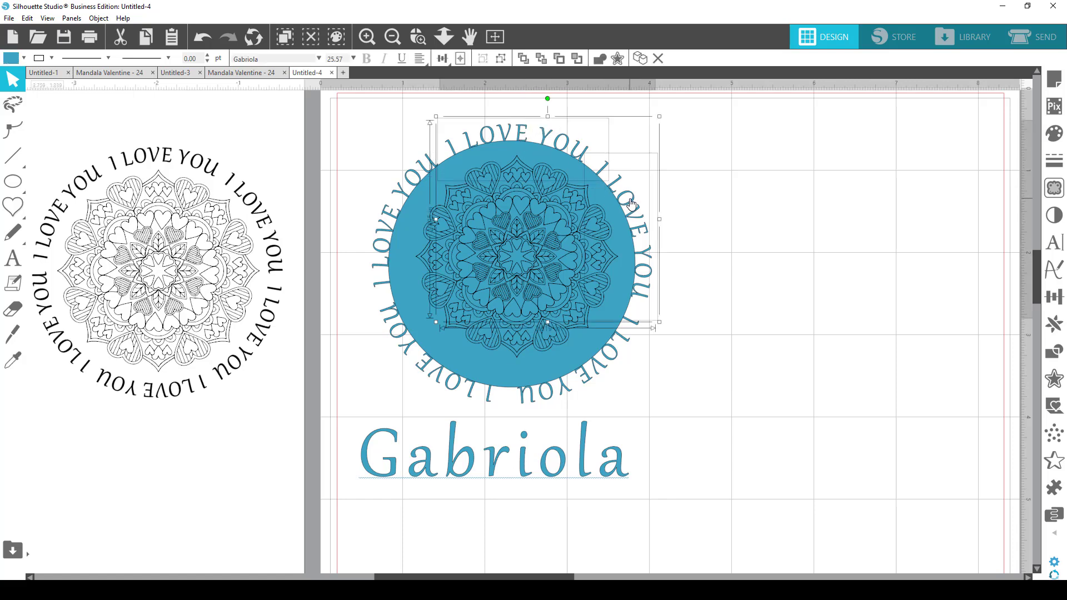
left_click(731, 277)
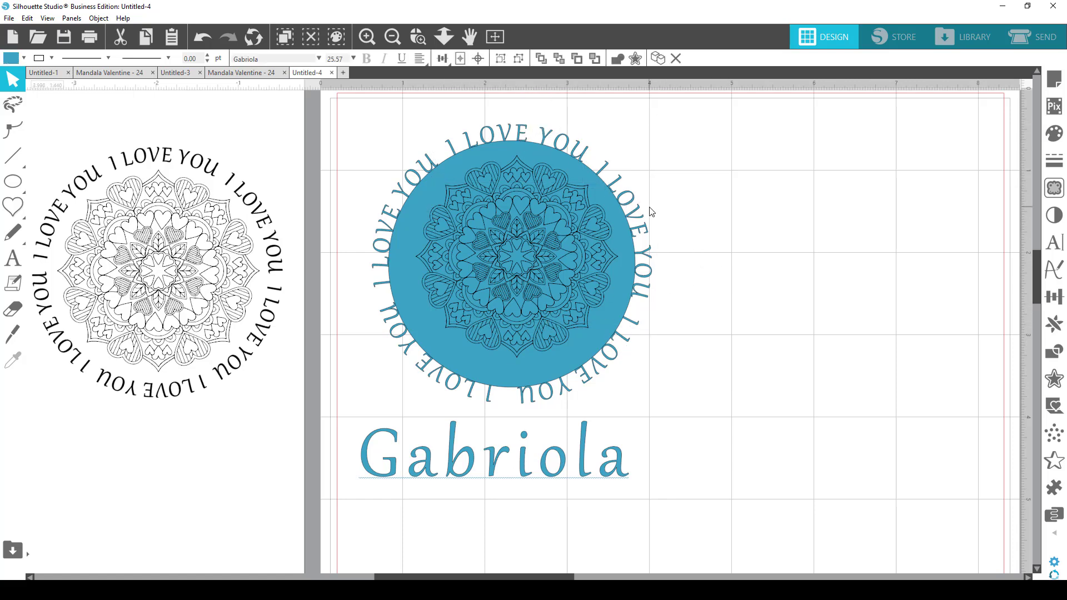
left_click(642, 219)
left_click(550, 146, "shift")
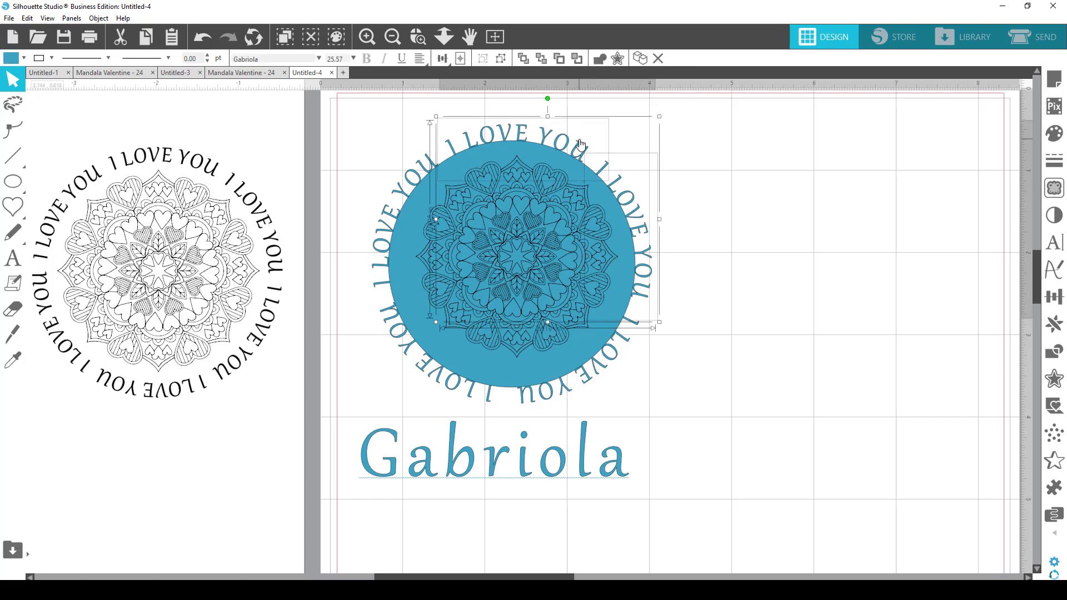
left_click(429, 164, "shift")
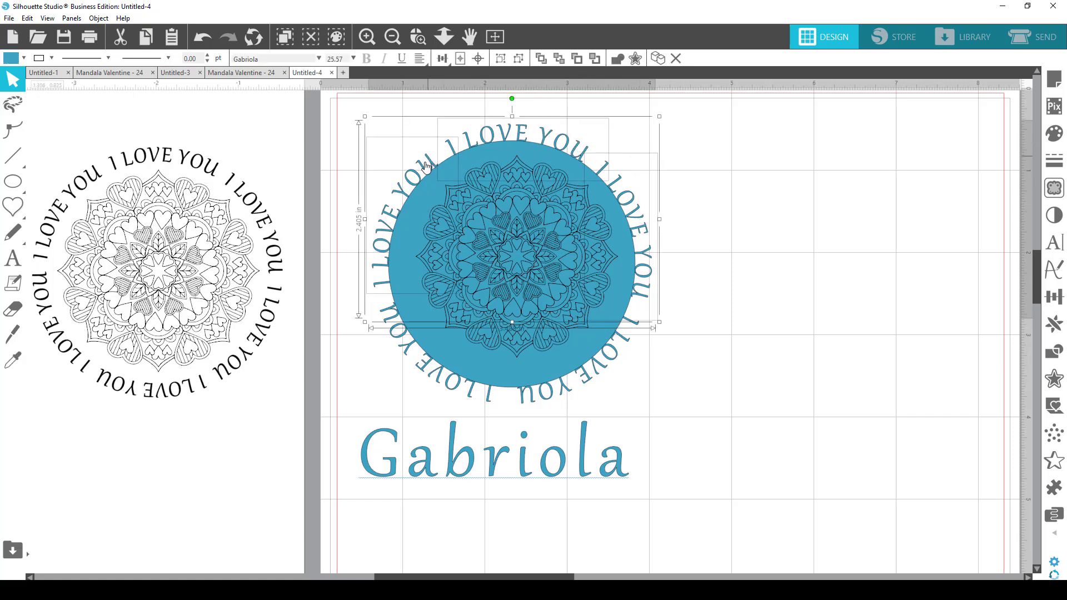
left_click(403, 358, "shift")
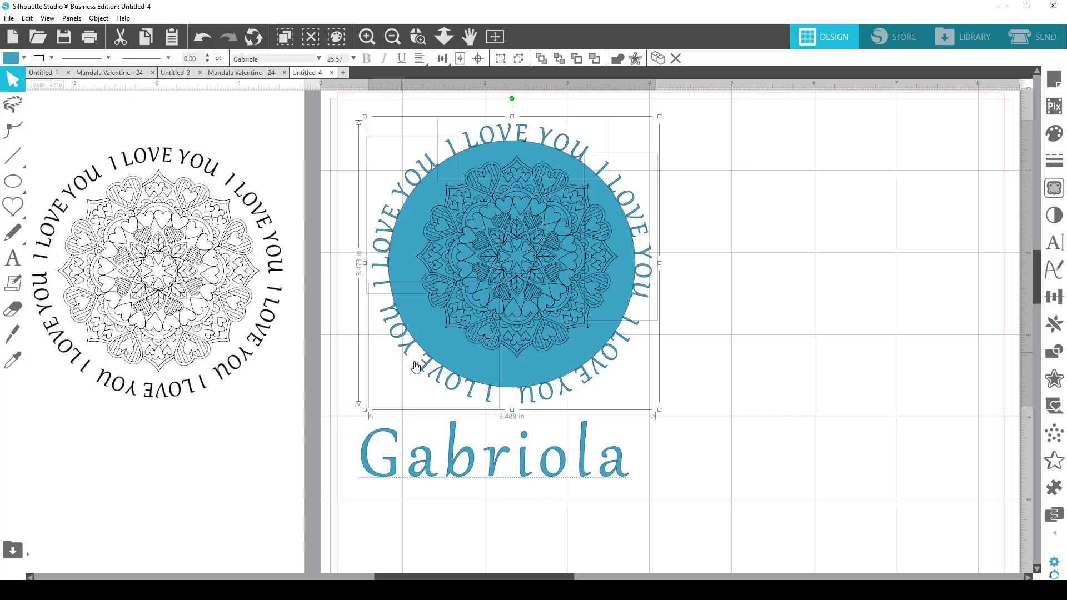
left_click(563, 397, "shift")
right_click(565, 396)
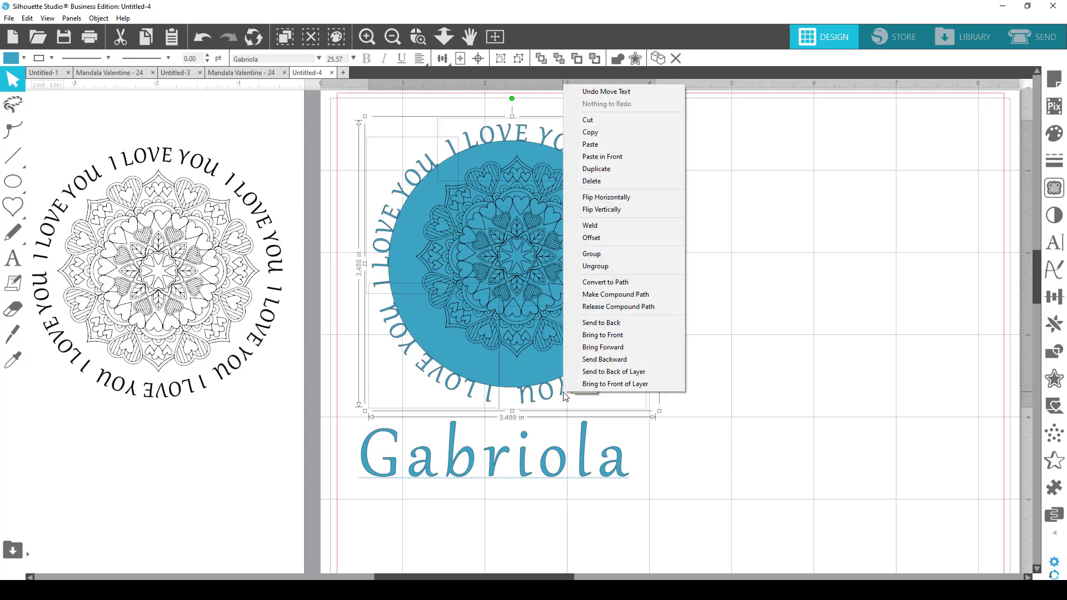
left_click(667, 283)
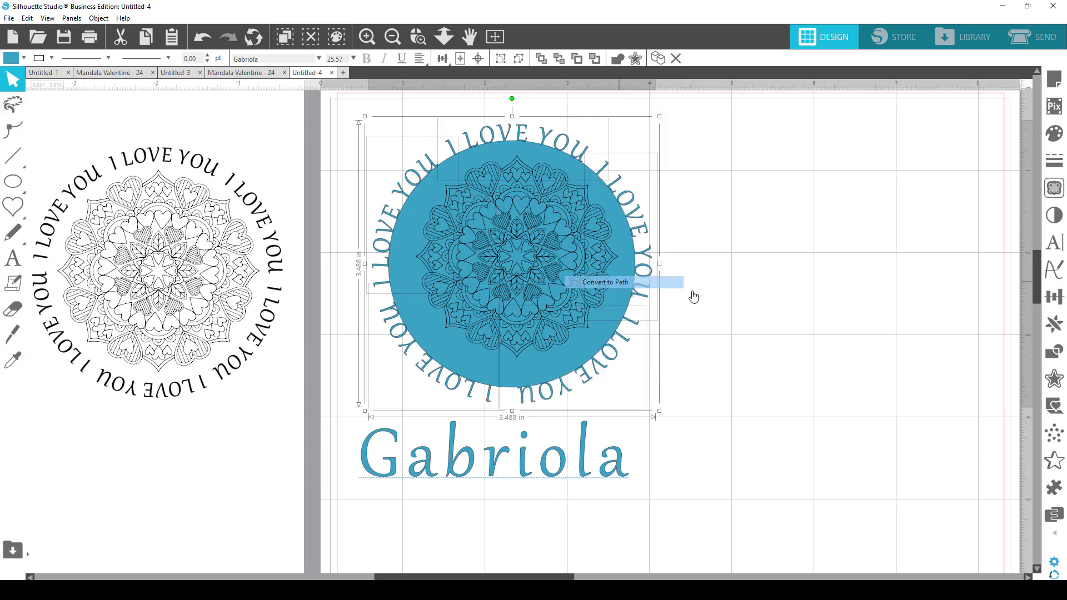
- Move the blue circle and the Gabriola sample text clear of the design, and center the mandala inside the ring of phrases
left_click(788, 310)
left_click_drag(622, 255, 994, 227)
left_click_drag(566, 251, 562, 259)
left_click(619, 189)
left_click(669, 228)
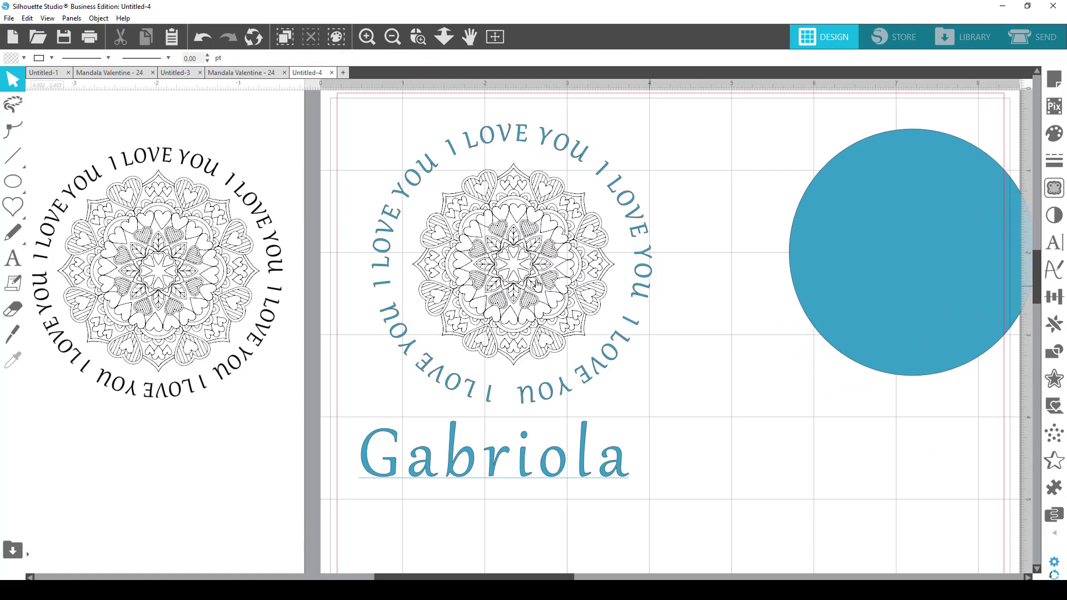
left_click_drag(499, 461, 493, 510)
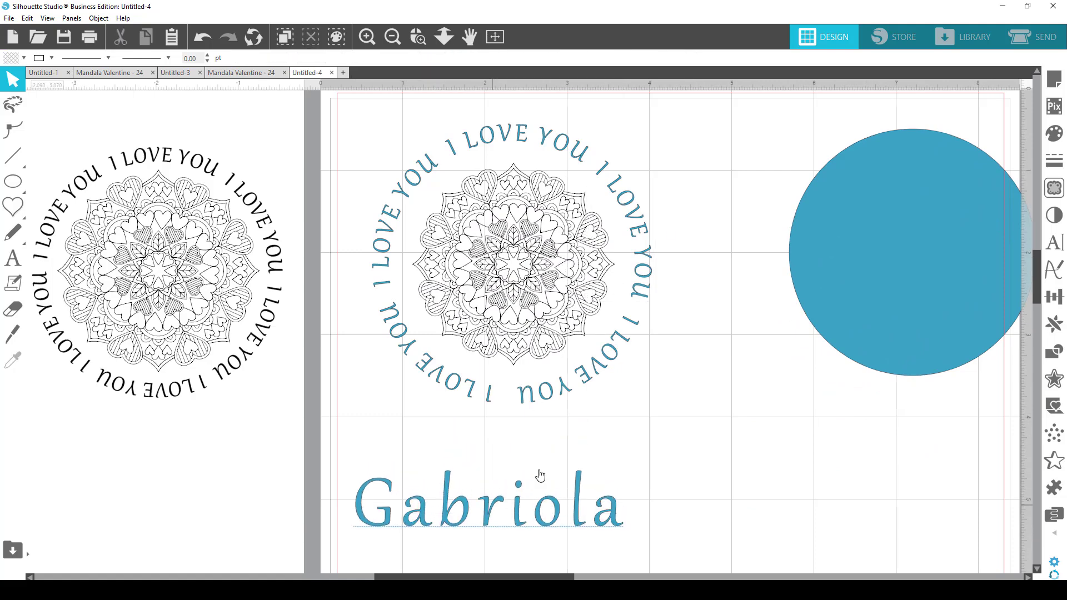
- Shrink only the ring of phrases to about 2.95 in across and place the full-size mandala back in its center
left_click_drag(547, 255, 908, 444)
left_click_drag(698, 405, 358, 106)
left_click_drag(655, 408, 621, 374)
left_click_drag(825, 463, 471, 251)
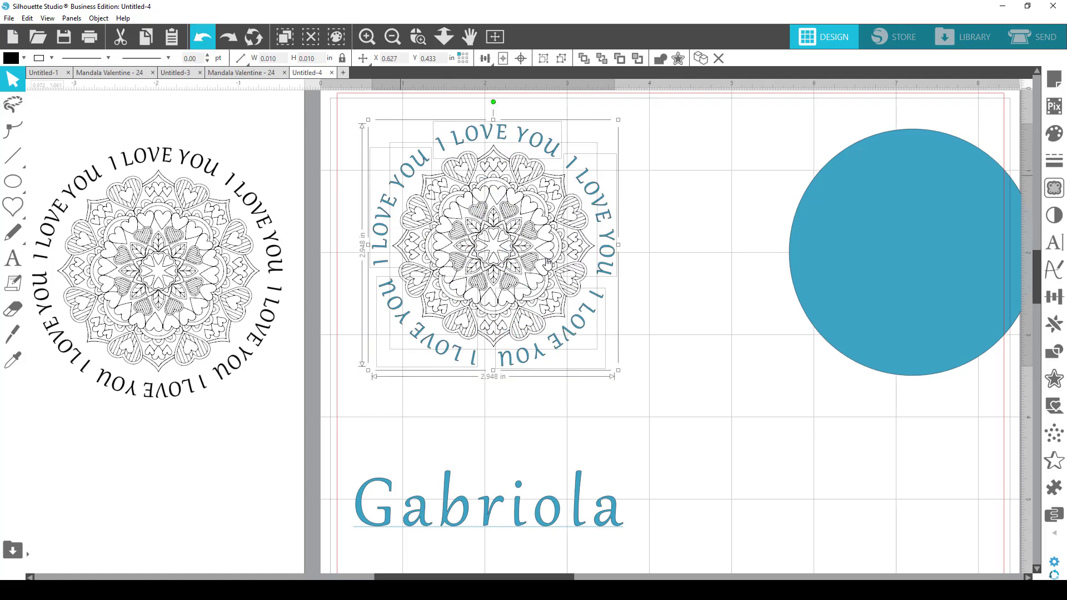
- Delete the blue 3 in circle and move the Gabriola sample text off the page beside the finished reference design
left_click(810, 328)
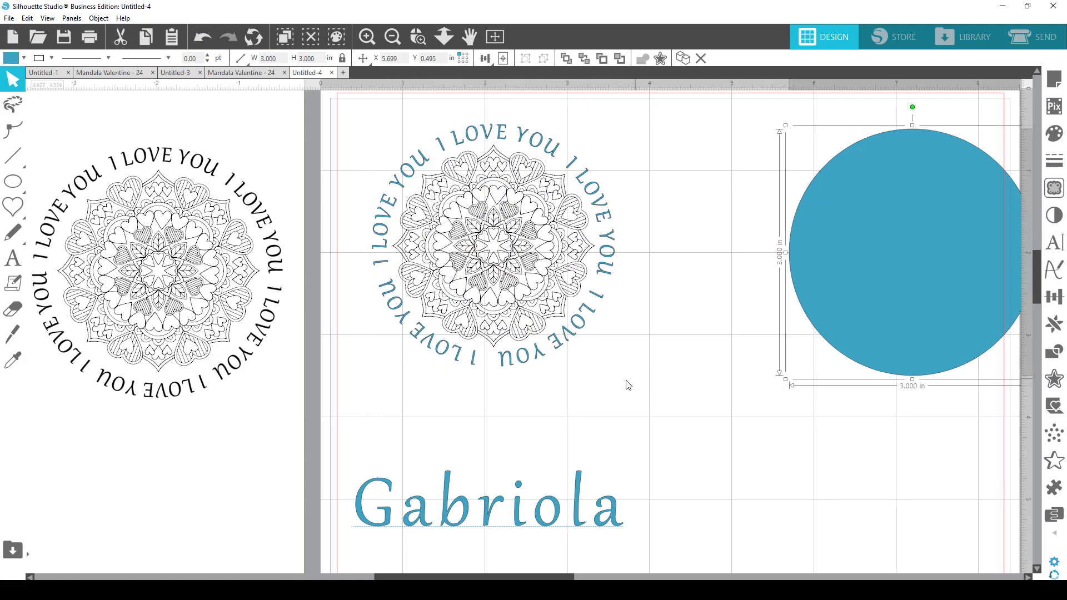
left_click_drag(863, 291, 841, 343)
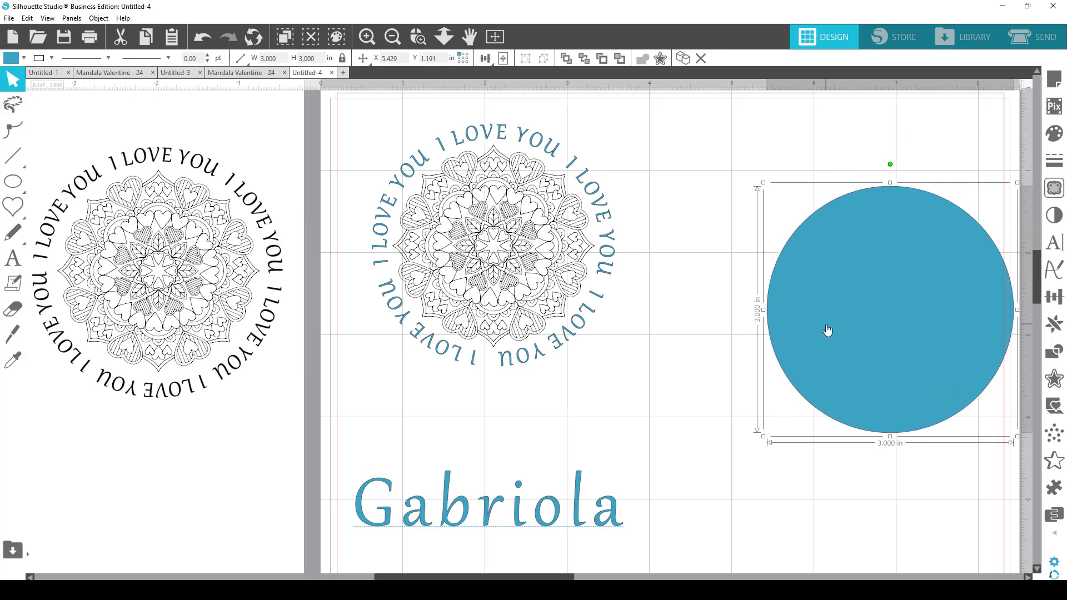
key("Delete")
left_click_drag(578, 514, 233, 506)
- Group the mandala with the surrounding ring of I LOVE YOU phrases
left_click_drag(671, 390, 531, 278)
scroll(531, 275, "up", 1)
right_click(532, 275)
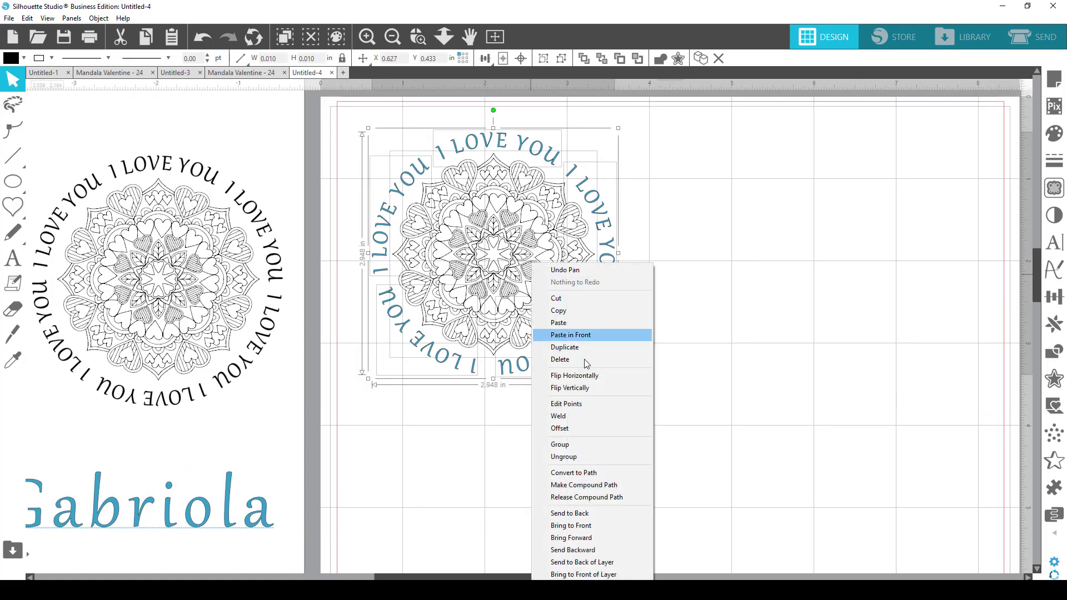
left_click(603, 443)
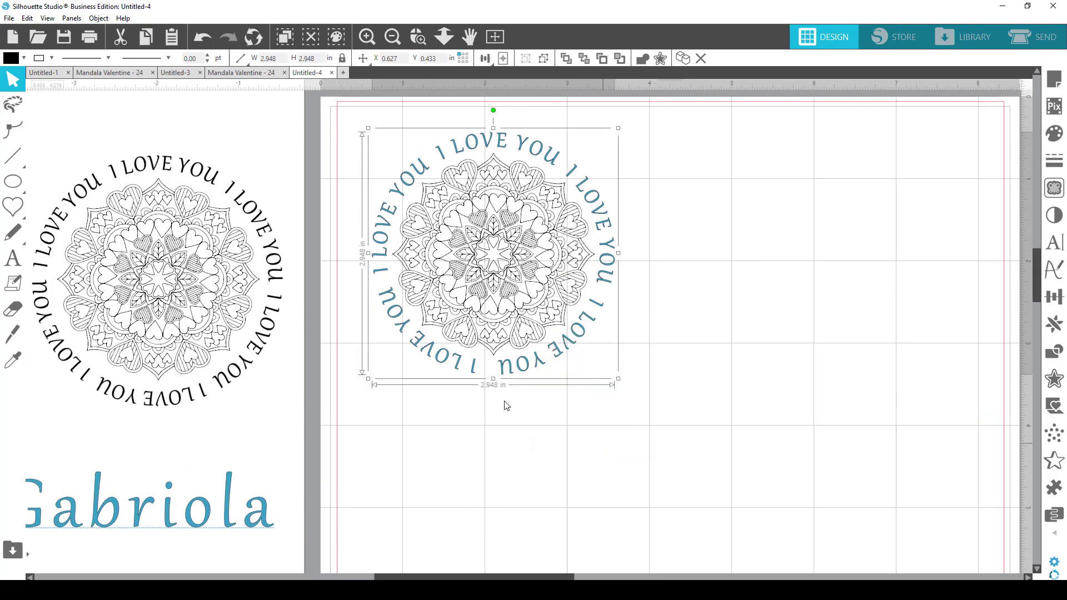
- Fill the grouped mandala and phrases with black
left_click(12, 60)
left_click(12, 76)
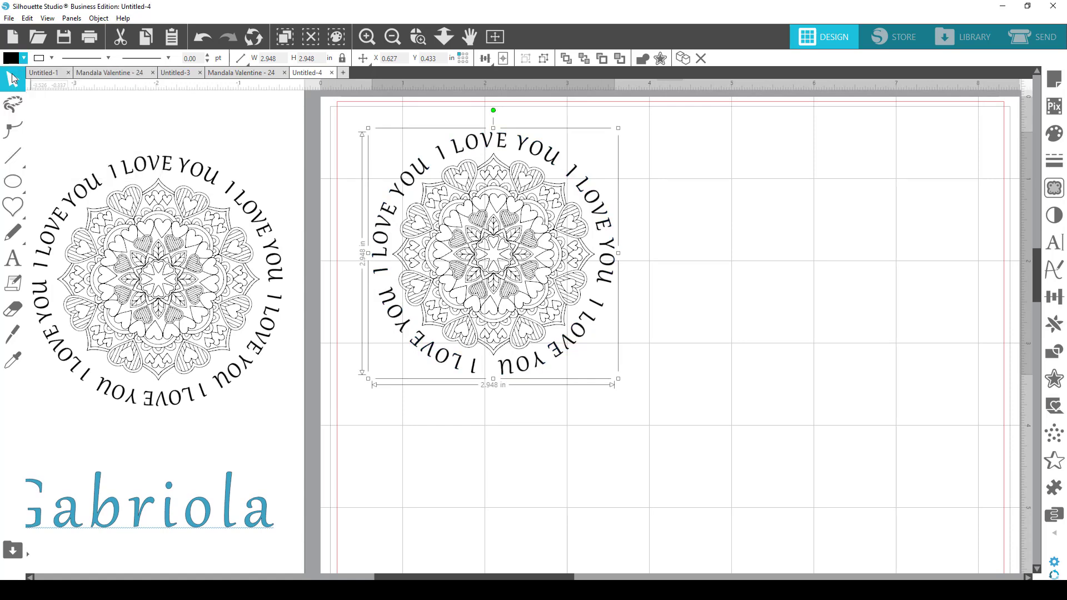
left_click(683, 340)
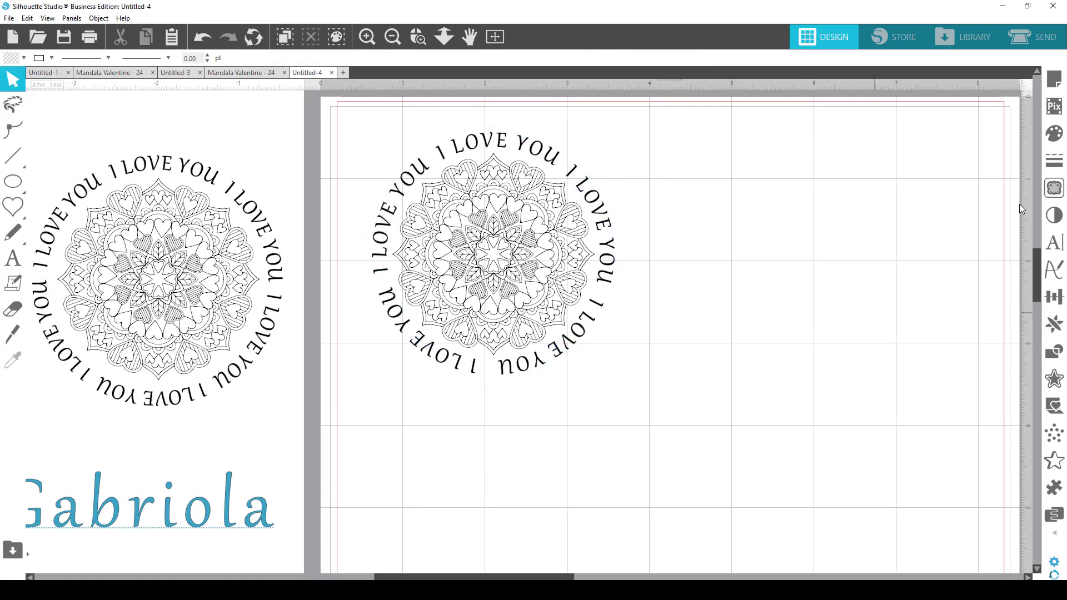
- Check the design's line setup in the send view, return to the design page and undo the most recent changes
left_click(1034, 37)
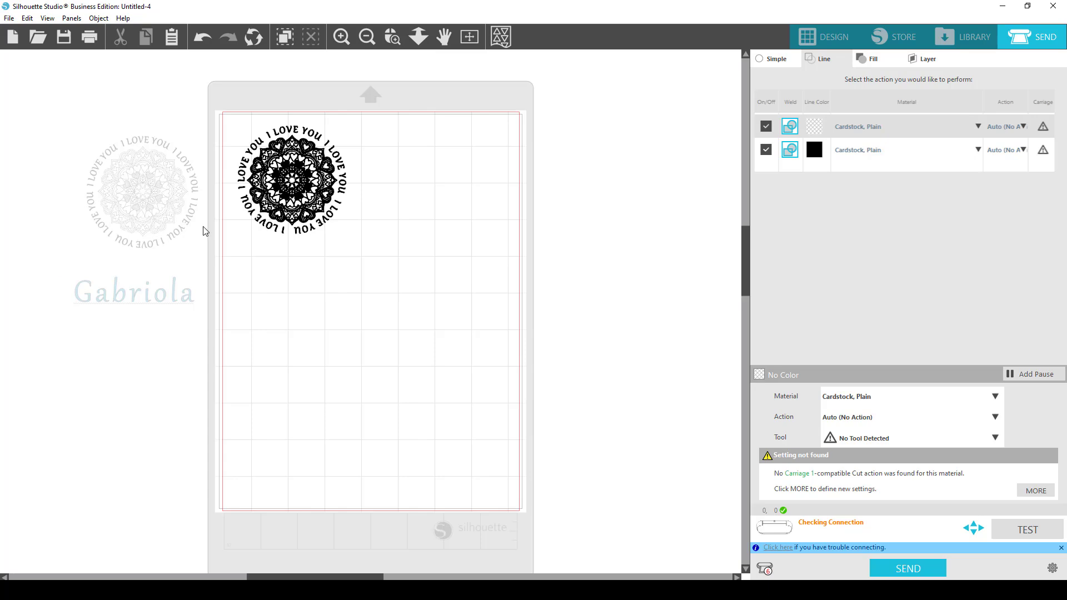
left_click(828, 35)
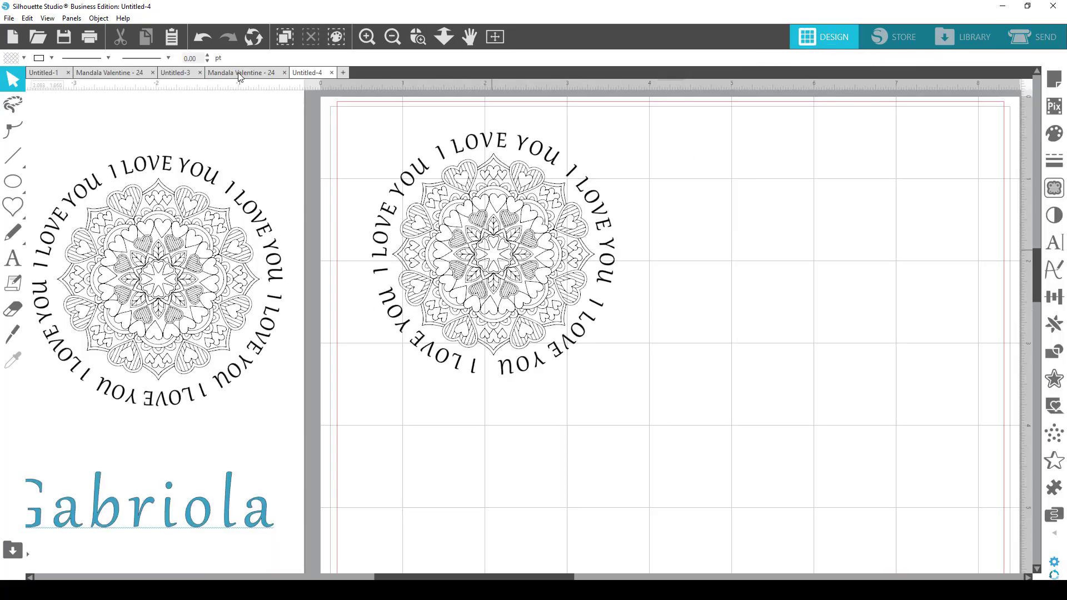
left_click(207, 40)
left_click(207, 40)
left_click(206, 40)
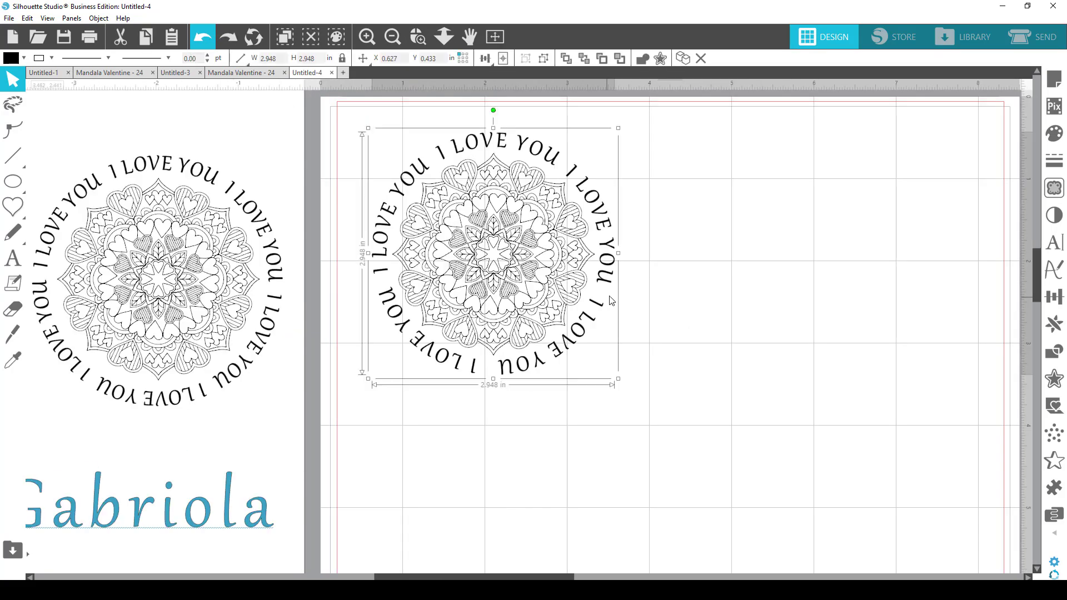
left_click(207, 40)
- Draw a circle about 3.4 in across over the mandala design and send it to the back
mouse_move(21, 185)
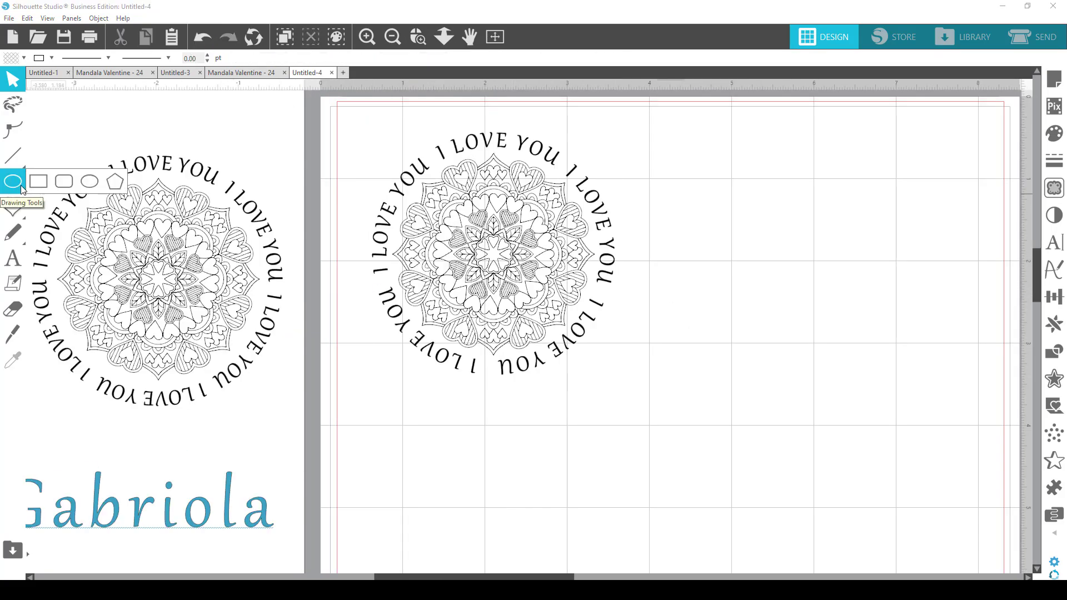
mouse_move(13, 207)
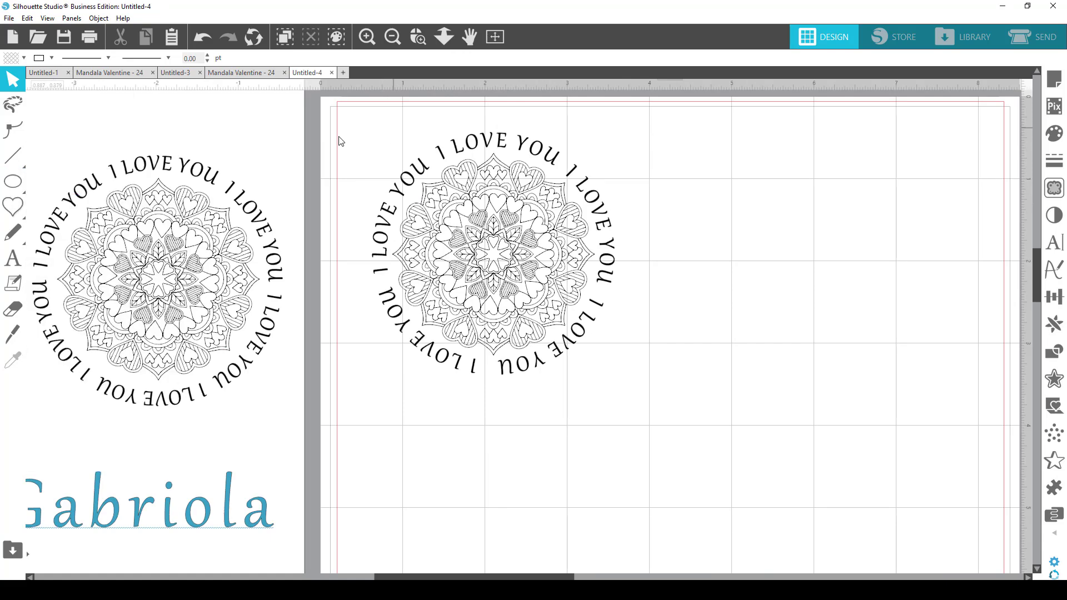
left_click(89, 181)
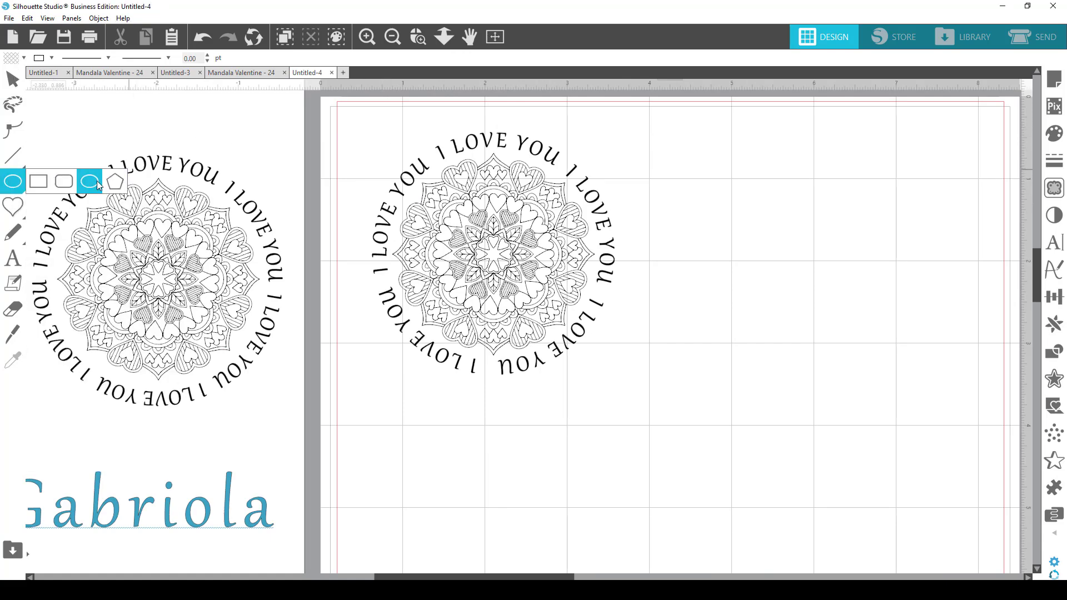
left_click_drag(383, 127, 667, 412)
left_click_drag(599, 375, 565, 360)
right_click(581, 340)
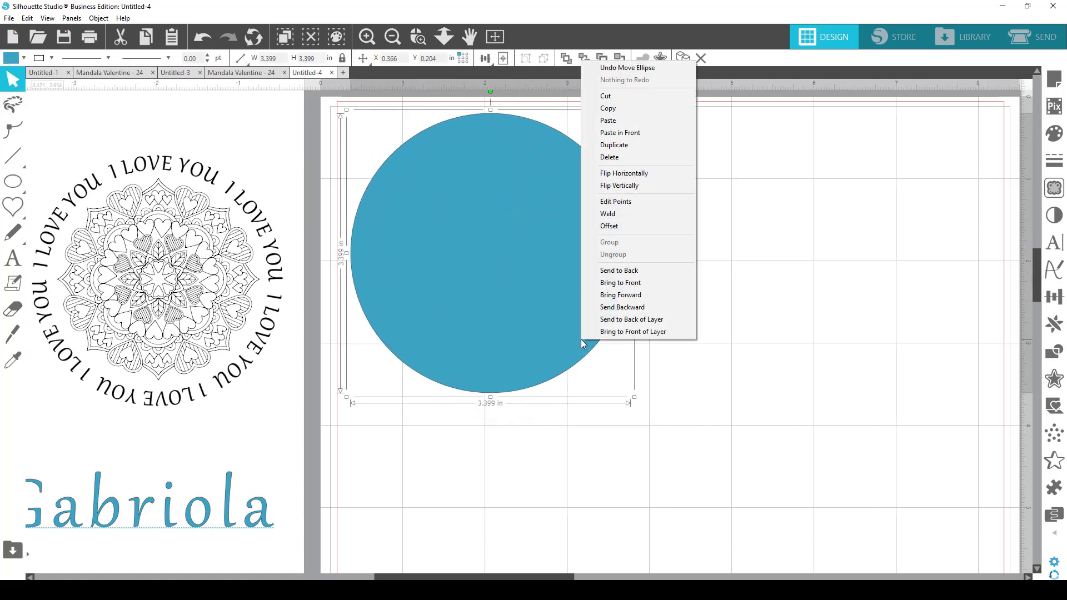
left_click(619, 270)
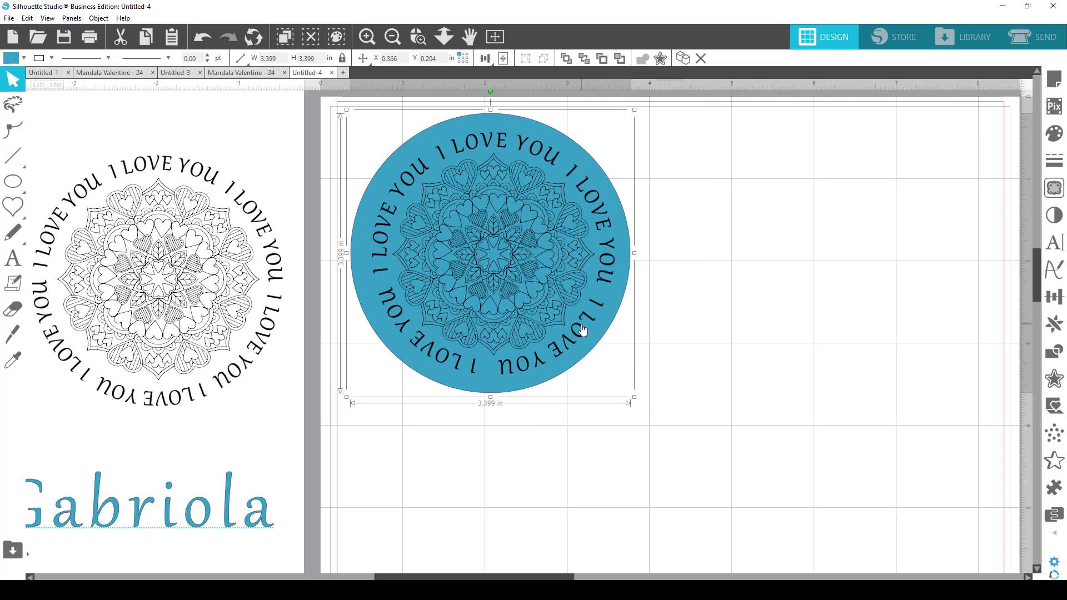
- Center the mandala group and the backing circle on each other, leaving only the circle selected
left_click(545, 302)
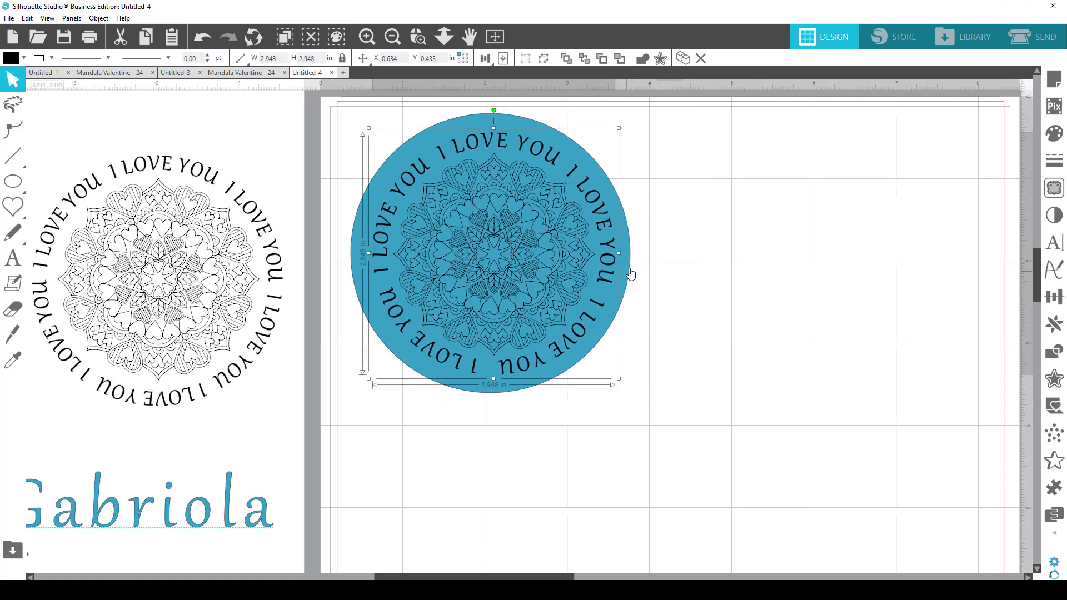
left_click(620, 203, "shift")
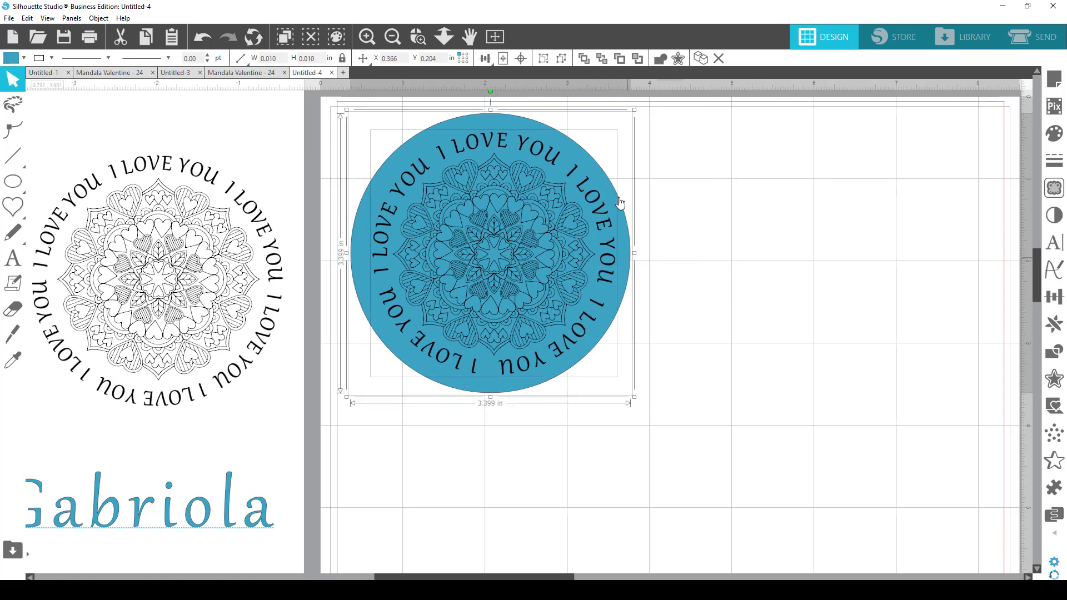
left_click(521, 59)
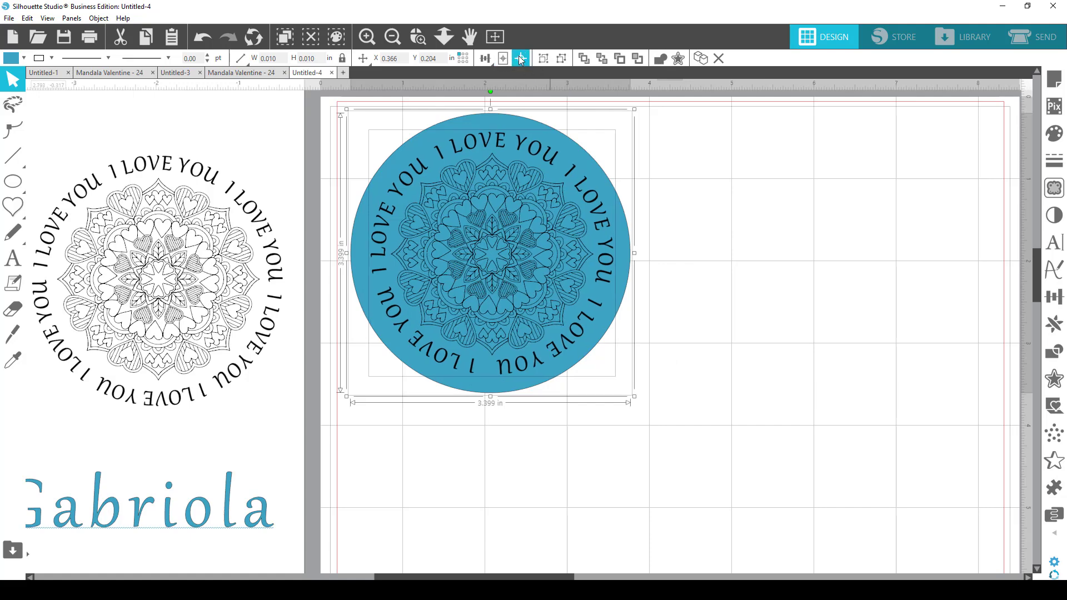
left_click(755, 205)
left_click(496, 125)
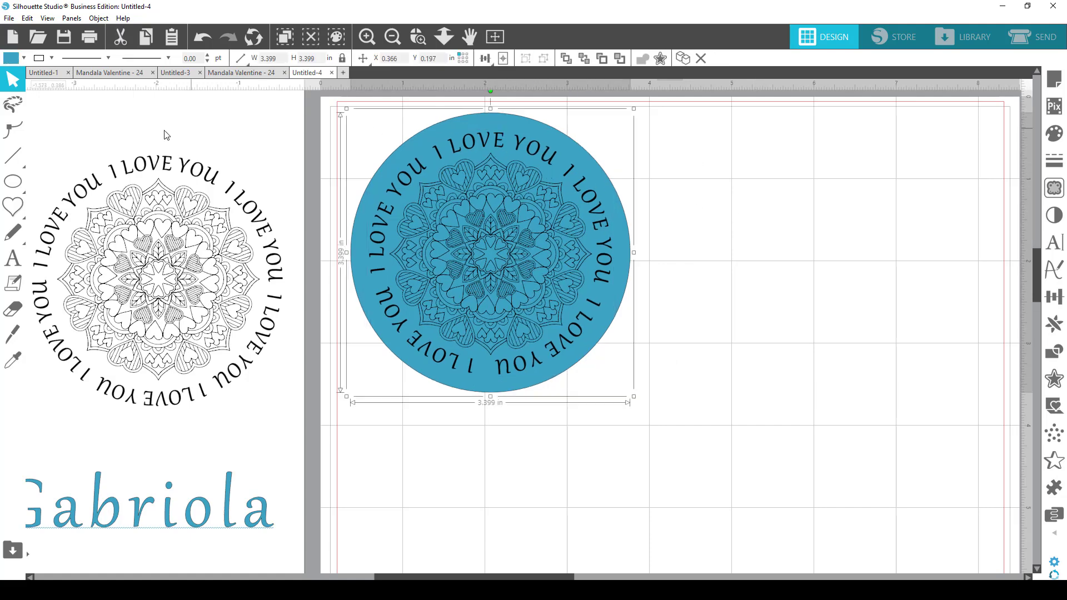
- Remove the backing circle's fill and give it a red line color
left_click(11, 59)
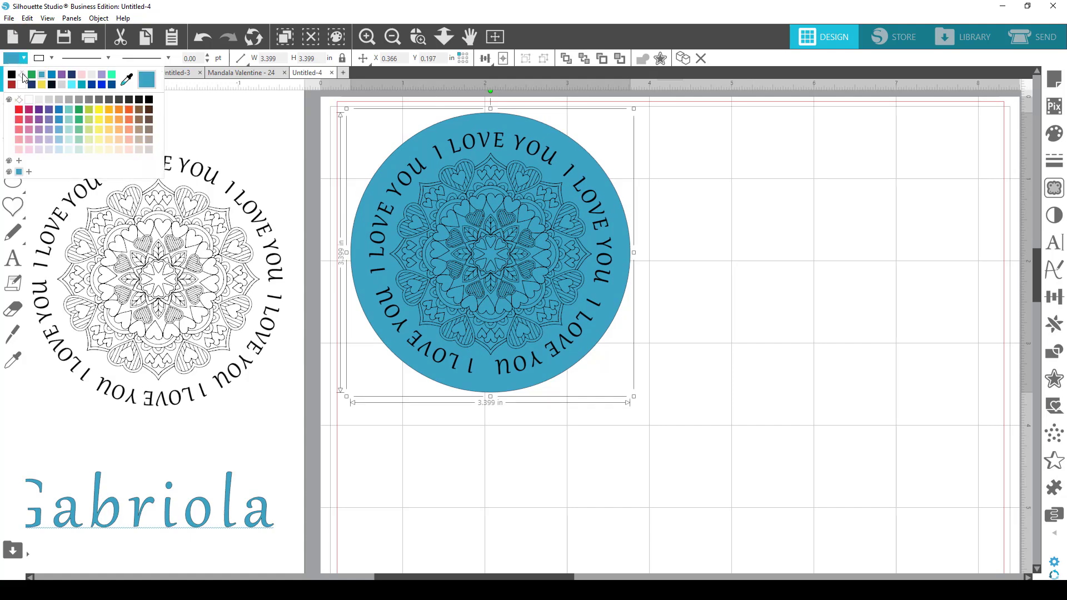
left_click(22, 75)
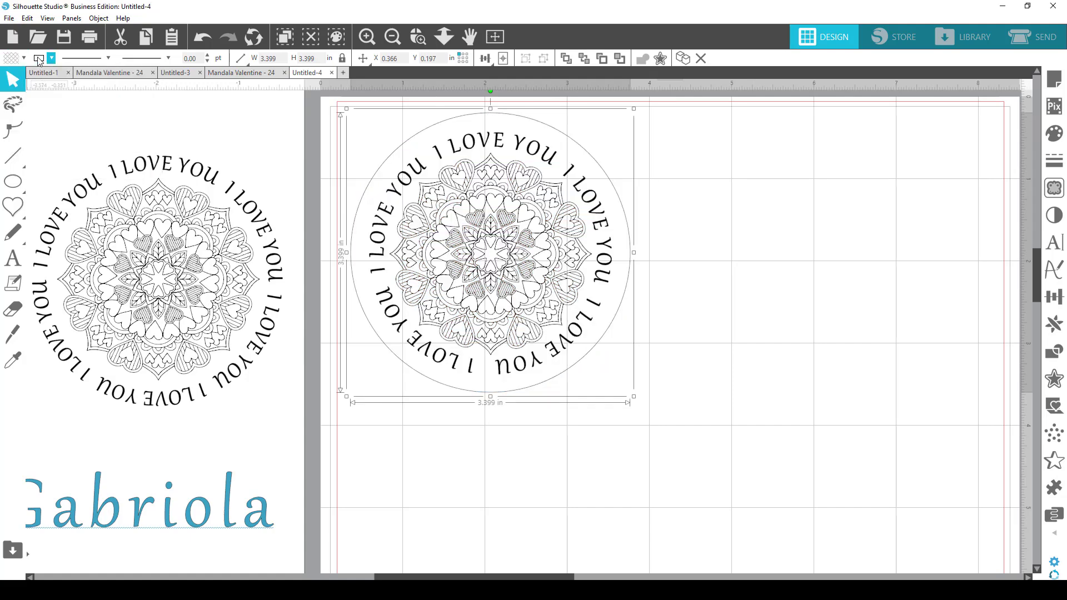
left_click(38, 58)
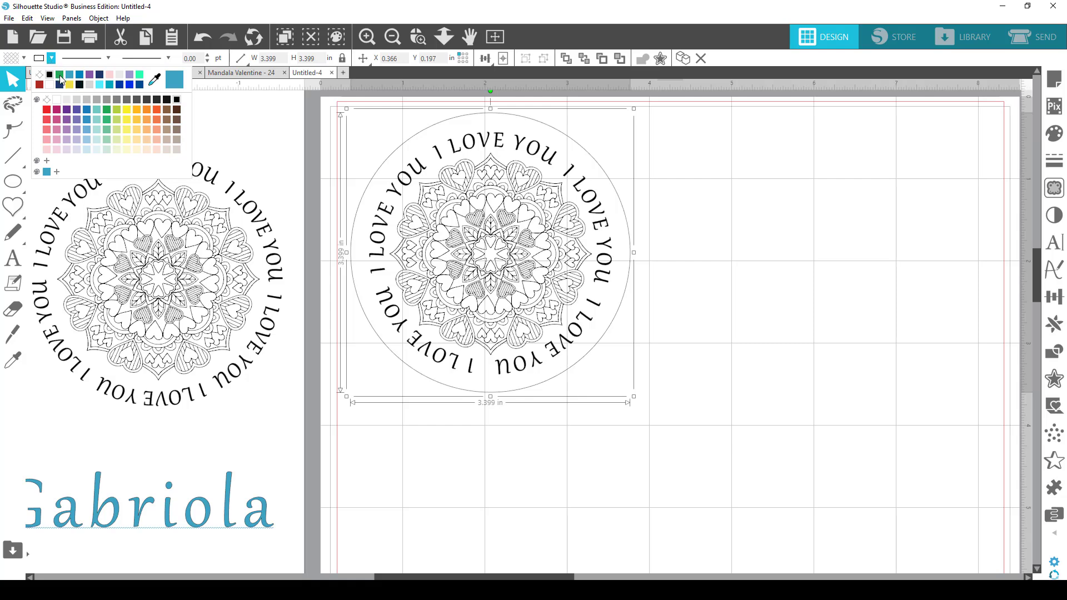
left_click(48, 111)
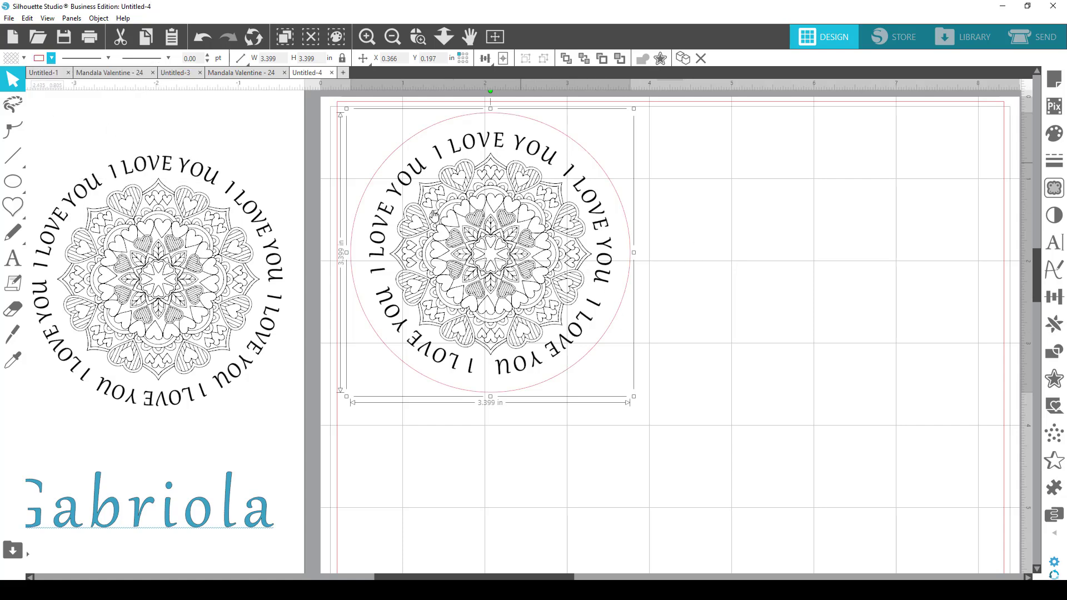
- In the send view's line settings, switch the no-color and black lines off and on in turn to check which parts each covers
left_click(1028, 40)
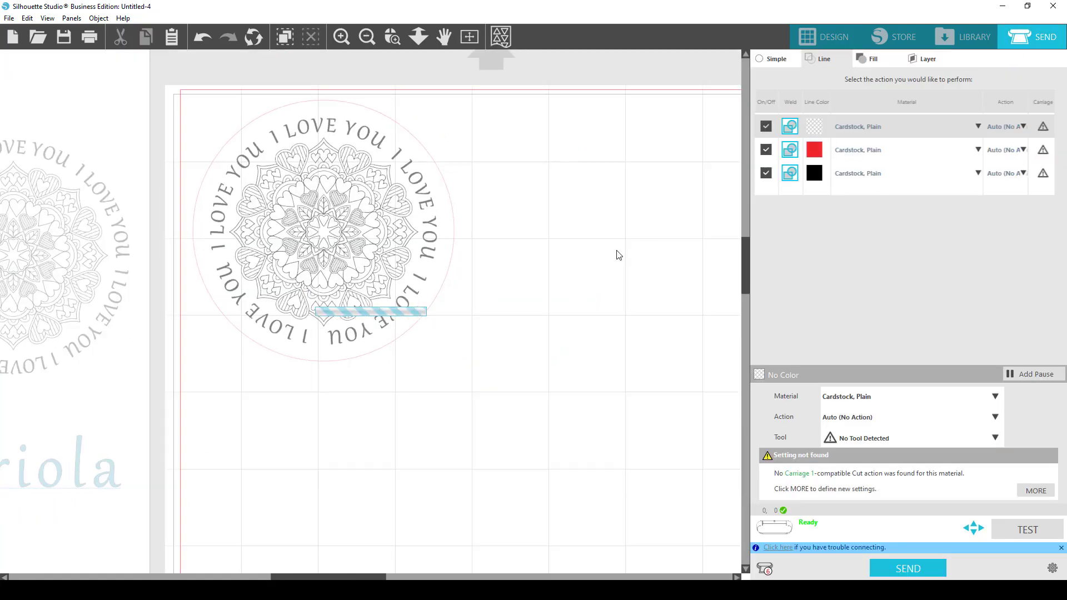
left_click(766, 126)
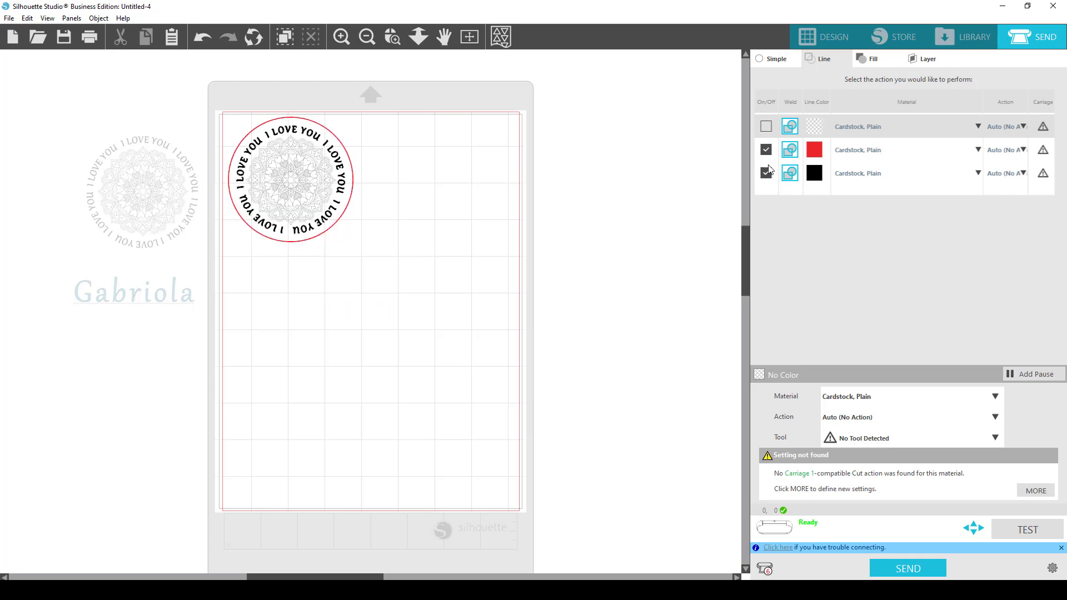
left_click(766, 127)
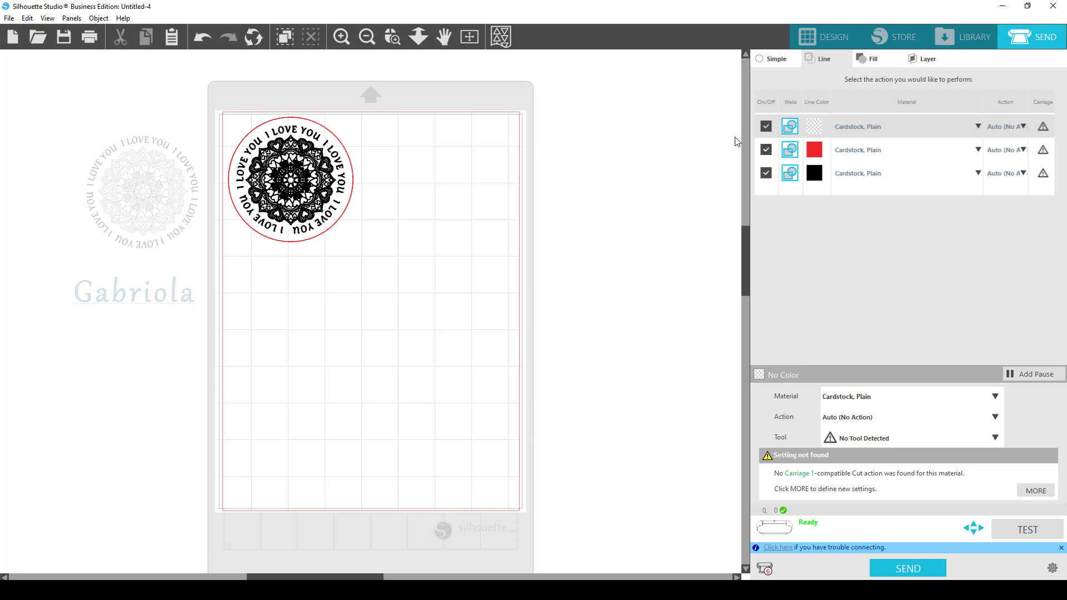
left_click(766, 174)
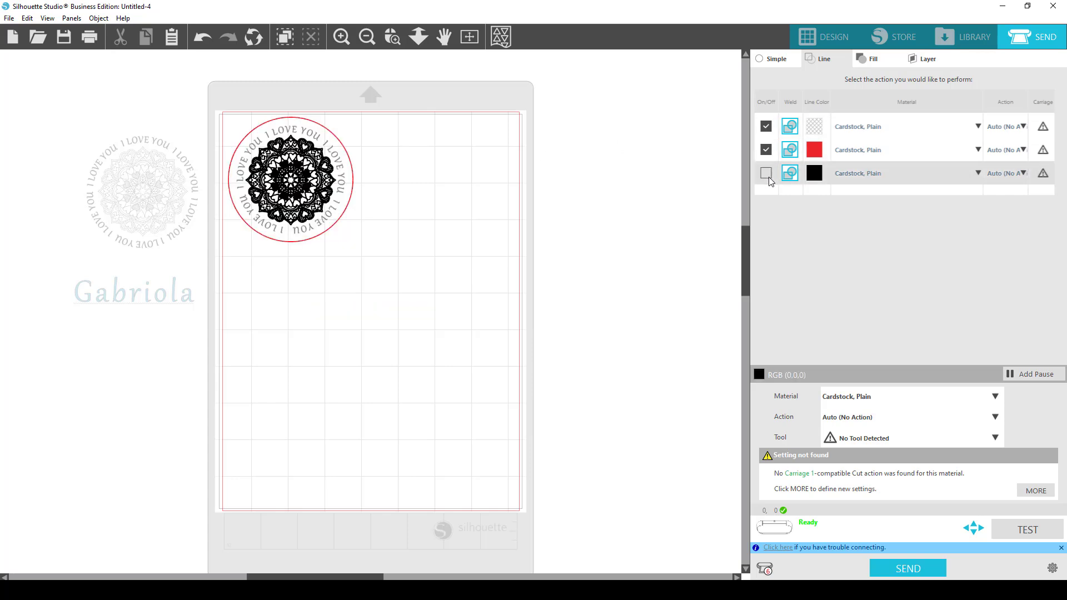
left_click(766, 174)
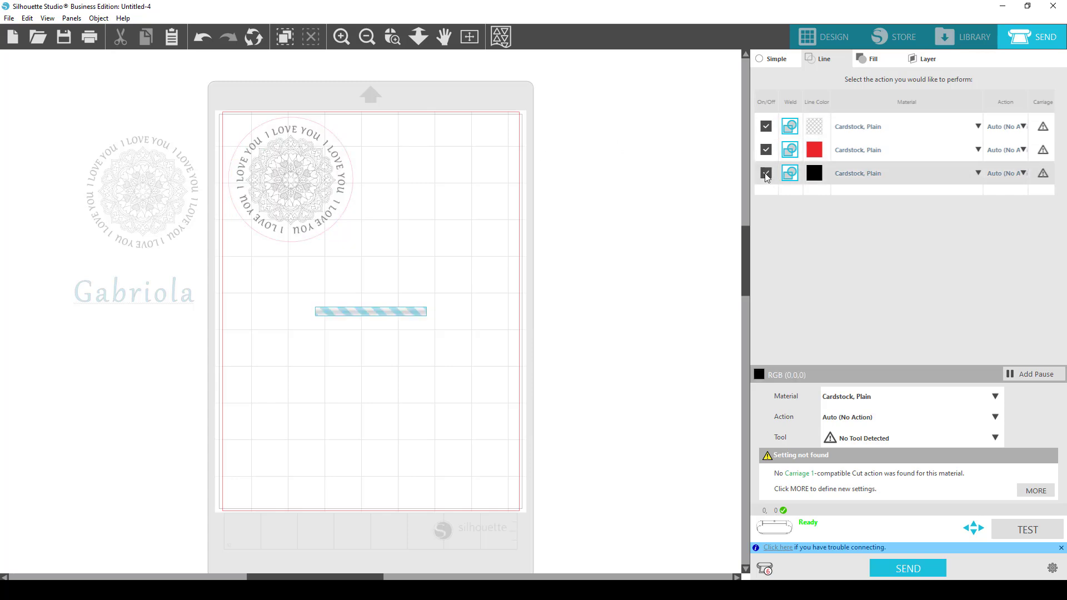
- Exclude the red circle line from the job and check the no-color and black lines individually, leaving both enabled
left_click(766, 151)
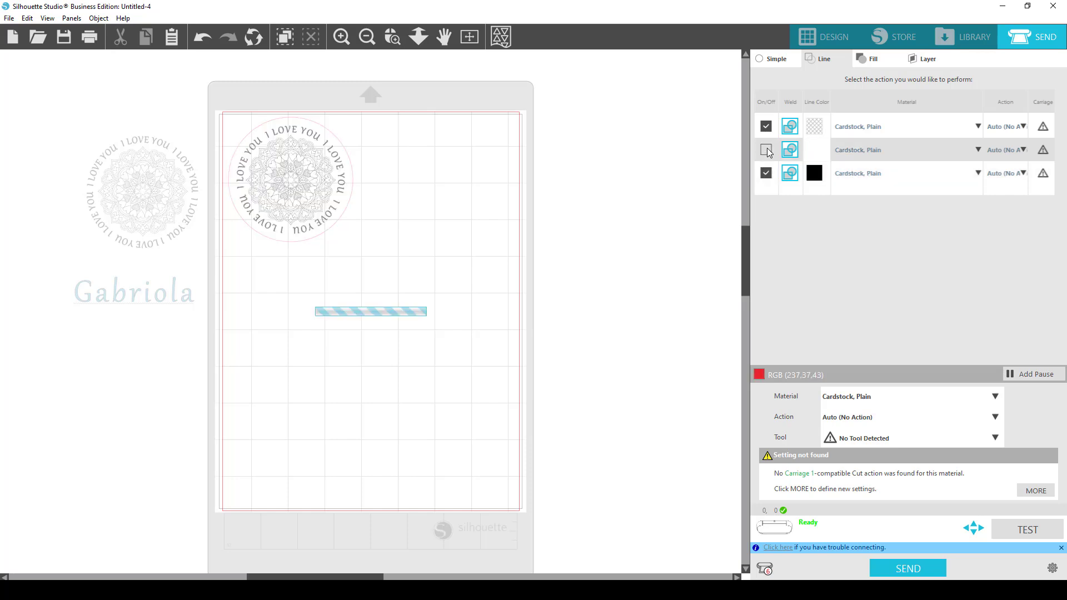
left_click(766, 128)
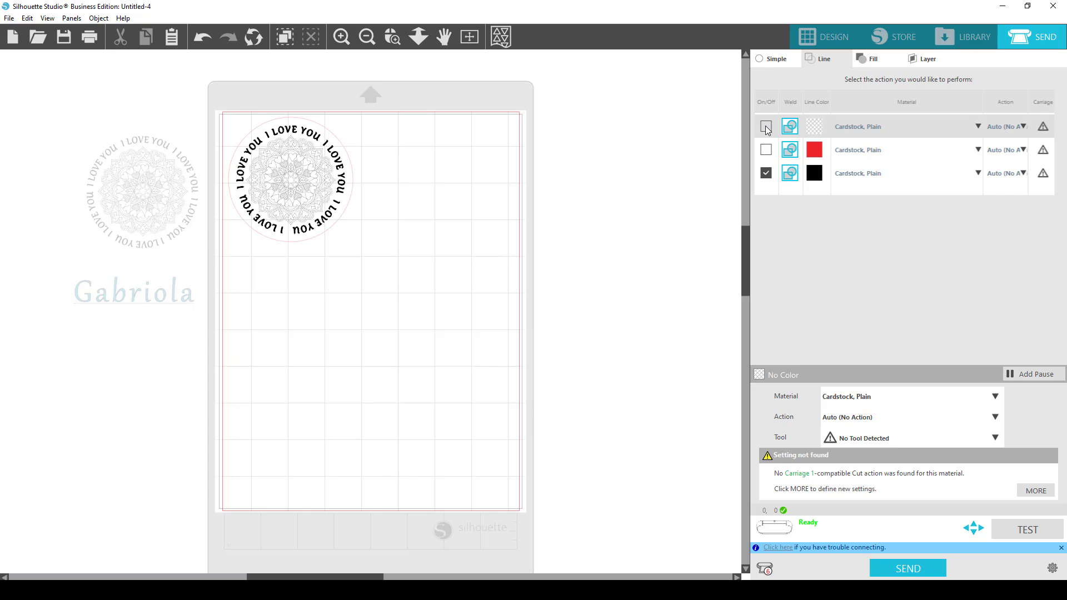
left_click(766, 127)
left_click(767, 174)
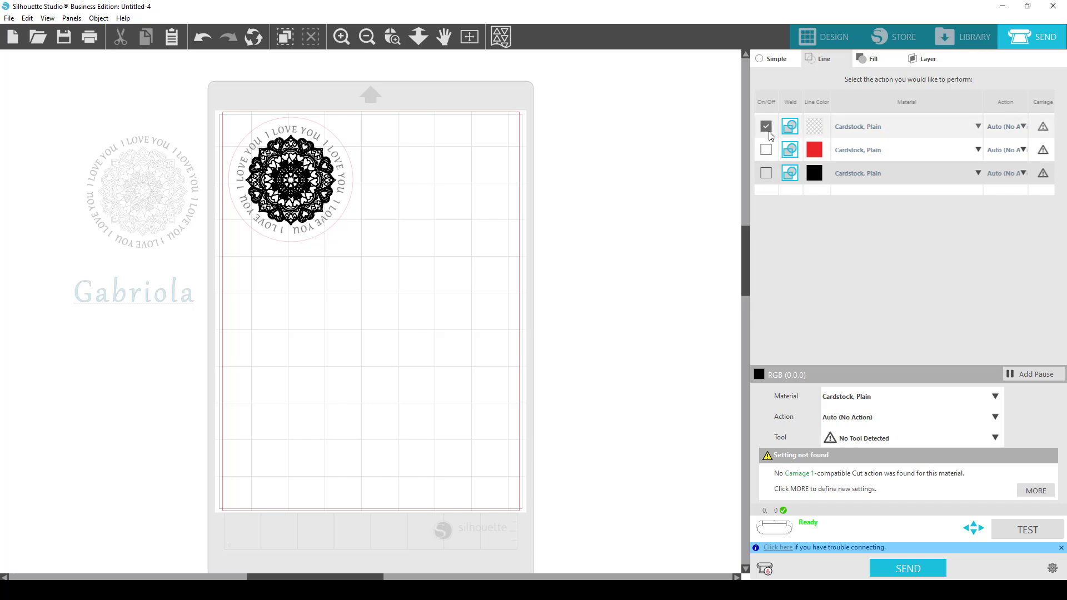
left_click(766, 174)
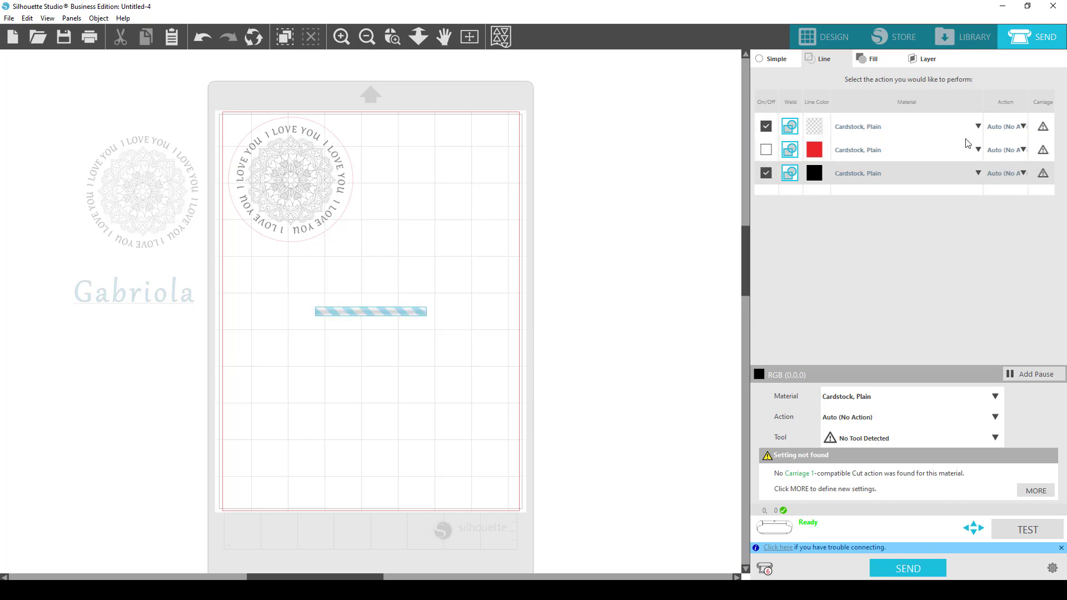
- Set the action to Sketch for both the no-color and black lines
left_click(1003, 126)
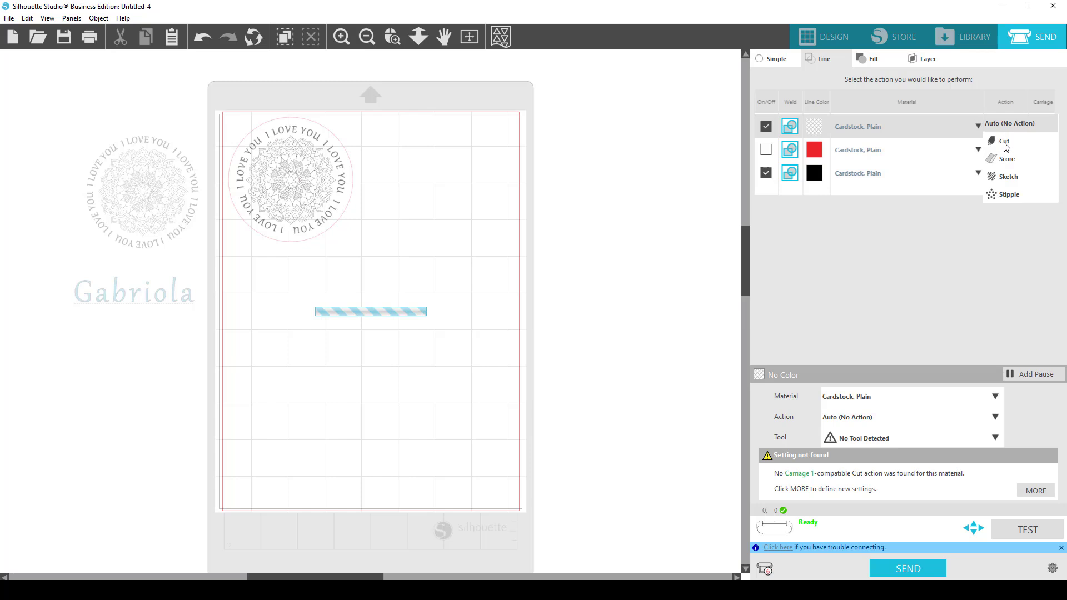
left_click(1009, 178)
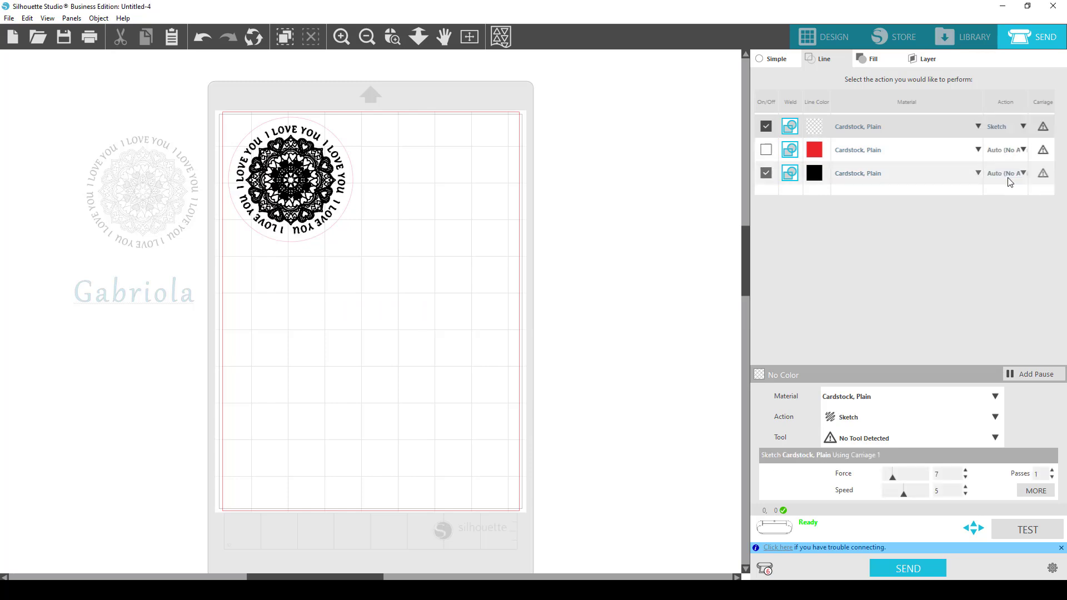
left_click(1023, 172)
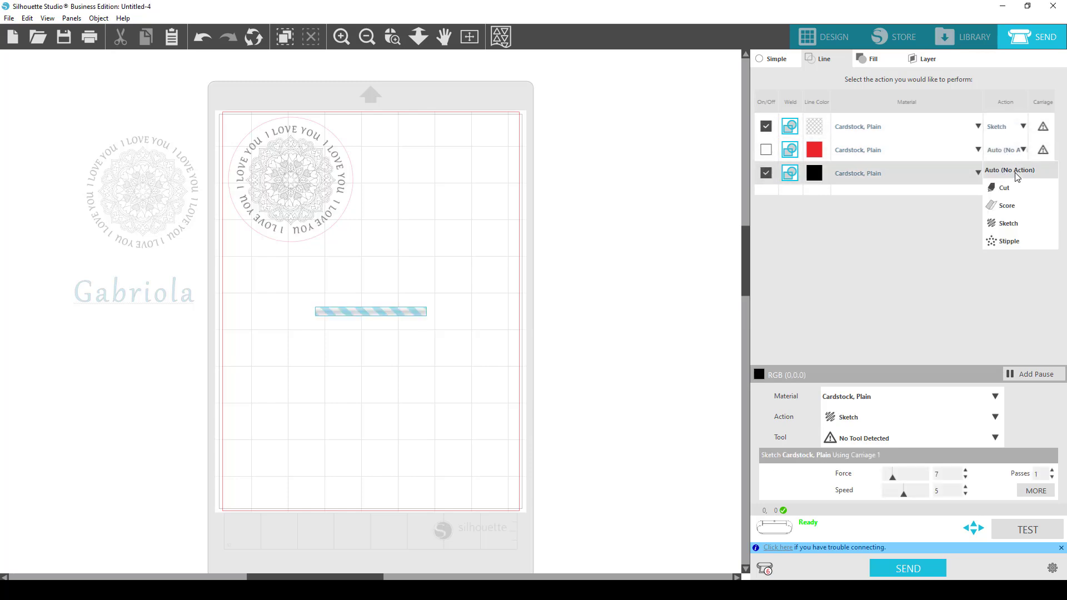
left_click(1007, 224)
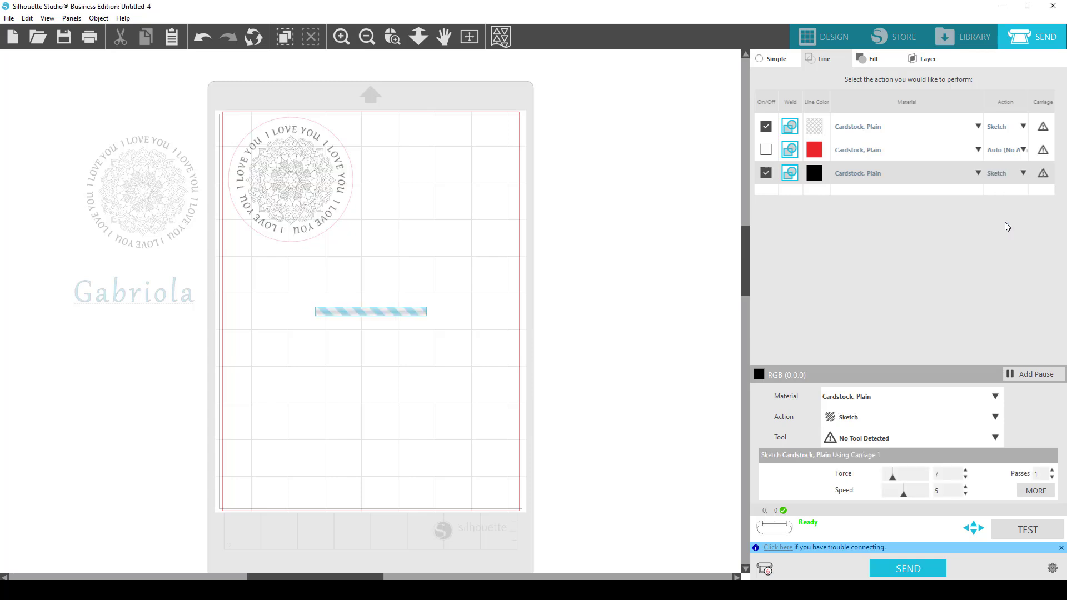